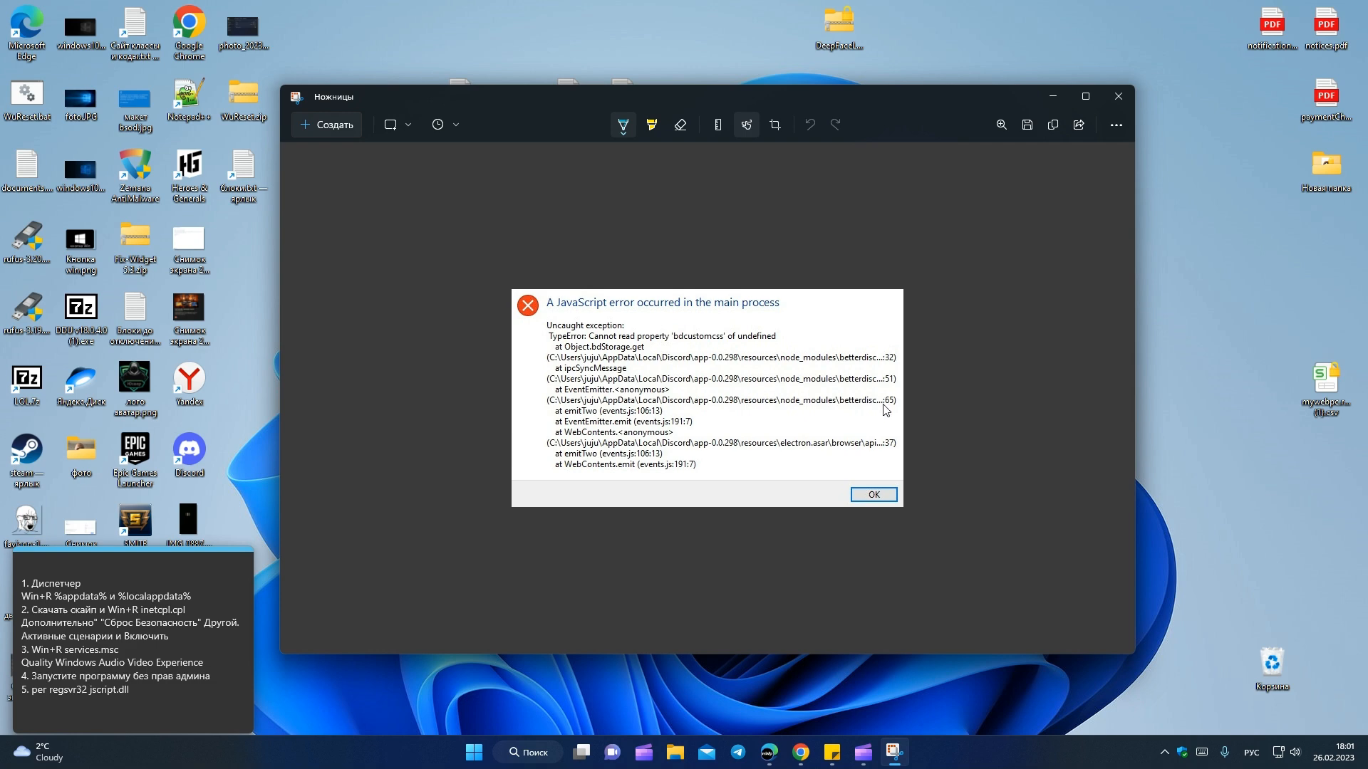
# Step: Launch Discord from its desktop shortcut and minimize the Snipping Tool window showing the JavaScript error
pyautogui.moveTo(519, 115); pyautogui.dragTo(617, 175)
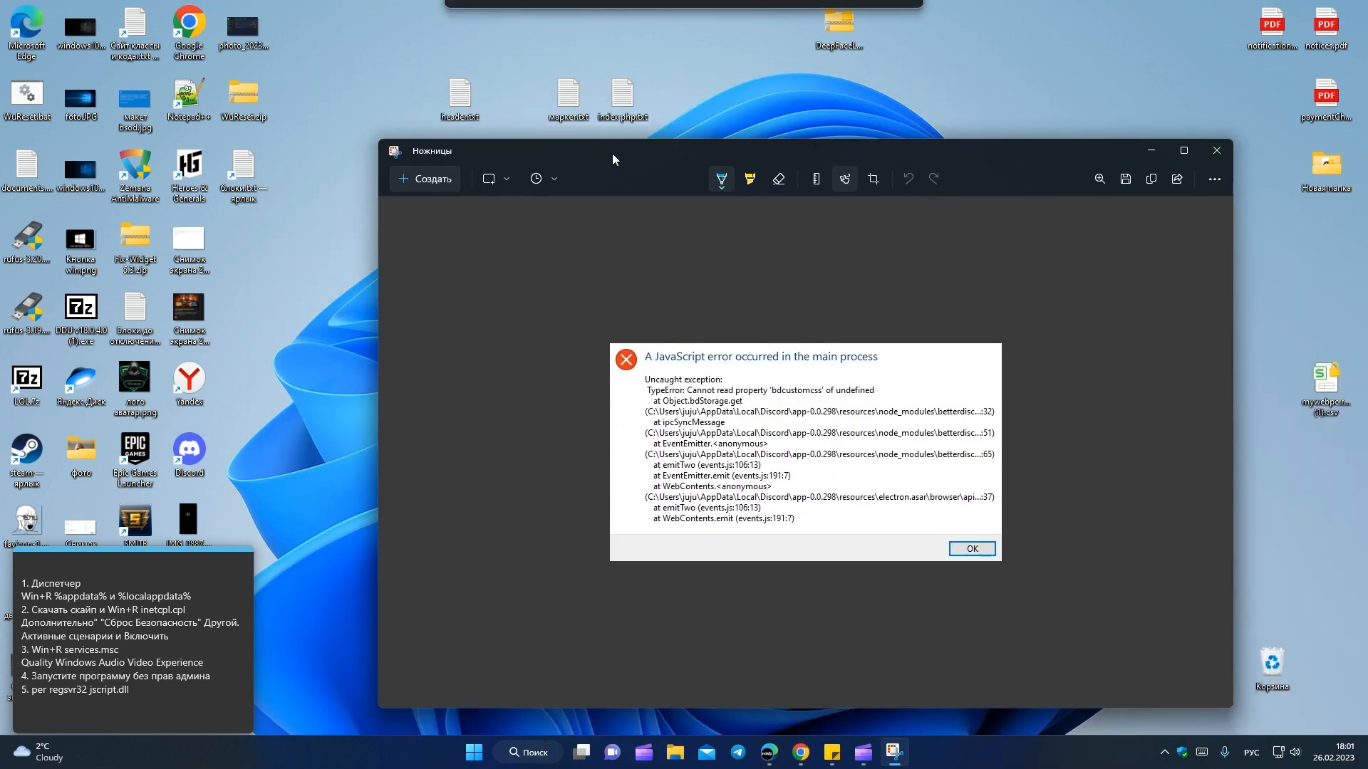
pyautogui.doubleClick(184, 453)
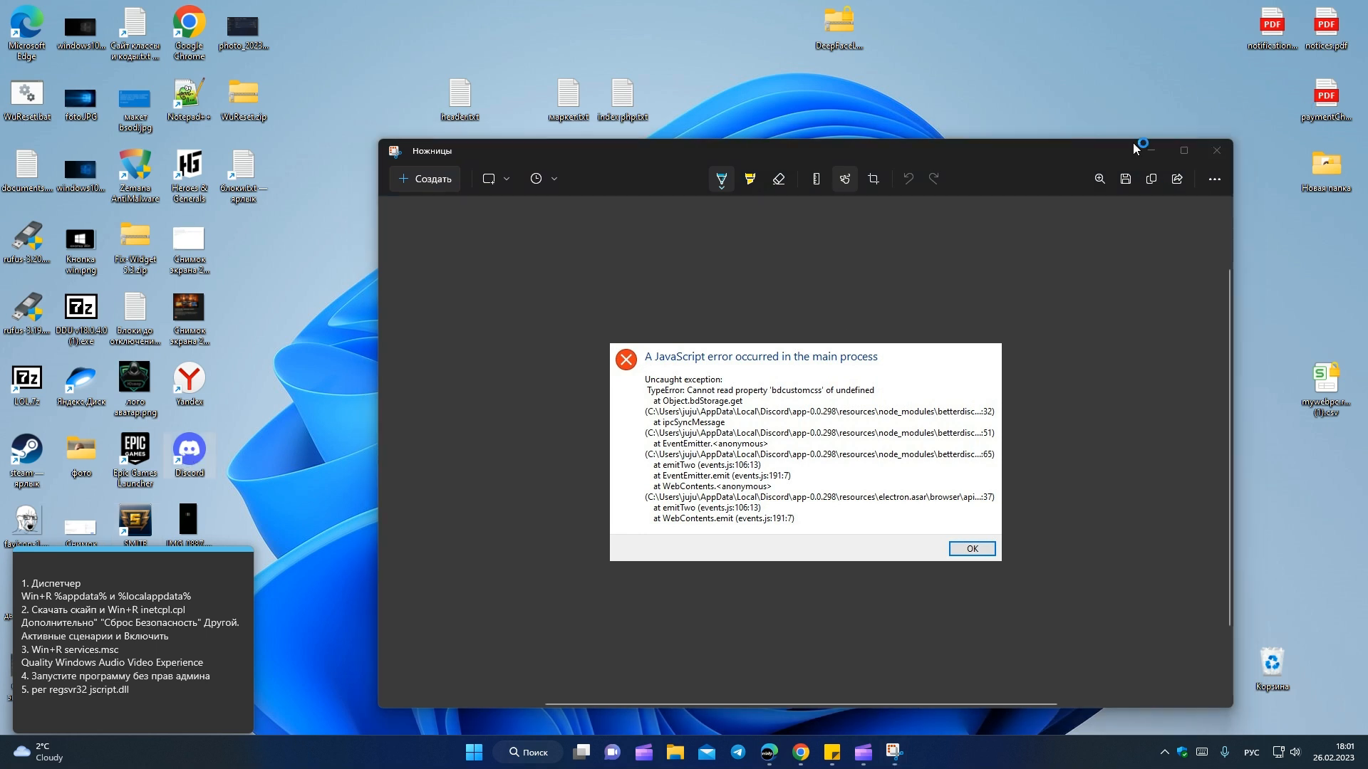
pyautogui.moveTo(1068, 150); pyautogui.dragTo(944, 116)
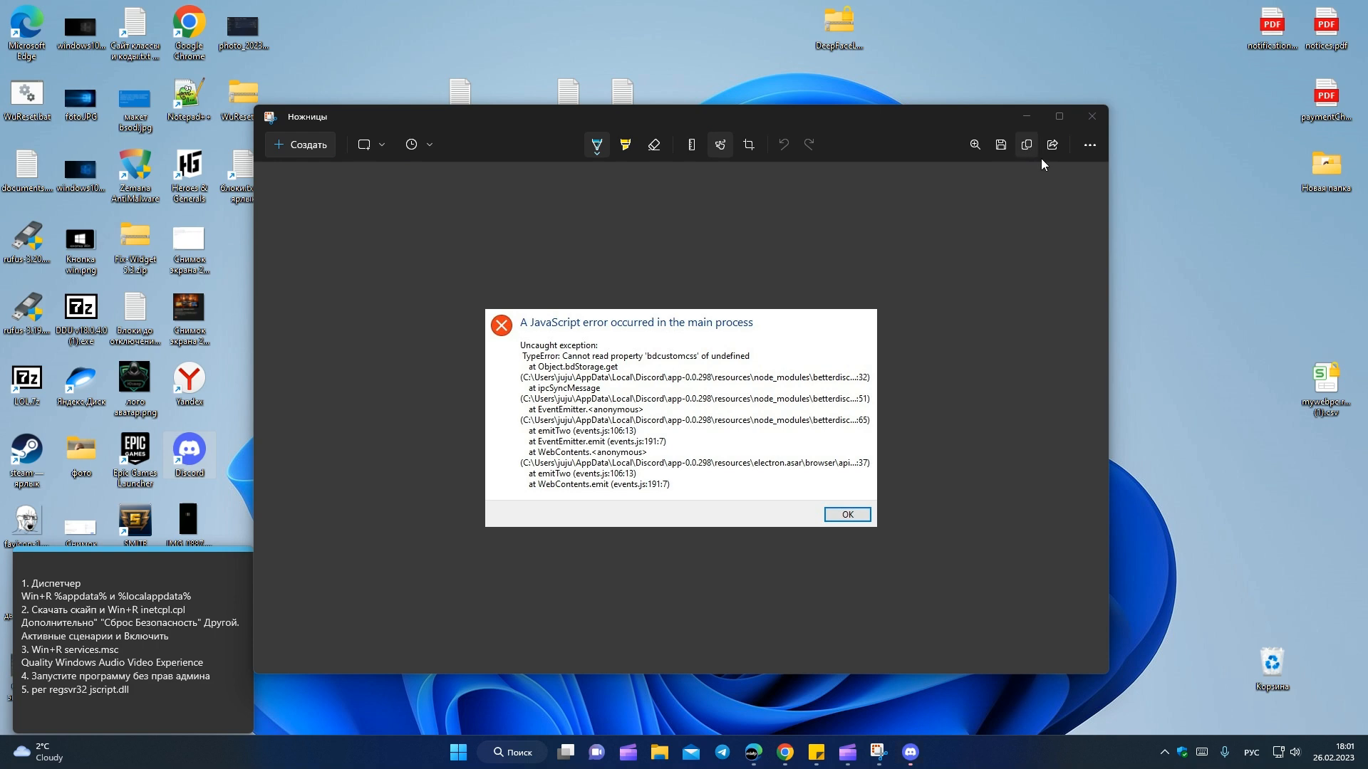
pyautogui.click(1025, 117)
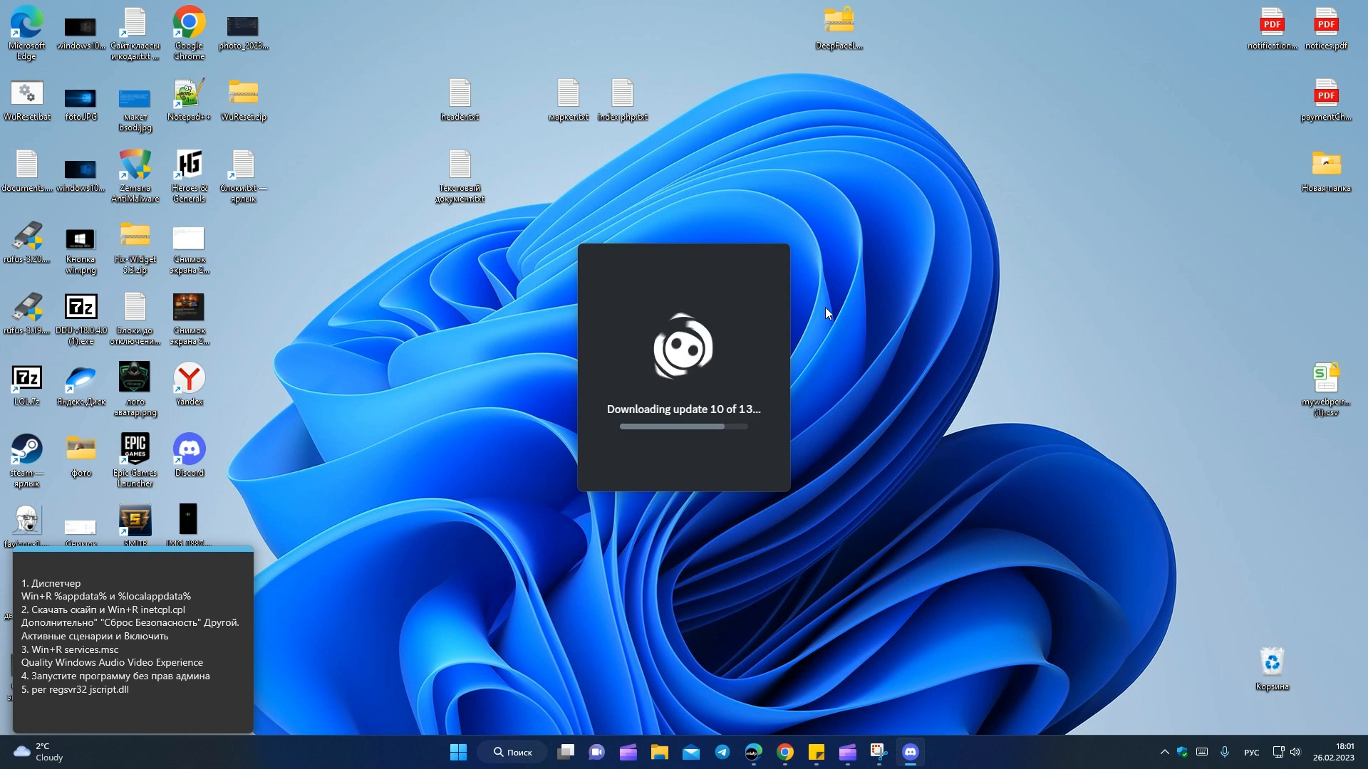
# Step: Open Task Manager, end the Discord (32 бита) task, and close Task Manager
pyautogui.hotkey('ctrl', 'shift', 'Escape')
pyautogui.moveTo(536, 120); pyautogui.dragTo(805, 94)
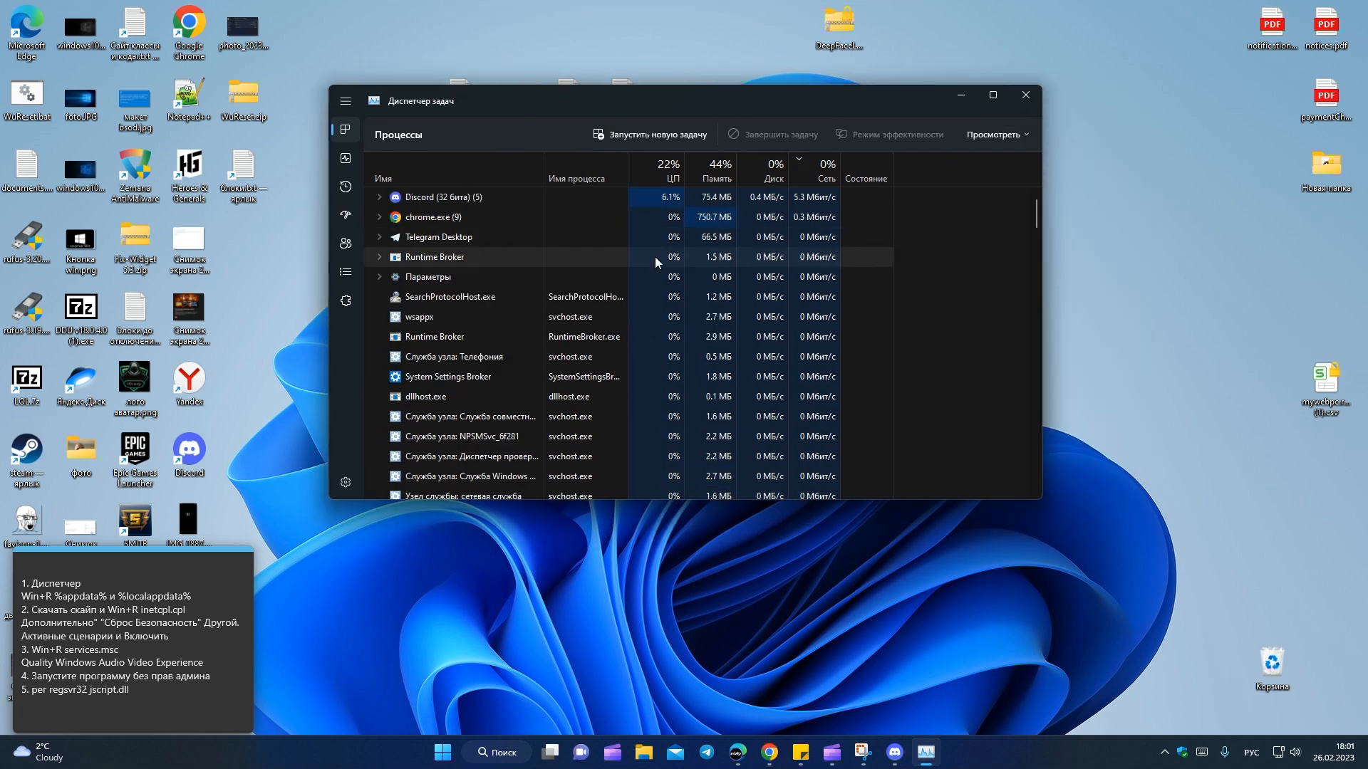
pyautogui.click(460, 200)
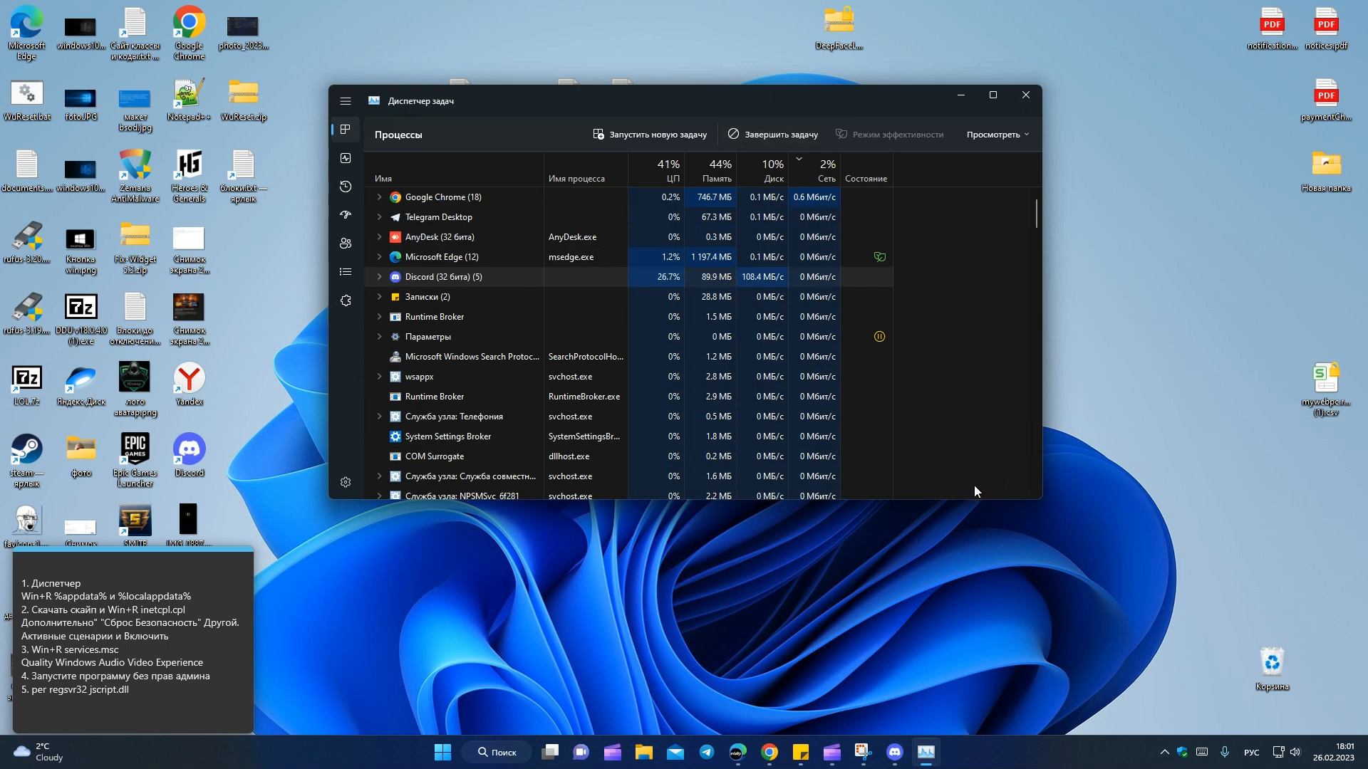
pyautogui.rightClick(451, 277)
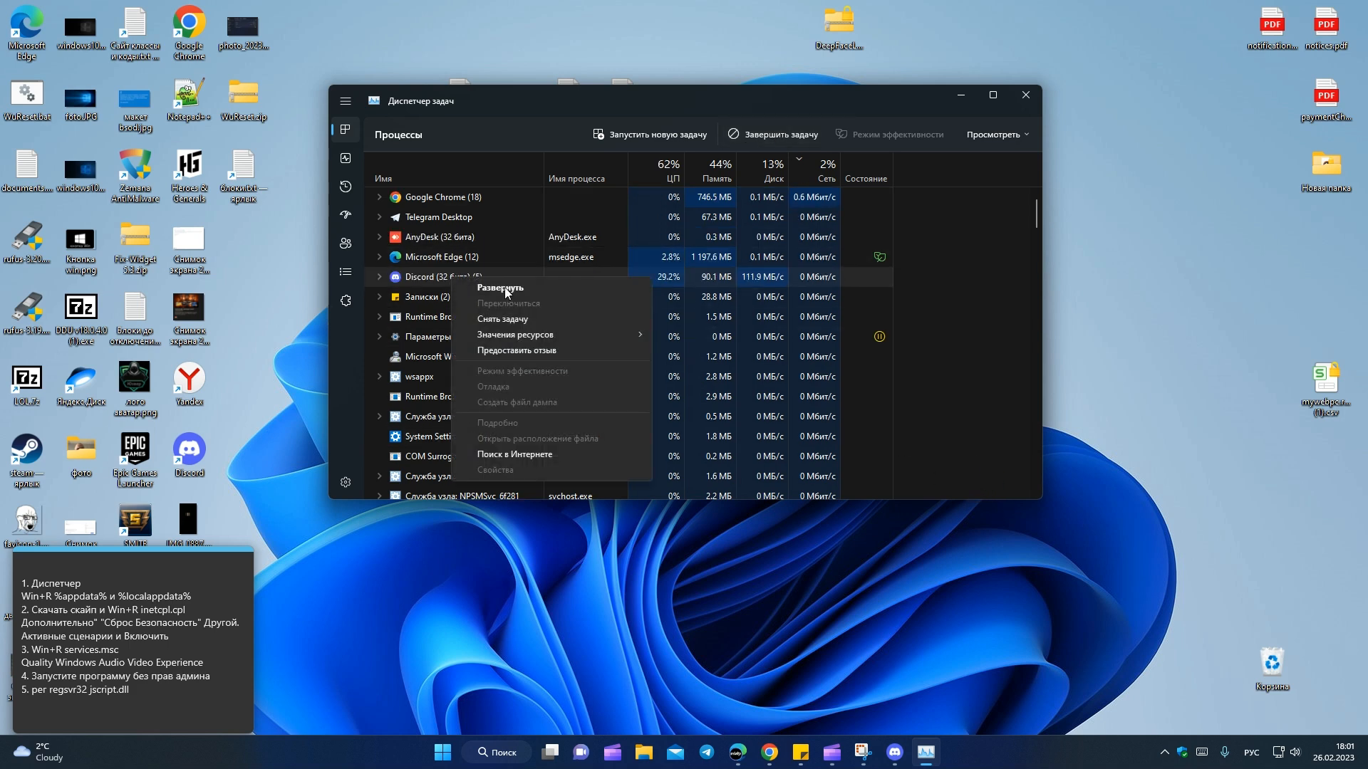
pyautogui.click(538, 320)
pyautogui.click(1027, 94)
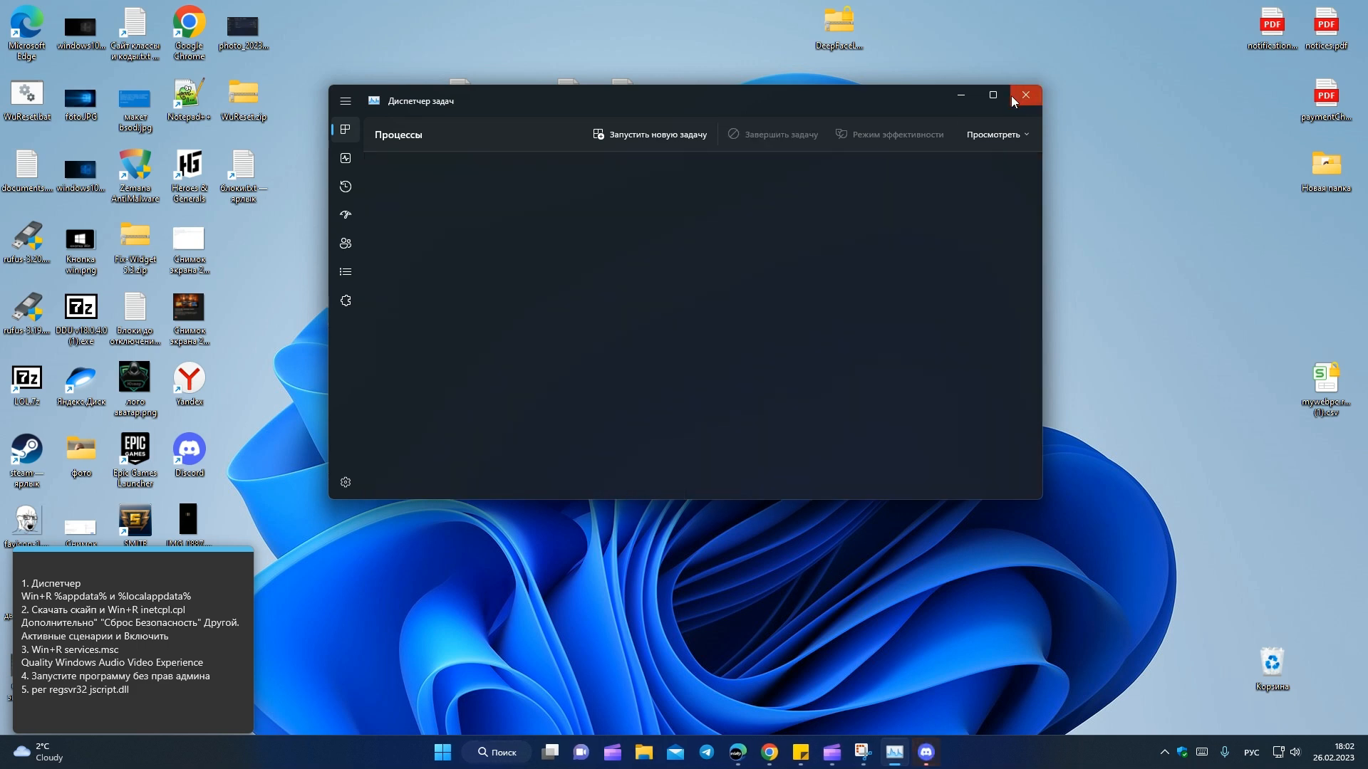
# Step: Reopen Task Manager, sort the processes by name, end the restarted Discord app's task, and close the window
pyautogui.rightClick(976, 761)
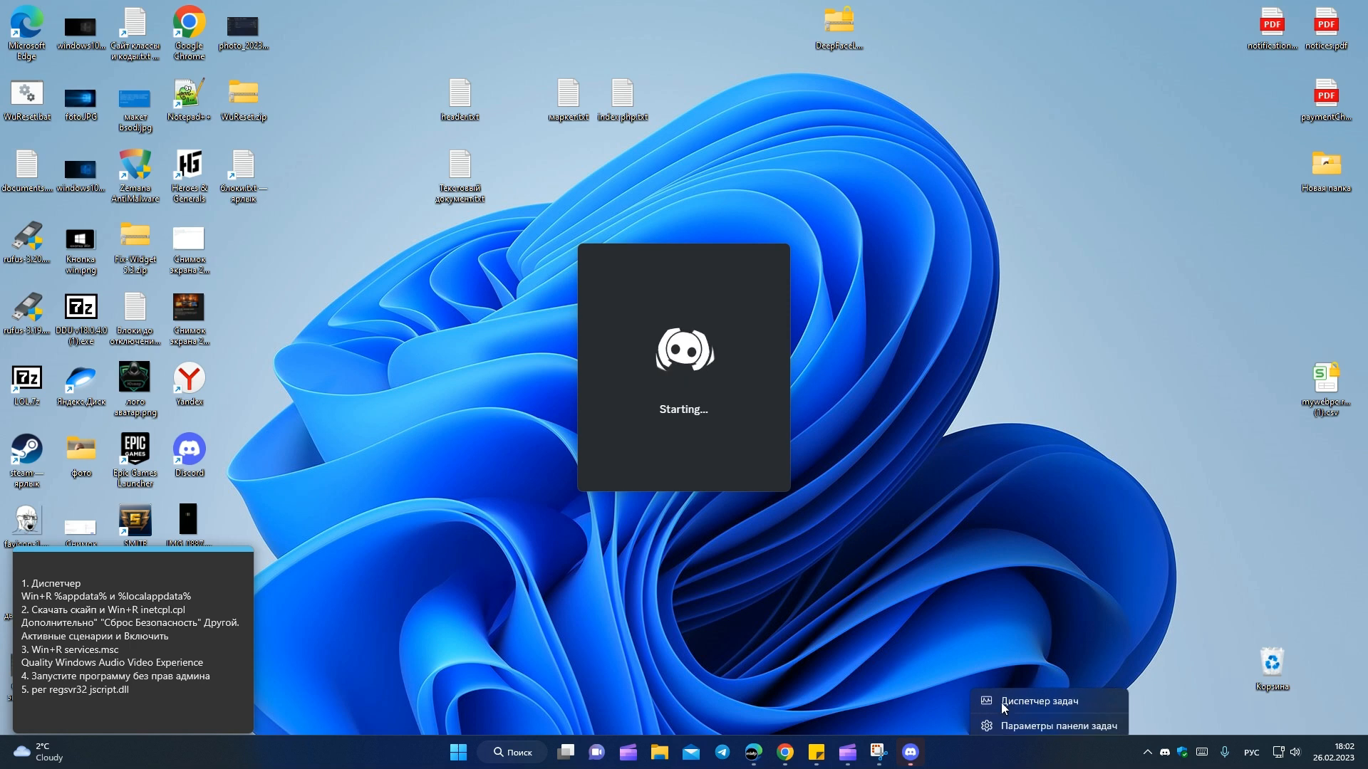
pyautogui.click(1010, 690)
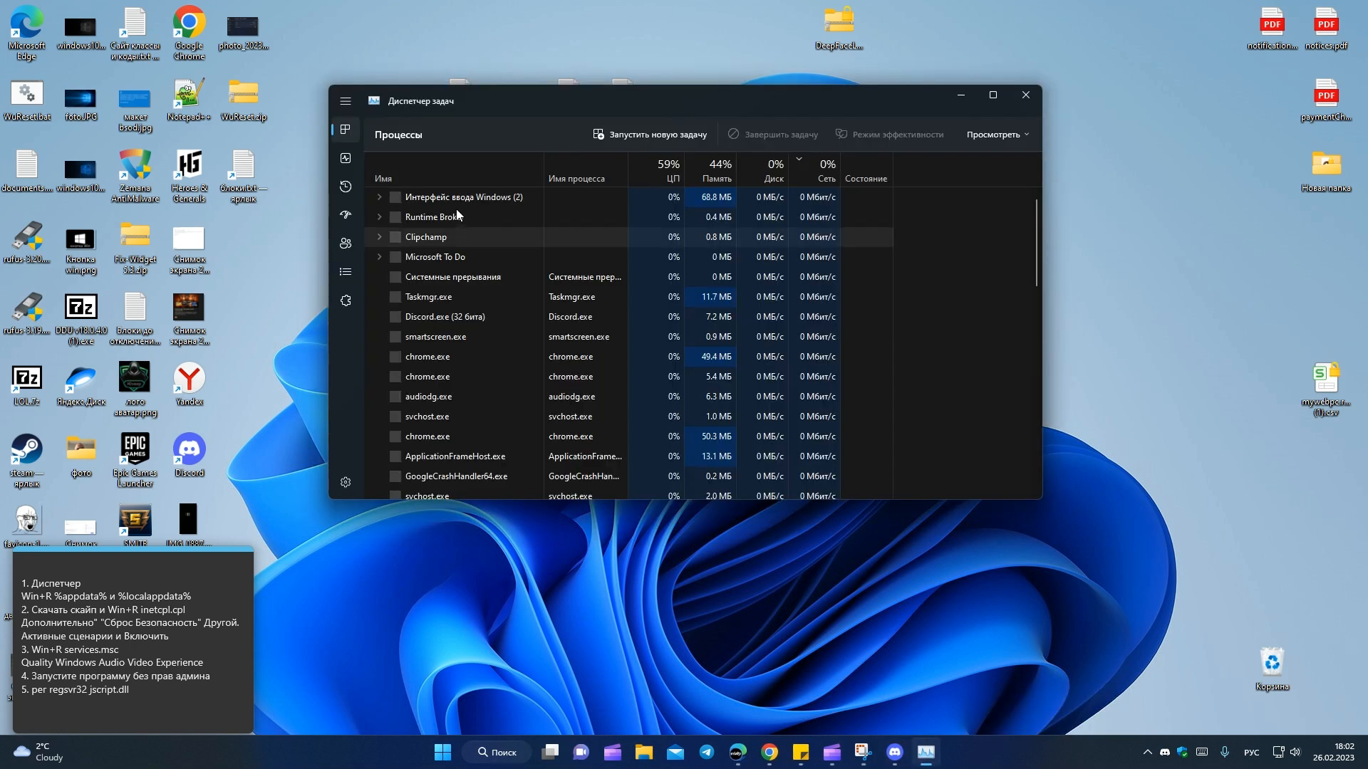
pyautogui.click(446, 173)
pyautogui.click(438, 245)
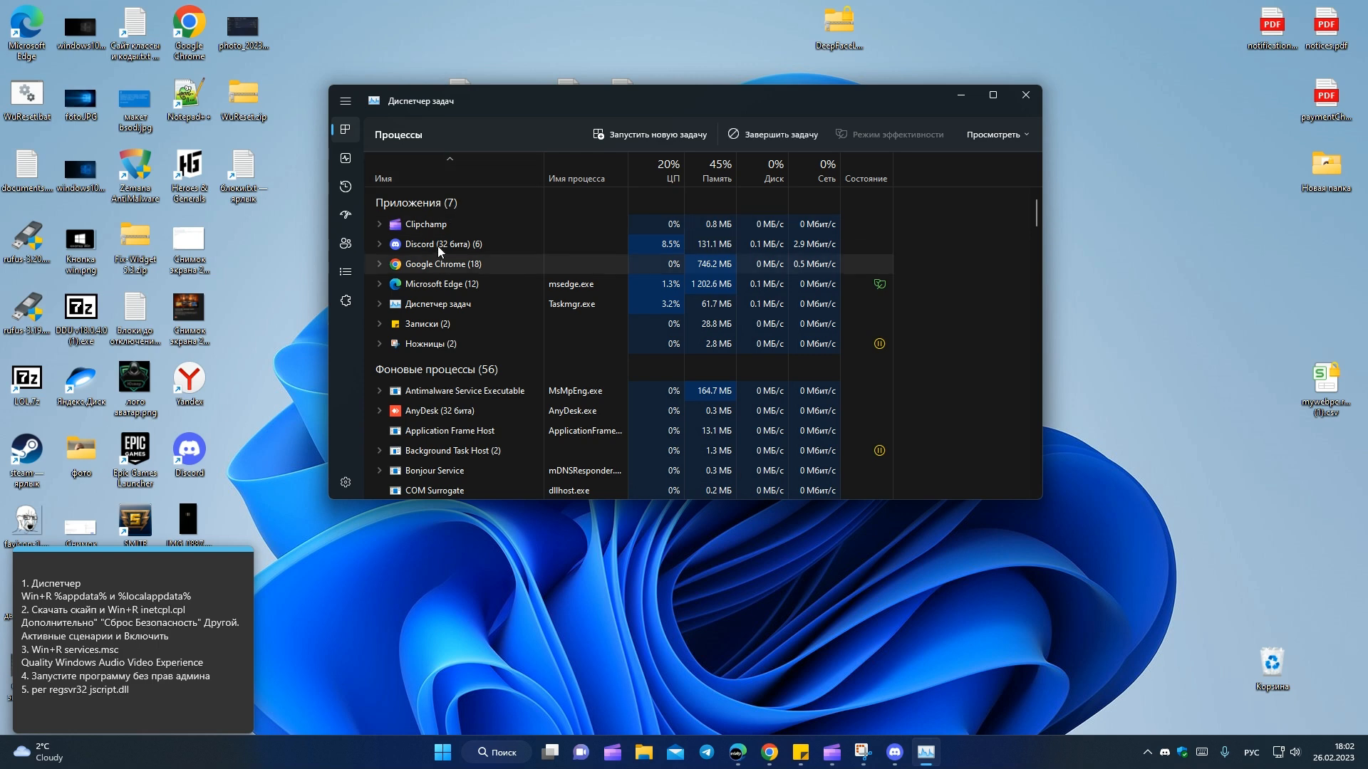
pyautogui.click(766, 135)
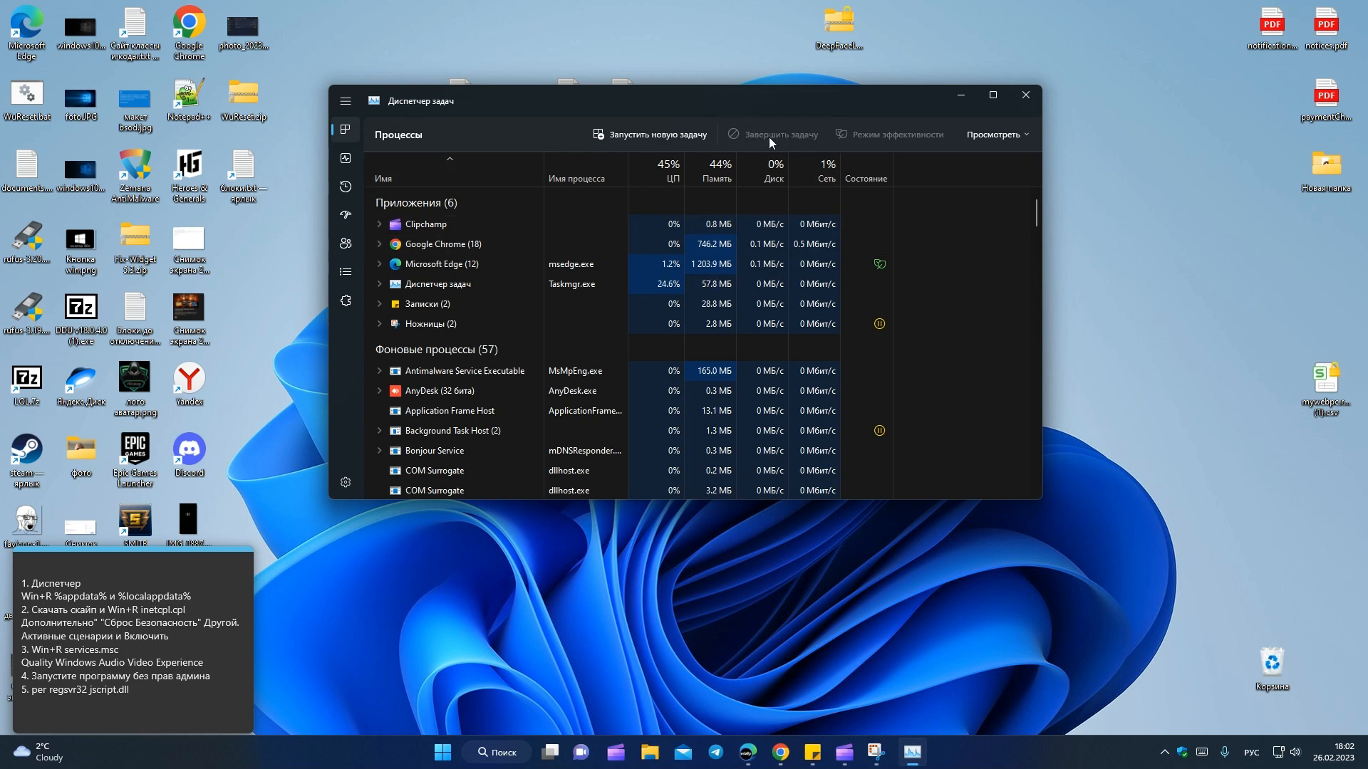
pyautogui.click(1026, 95)
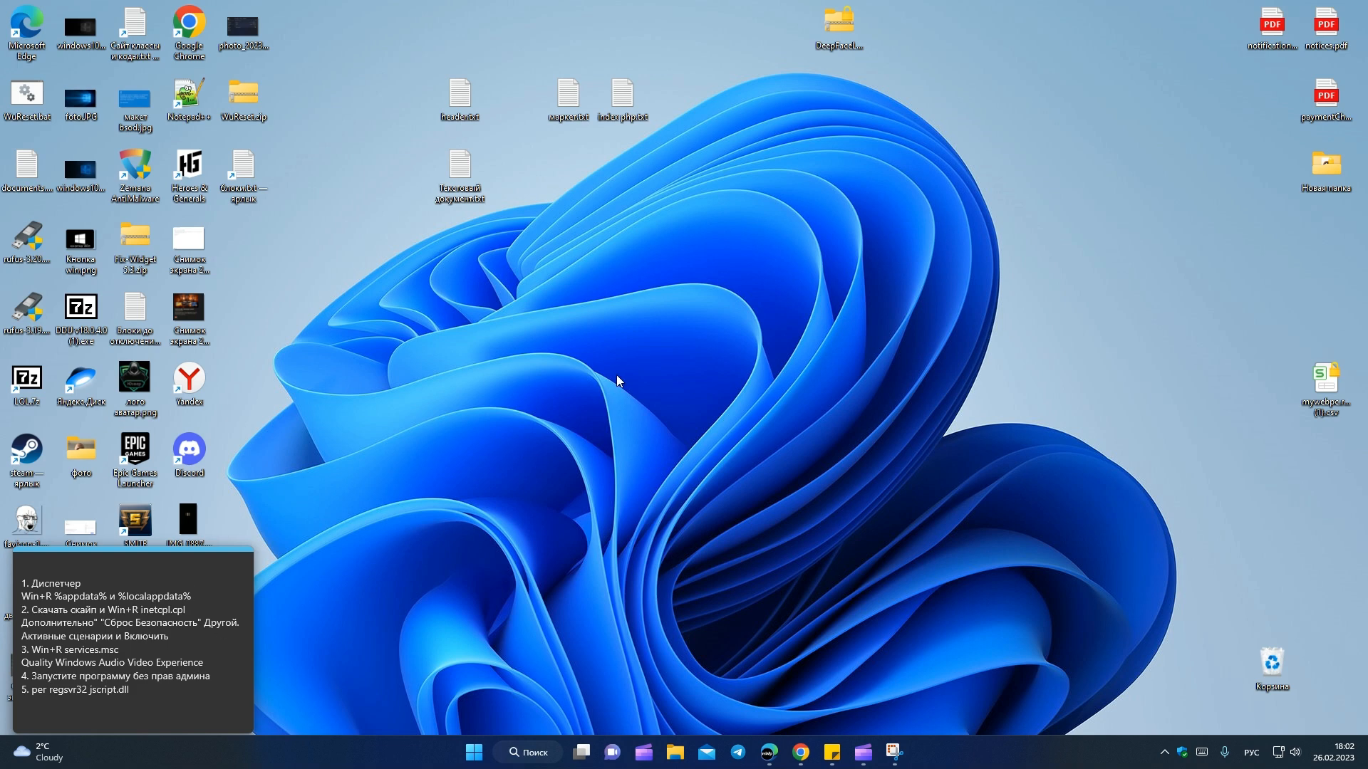
# Step: Open the Roaming folder by running %appdata% from the Run dialog
pyautogui.press('super+r')
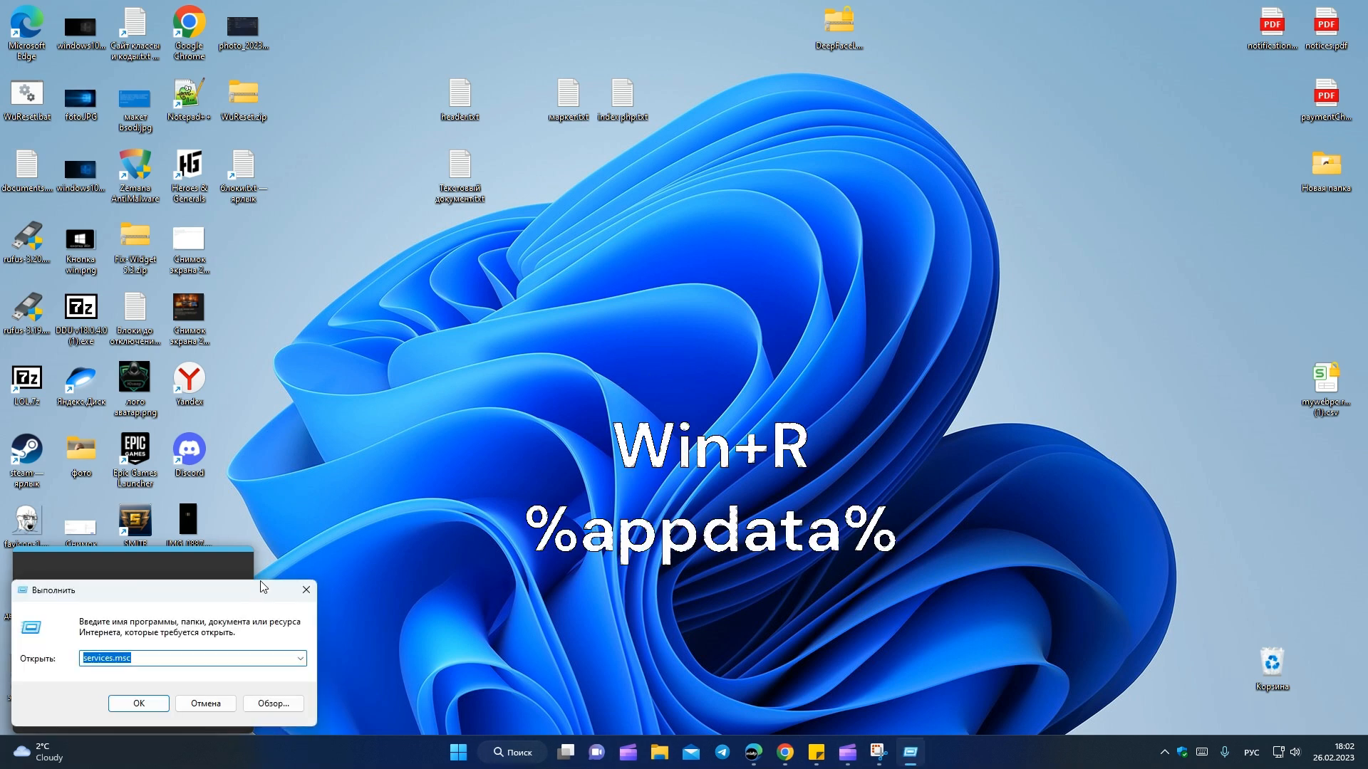
pyautogui.moveTo(255, 587); pyautogui.dragTo(777, 214)
pyautogui.write('%')
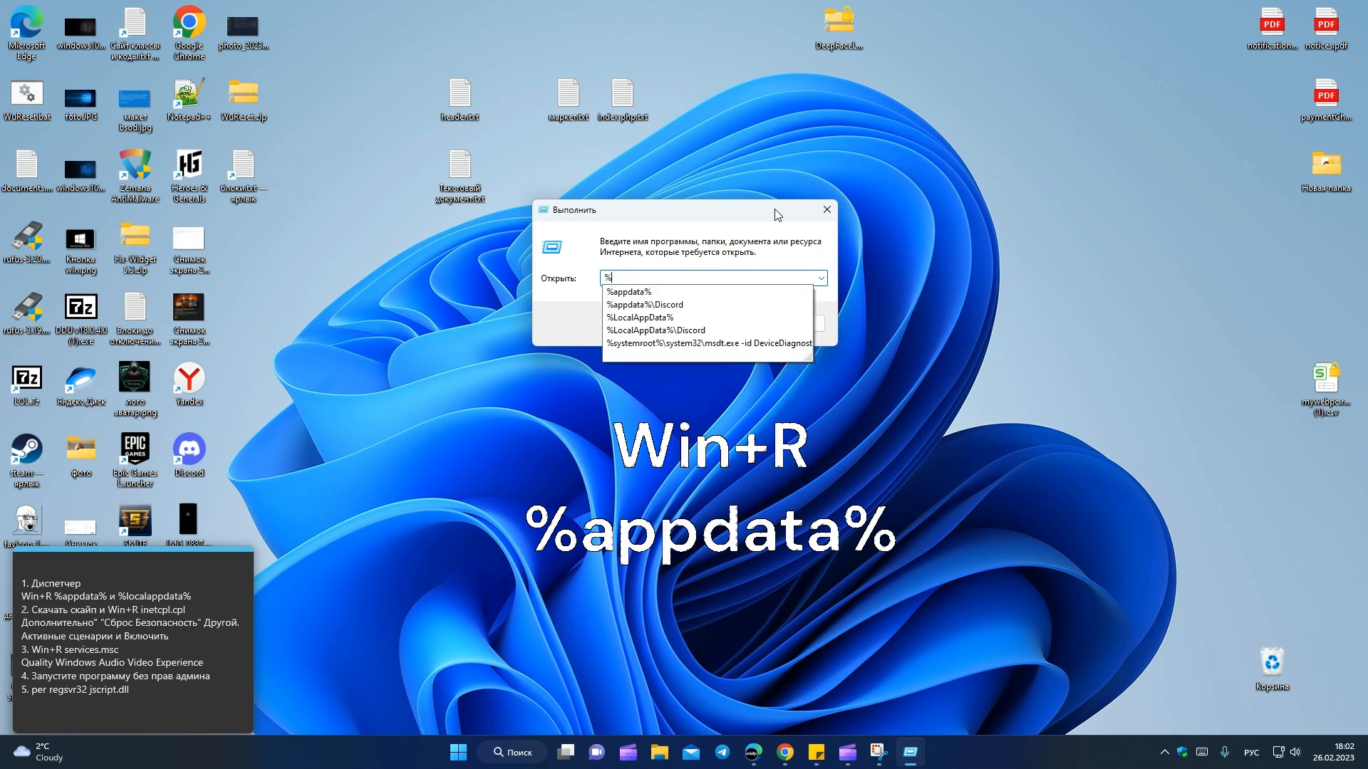
pyautogui.write('%фз')
pyautogui.press('BackSpace')
pyautogui.press('BackSpace')
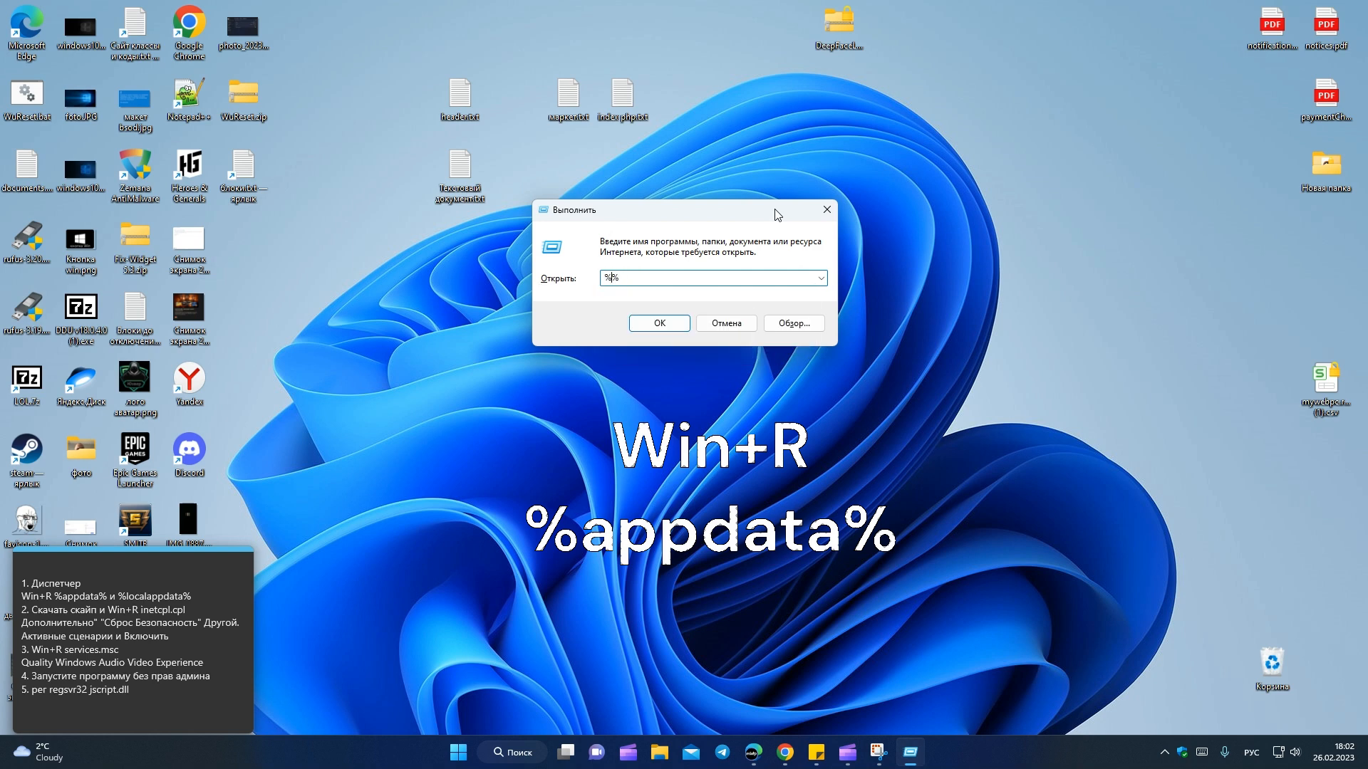
pyautogui.hotkey('alt', 'shift')
pyautogui.write('appdata')
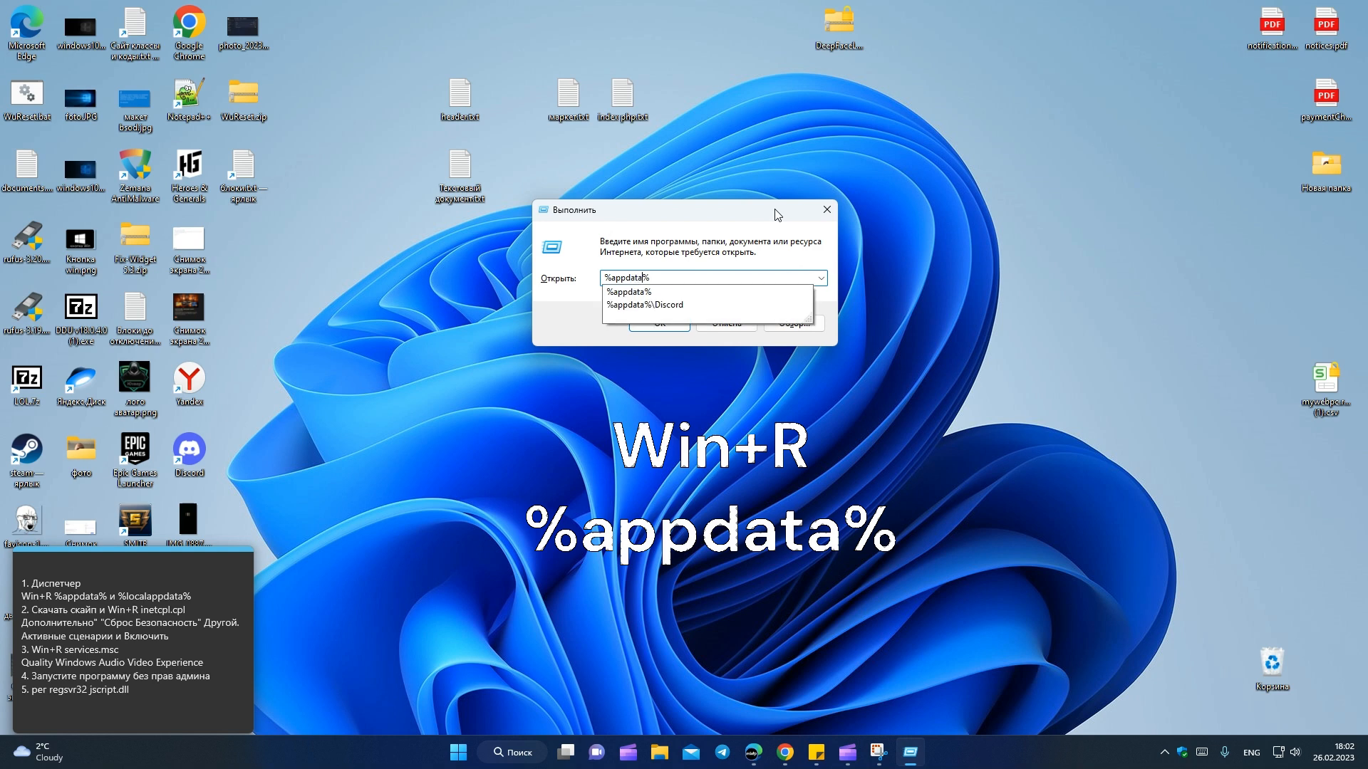
pyautogui.press('Down')
pyautogui.press('Return')
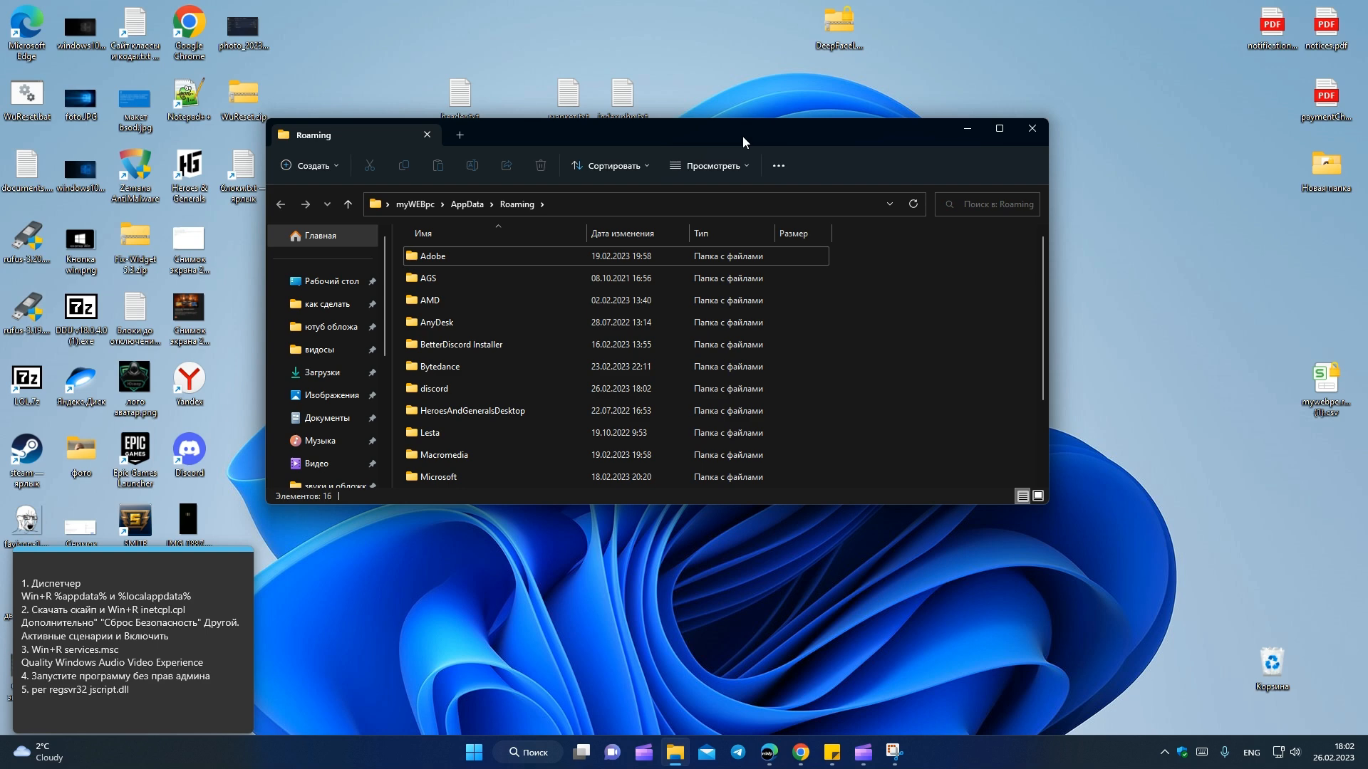
# Step: Locate the discord folder in Roaming, display its available actions including deletion, and leave it selected
pyautogui.moveTo(743, 135); pyautogui.dragTo(786, 119)
pyautogui.scroll(-2, 714, 323)
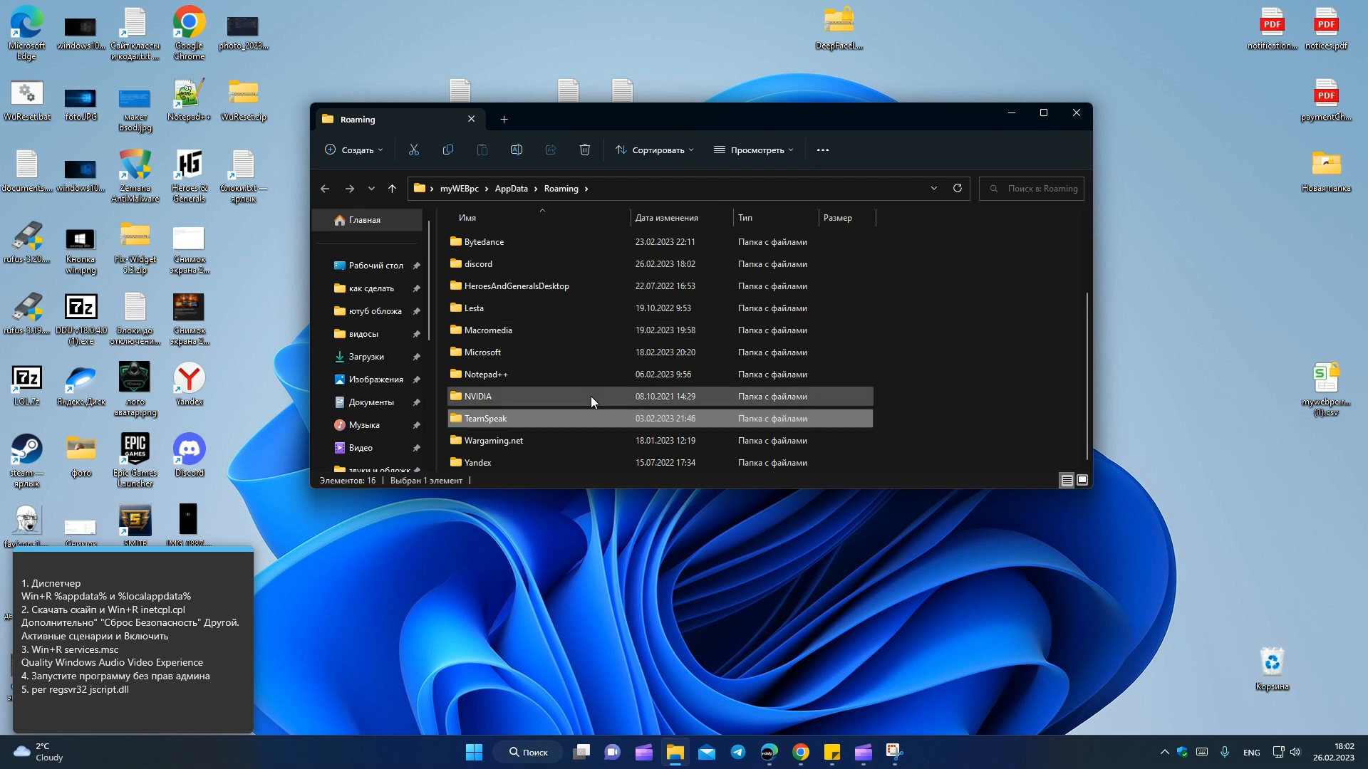
pyautogui.scroll(2, 575, 387)
pyautogui.click(497, 375)
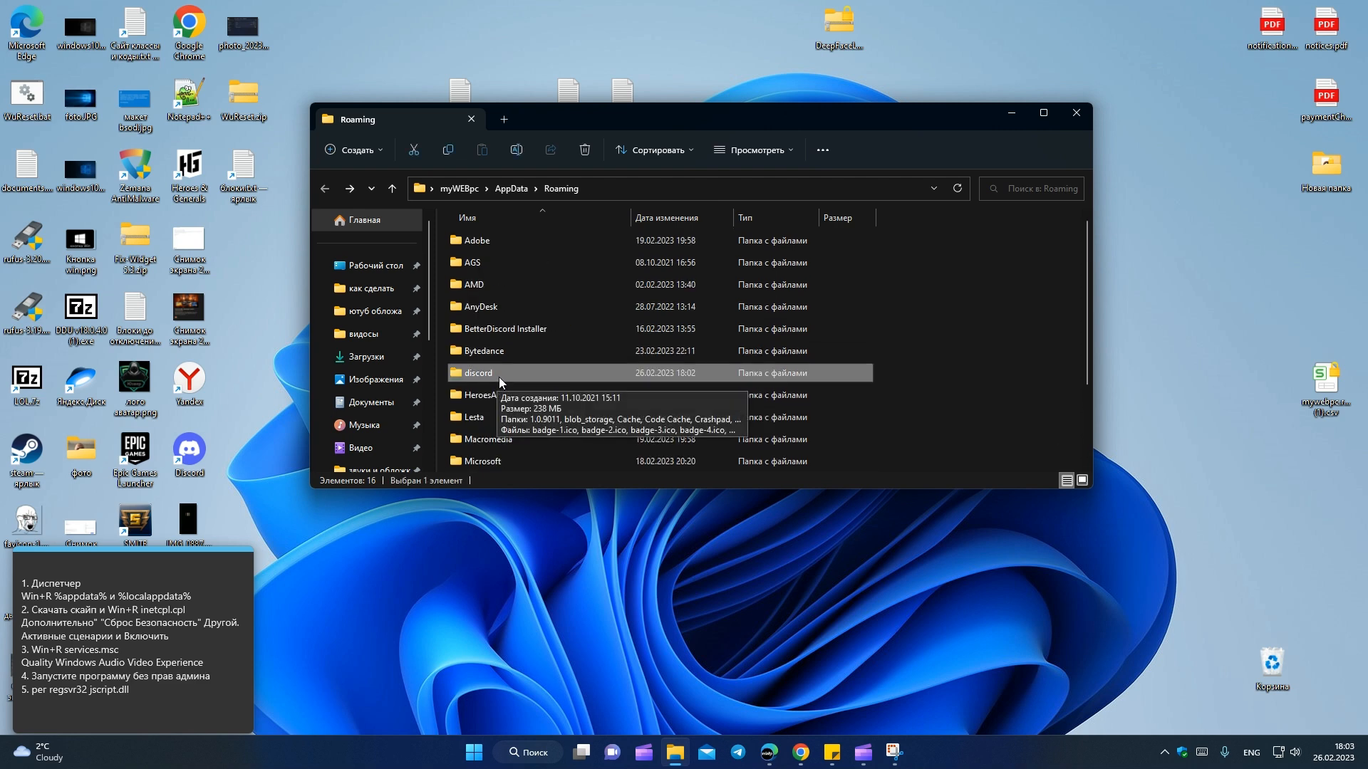
pyautogui.rightClick(499, 377)
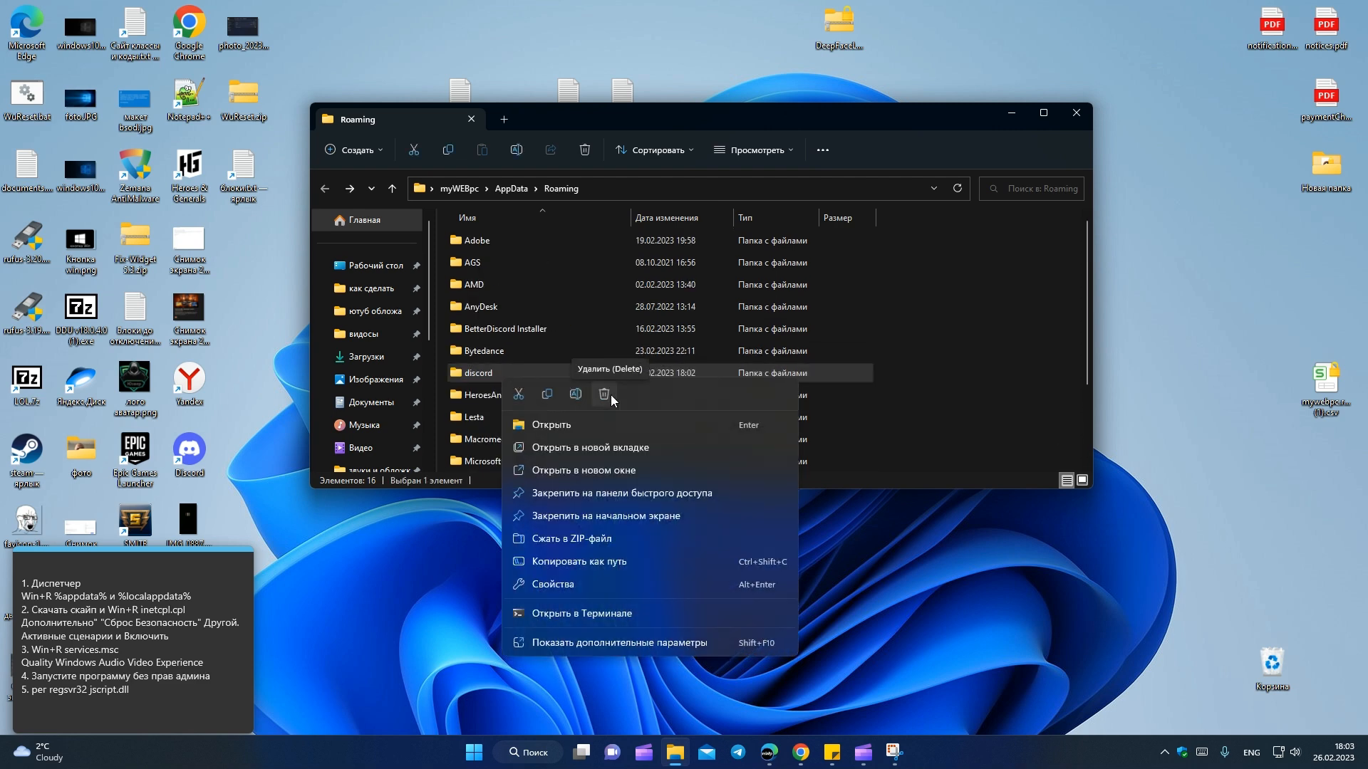
pyautogui.click(488, 395)
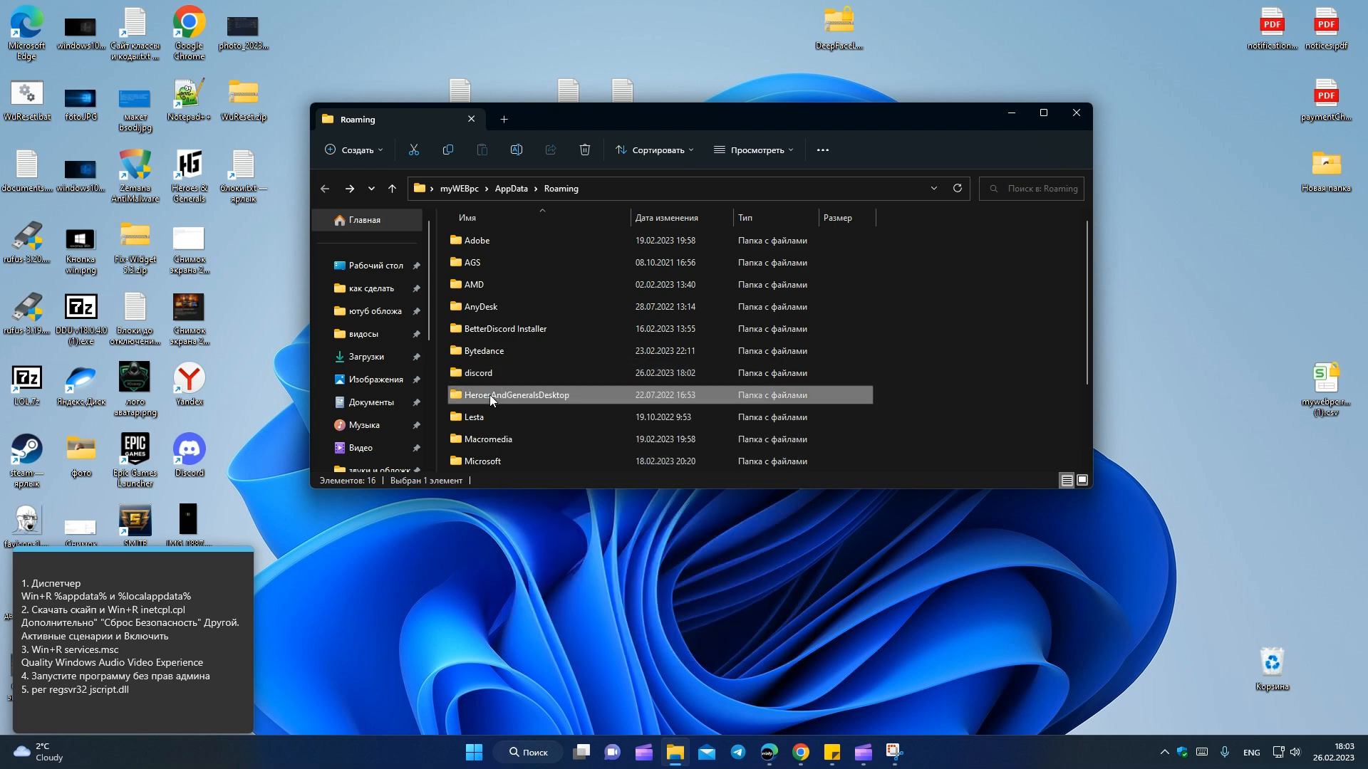
pyautogui.rightClick(513, 392)
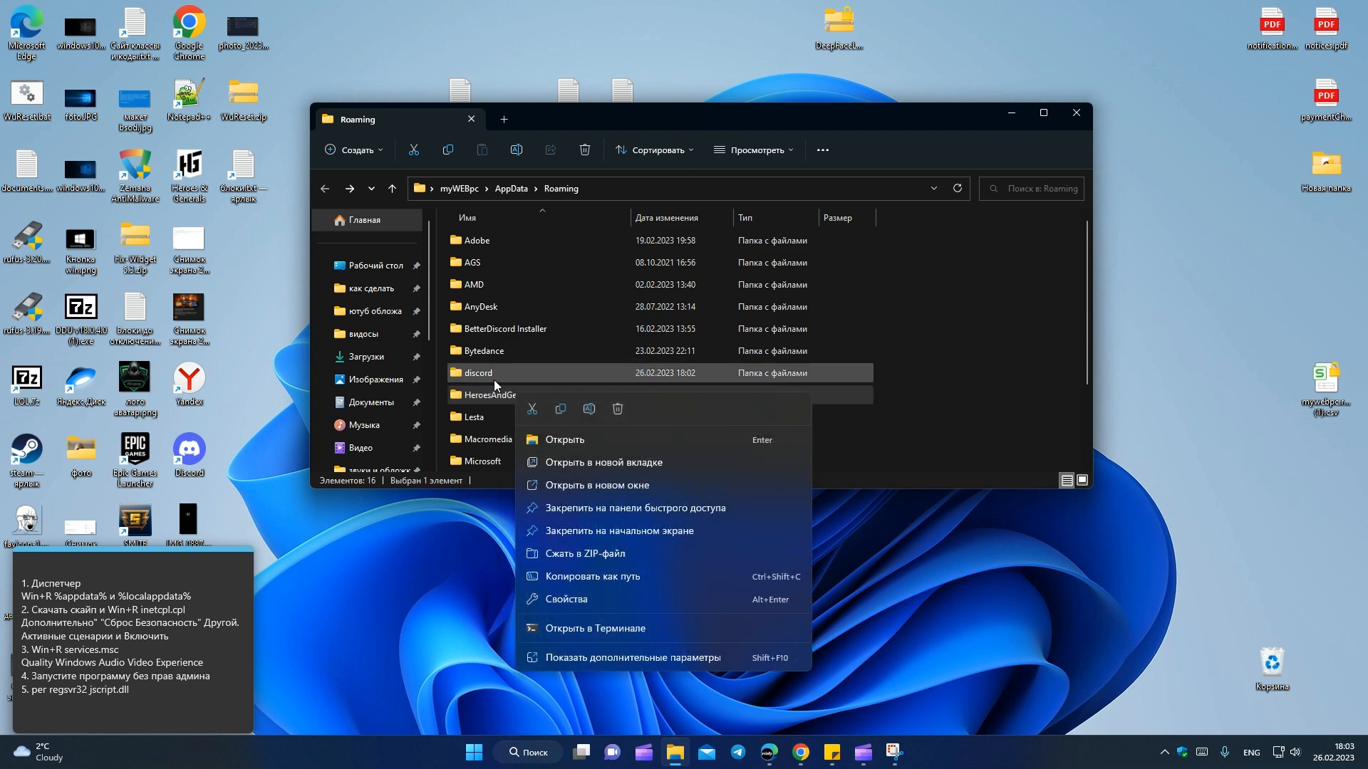
pyautogui.click(494, 379)
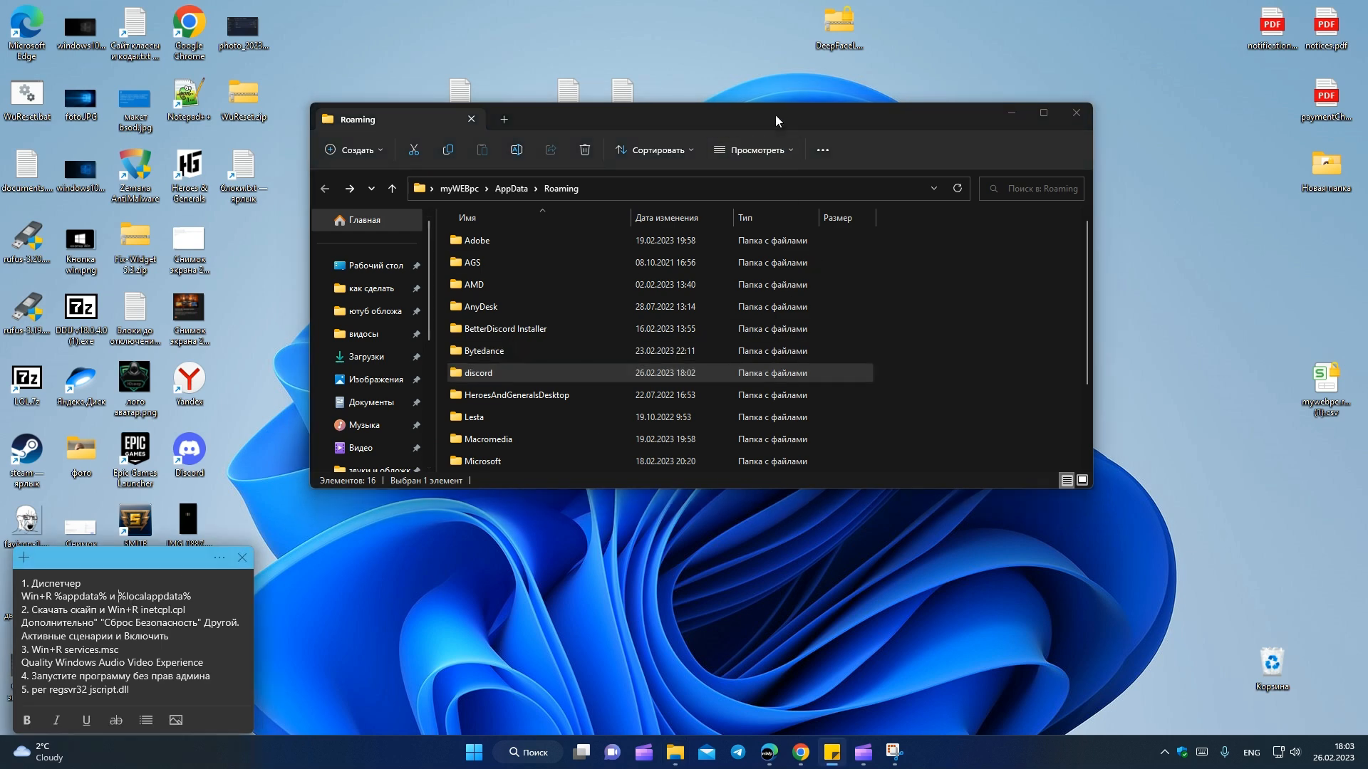
# Step: Open the Local folder by running %LocalAppData% from the Run dialog, and close the Roaming window
pyautogui.press('super+r')
pyautogui.moveTo(248, 581); pyautogui.dragTo(725, 303)
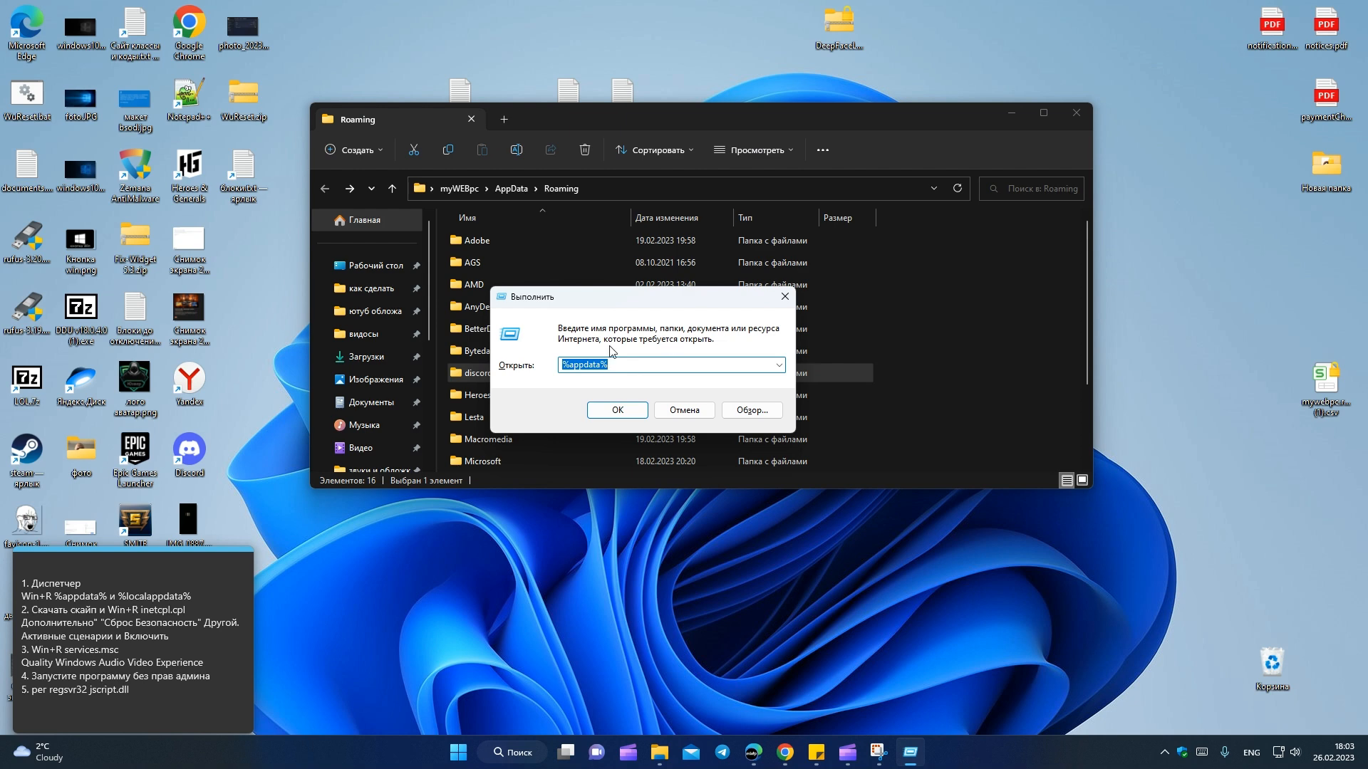
pyautogui.click(570, 367)
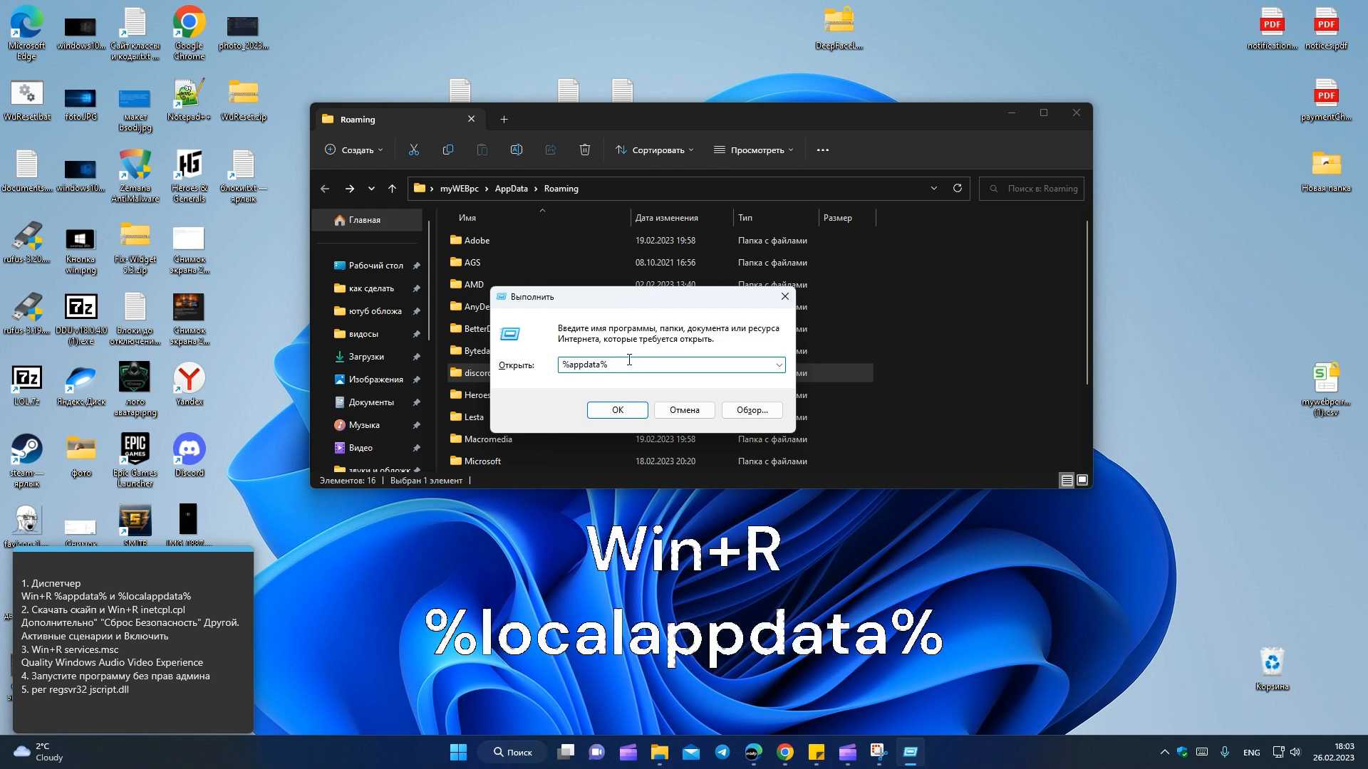
pyautogui.write('local')
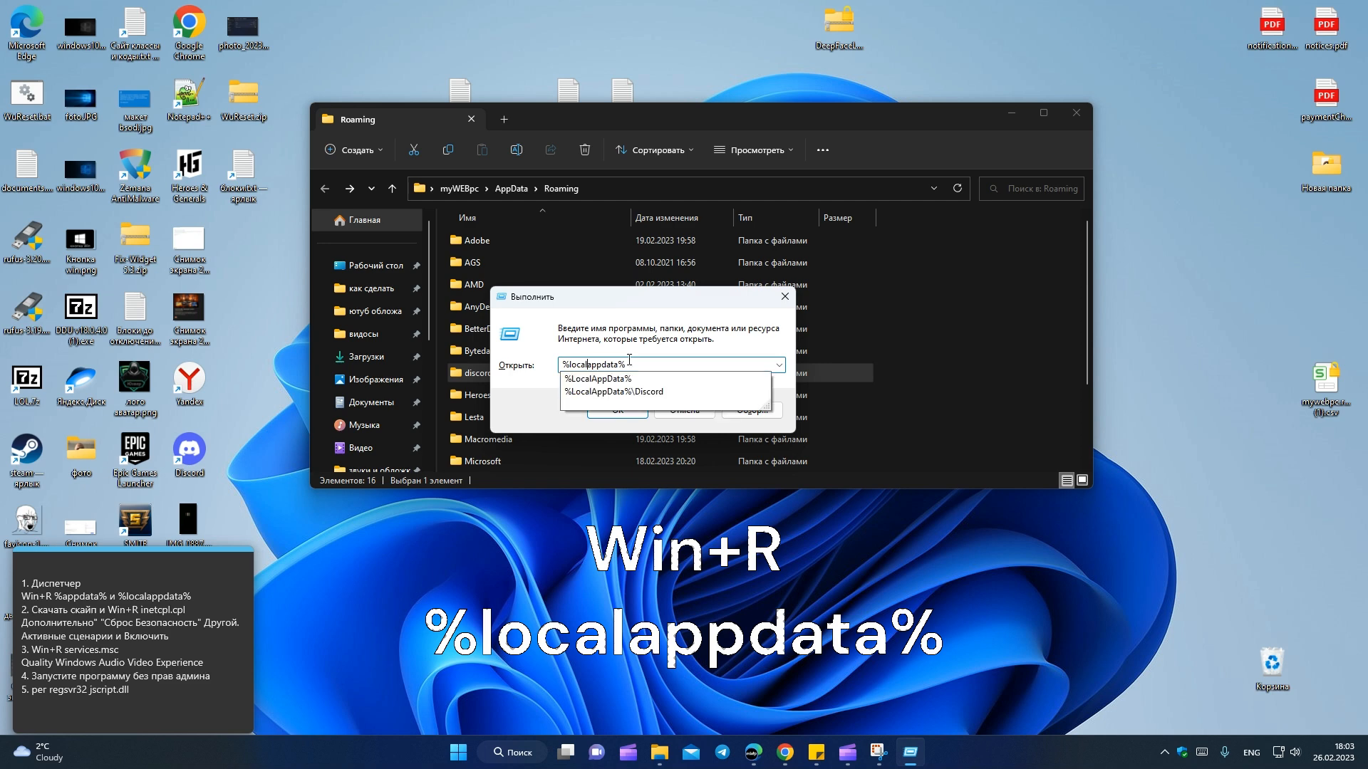
pyautogui.press('Down')
pyautogui.press('Return')
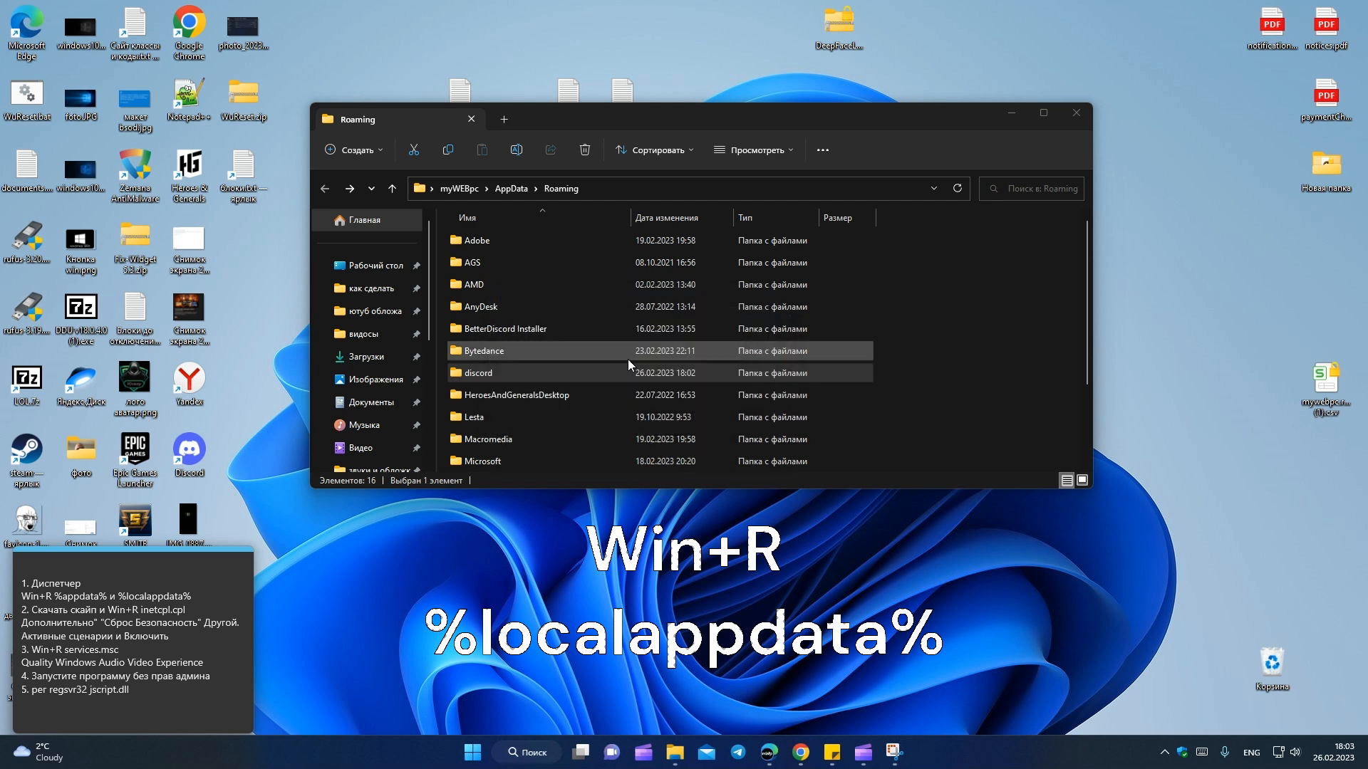
pyautogui.moveTo(926, 130); pyautogui.dragTo(874, 176)
pyautogui.click(1086, 111)
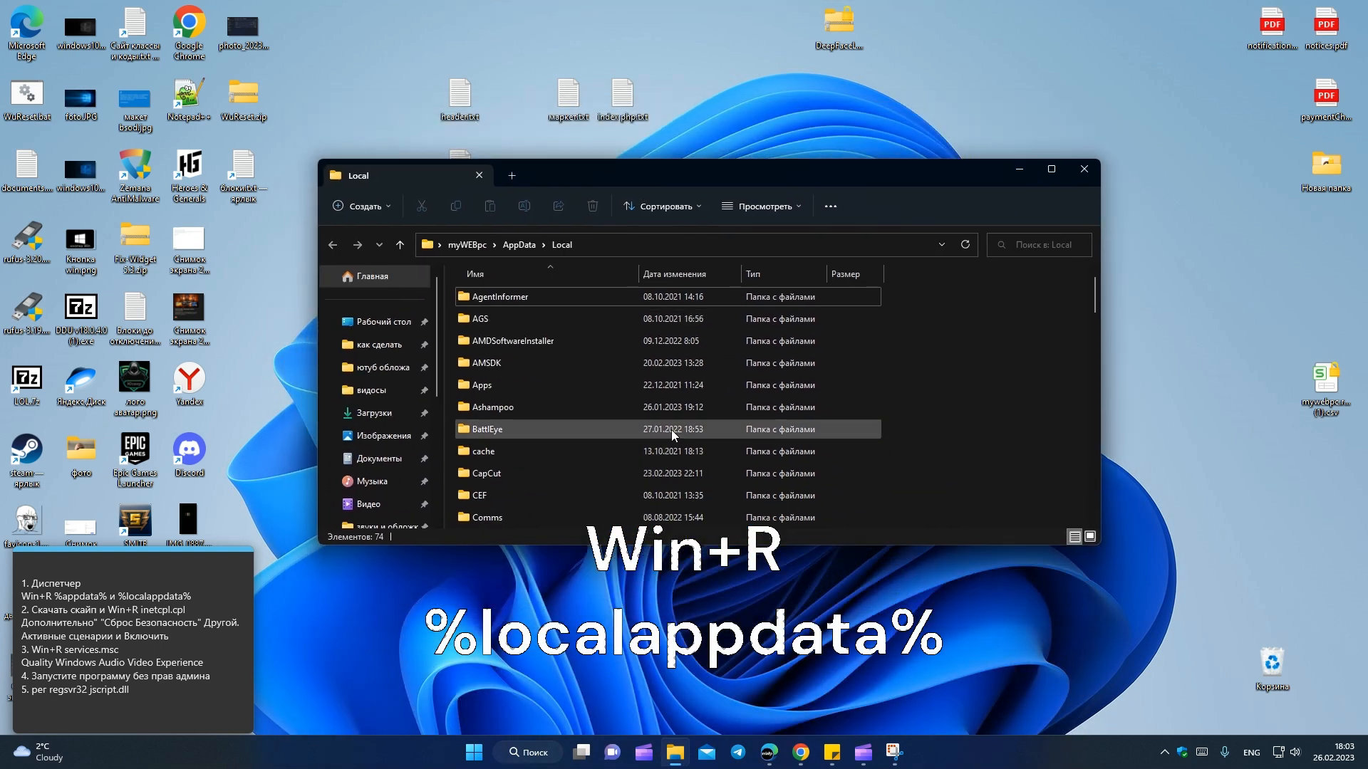
# Step: Locate the Discord folder in Local, display its available actions, and close the folder window
pyautogui.scroll(-3, 671, 430)
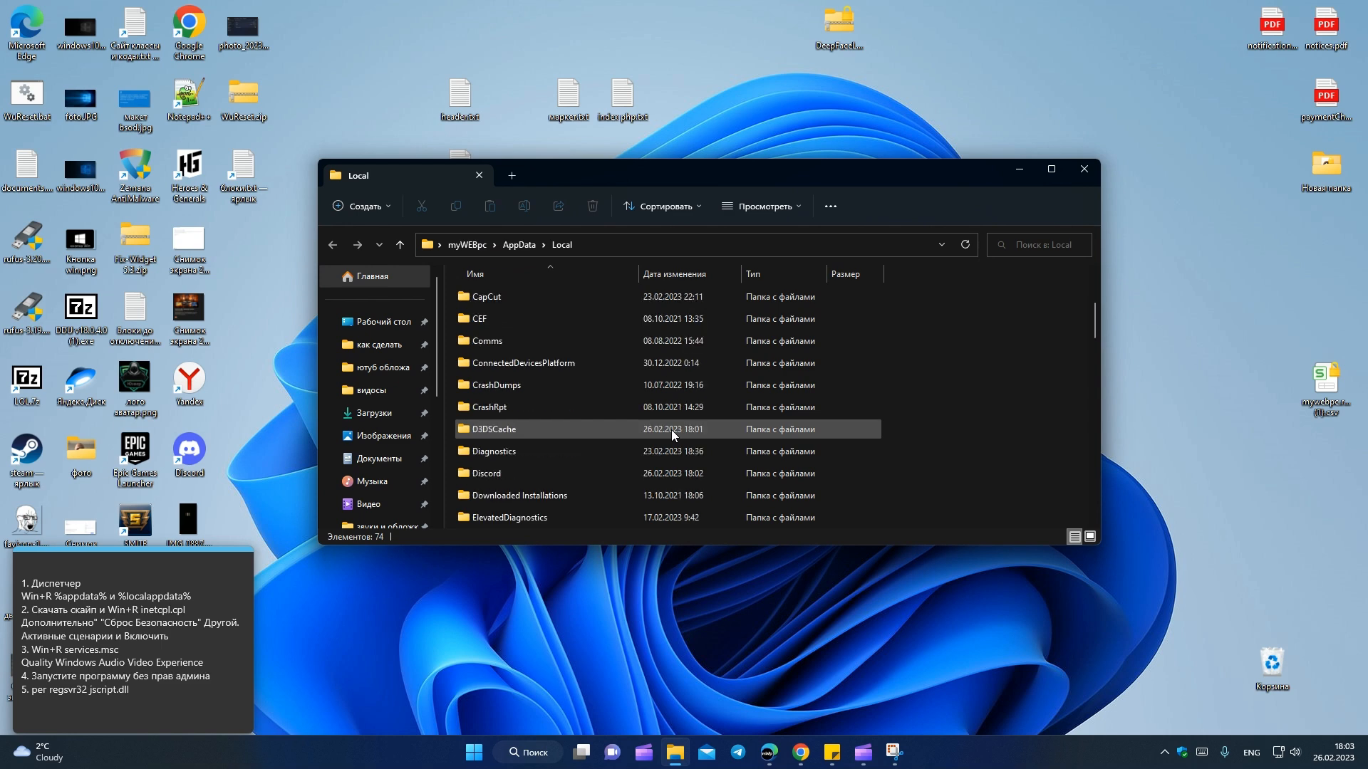
pyautogui.click(540, 473)
pyautogui.scroll(-1, 641, 463)
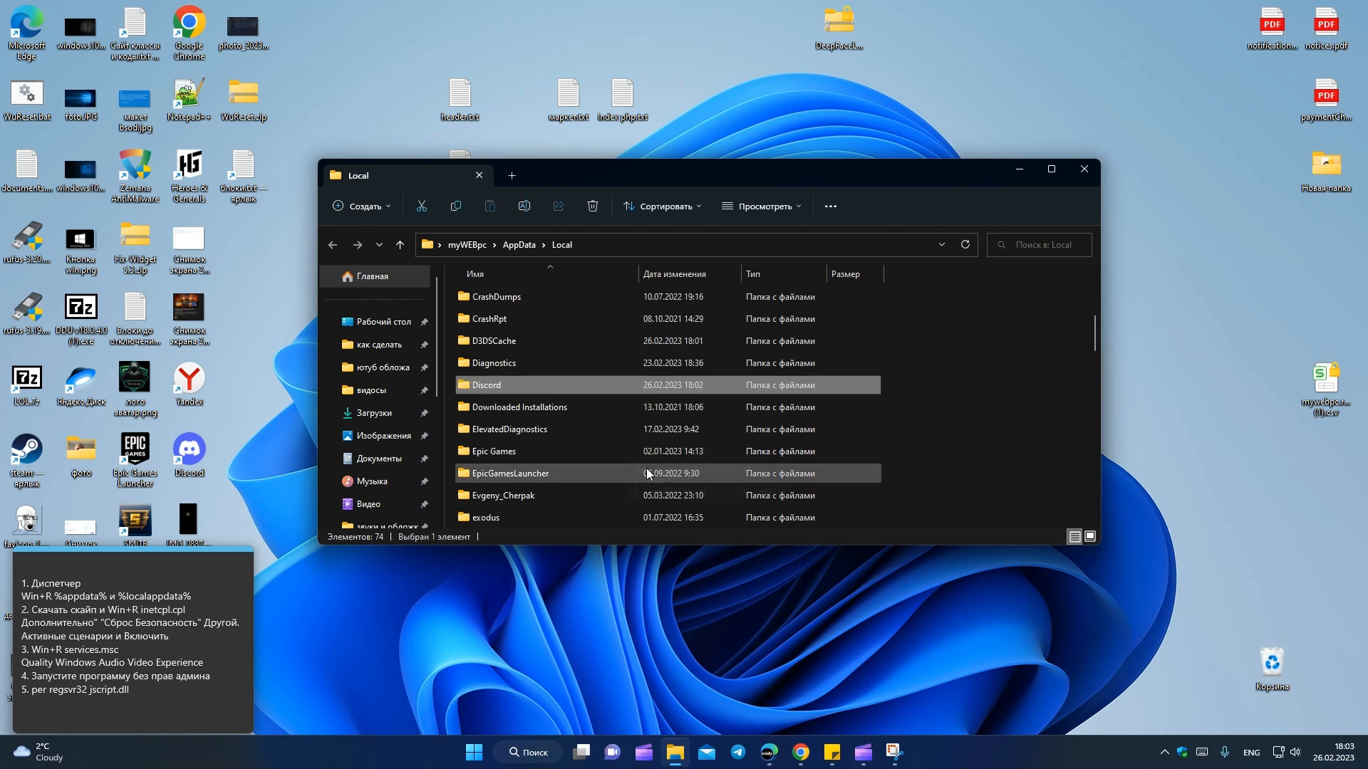
pyautogui.rightClick(559, 379)
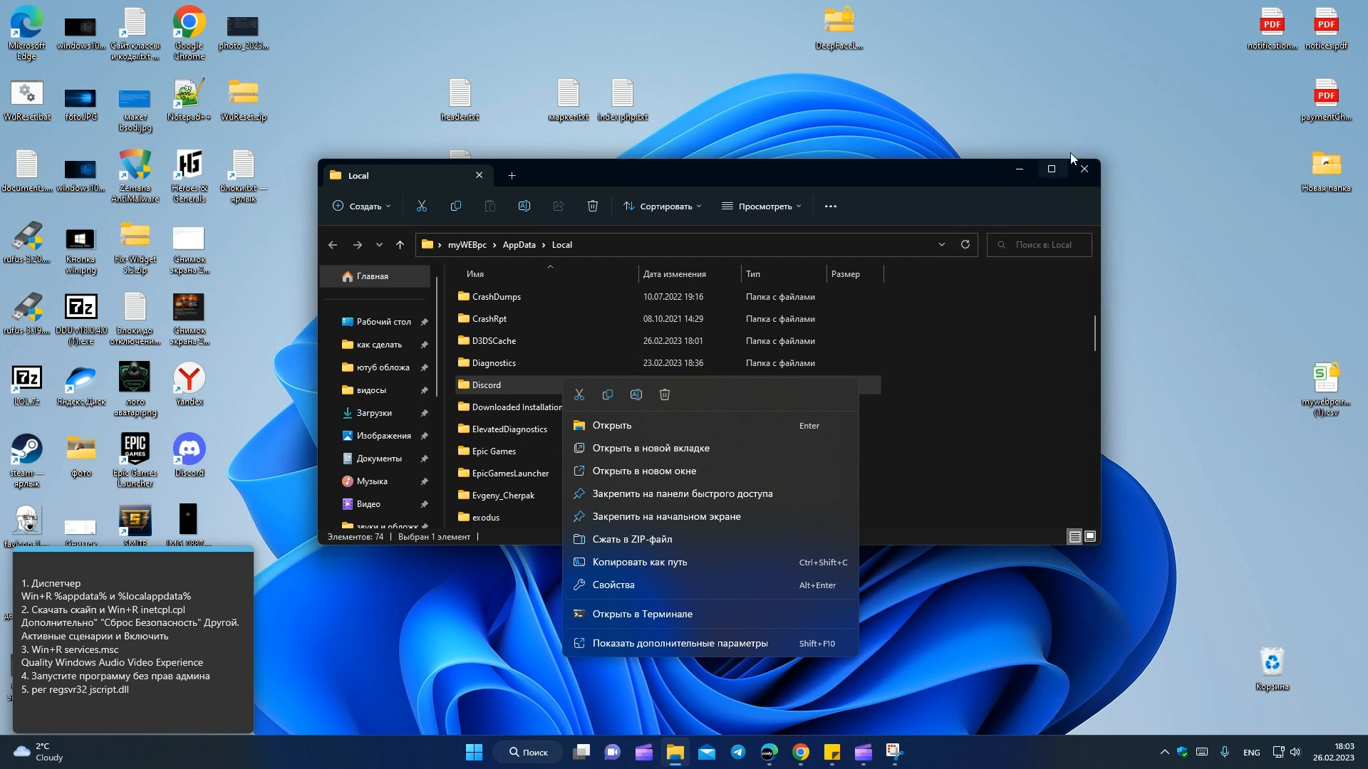
pyautogui.click(1084, 168)
# Step: Open the Internet Properties dialog by running inetcpl.cpl from the Run dialog
pyautogui.click(192, 458)
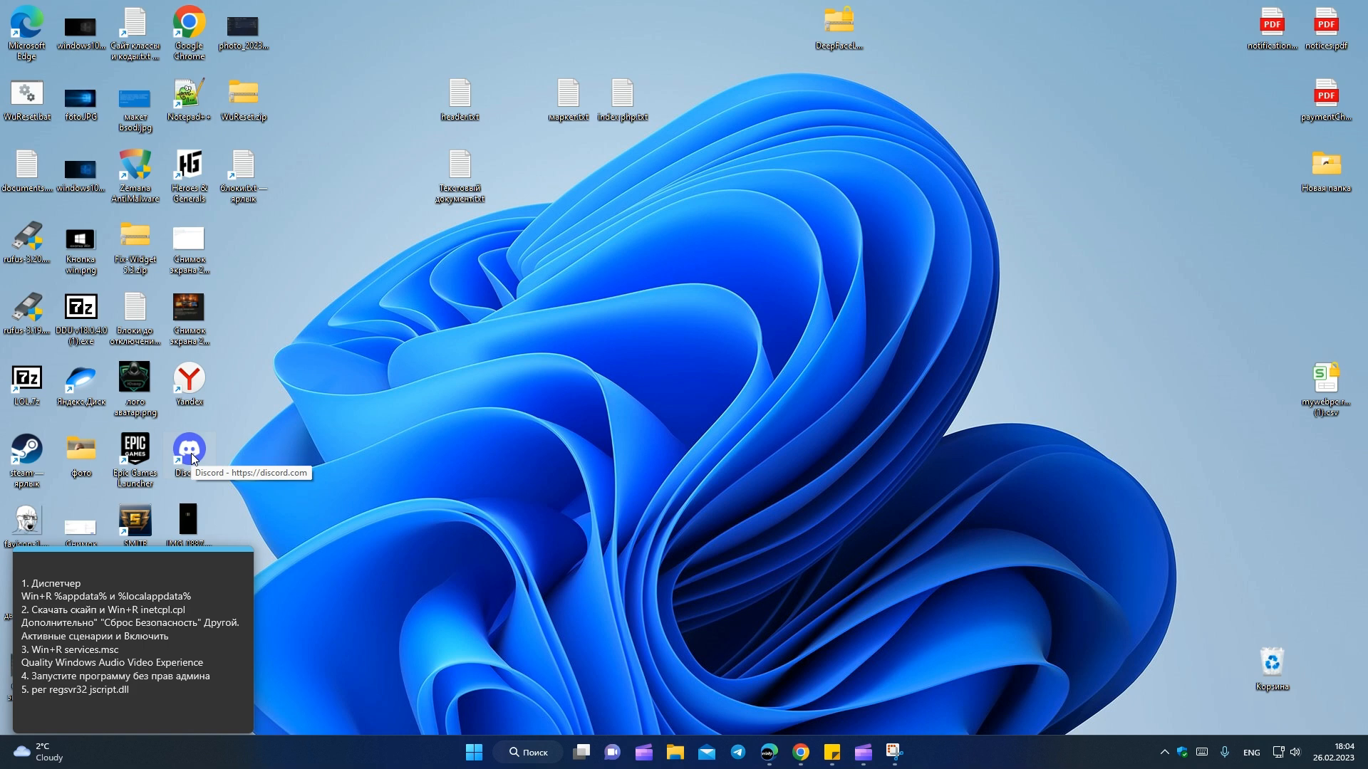
pyautogui.press('super+r')
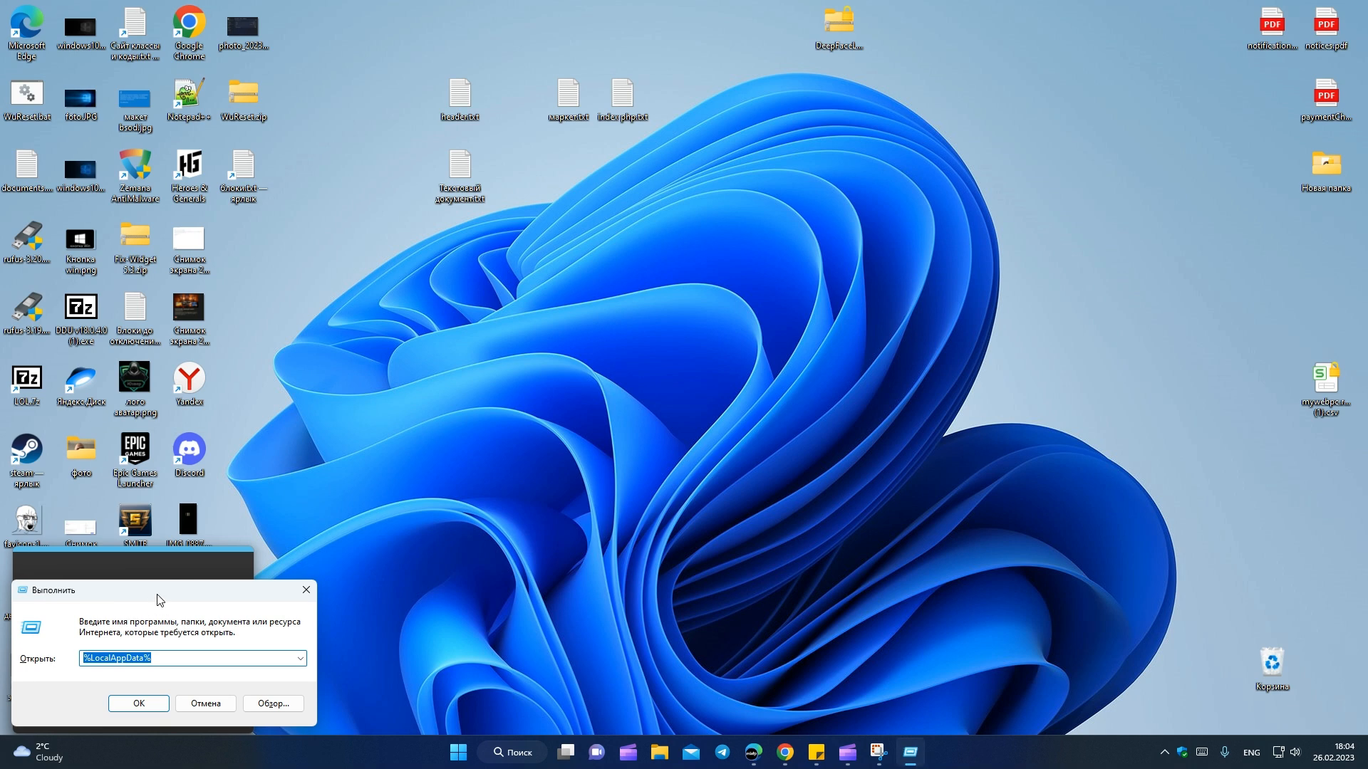
pyautogui.moveTo(161, 589); pyautogui.dragTo(630, 305)
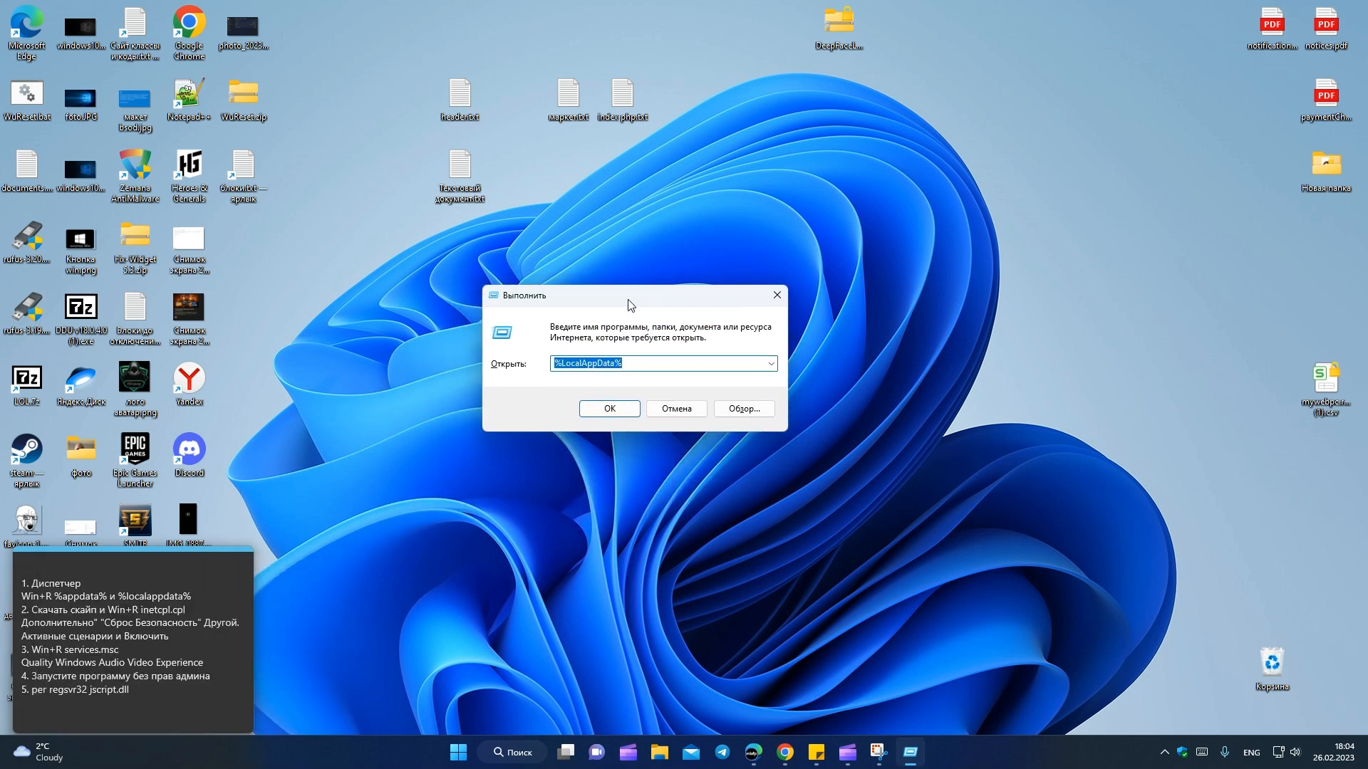
pyautogui.click(631, 364)
pyautogui.press('BackSpace')
pyautogui.press('BackSpace')
pyautogui.press('BackSpace')
pyautogui.press('BackSpace')
pyautogui.press('BackSpace')
pyautogui.press('BackSpace')
pyautogui.press('BackSpace')
pyautogui.press('BackSpace')
pyautogui.press('BackSpace')
pyautogui.press('BackSpace')
pyautogui.press('BackSpace')
pyautogui.press('BackSpace')
pyautogui.press('BackSpace')
pyautogui.press('BackSpace')
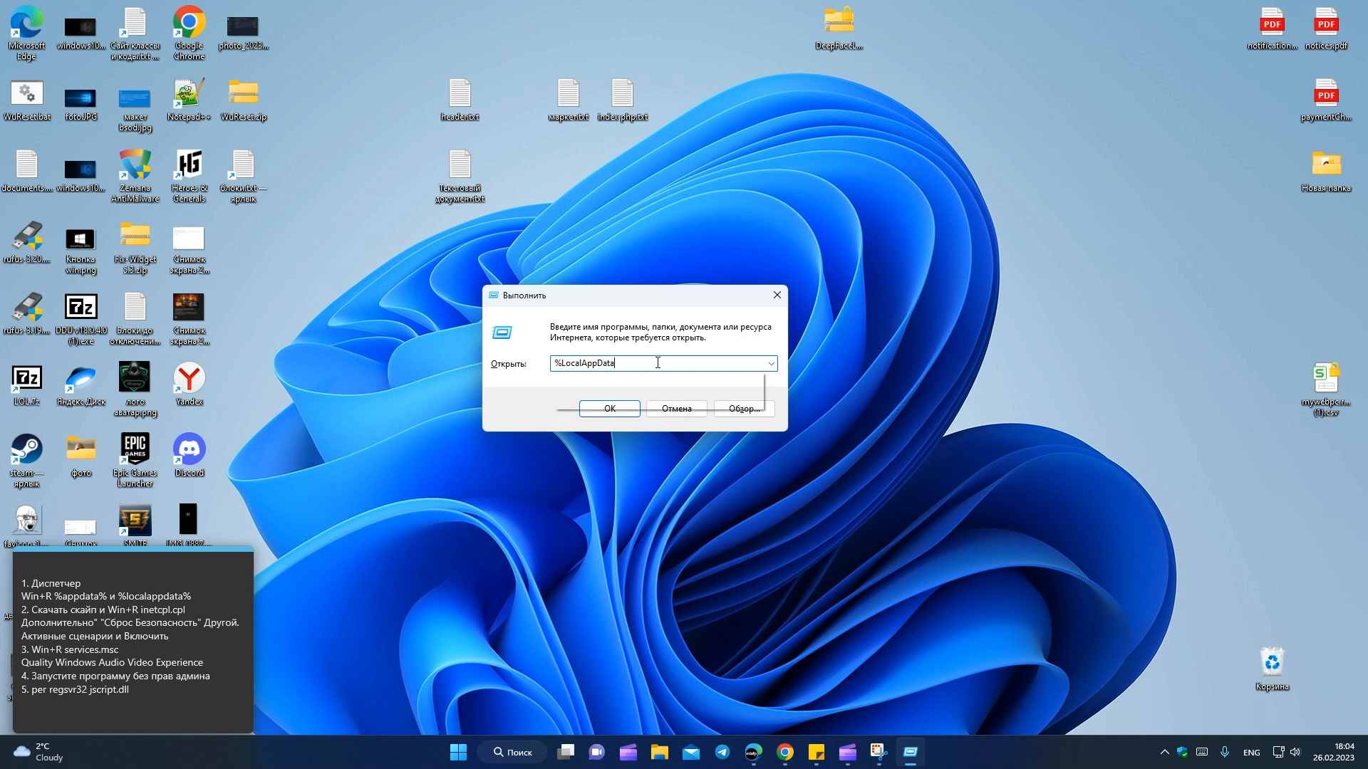
pyautogui.write('inetcpl.cpl')
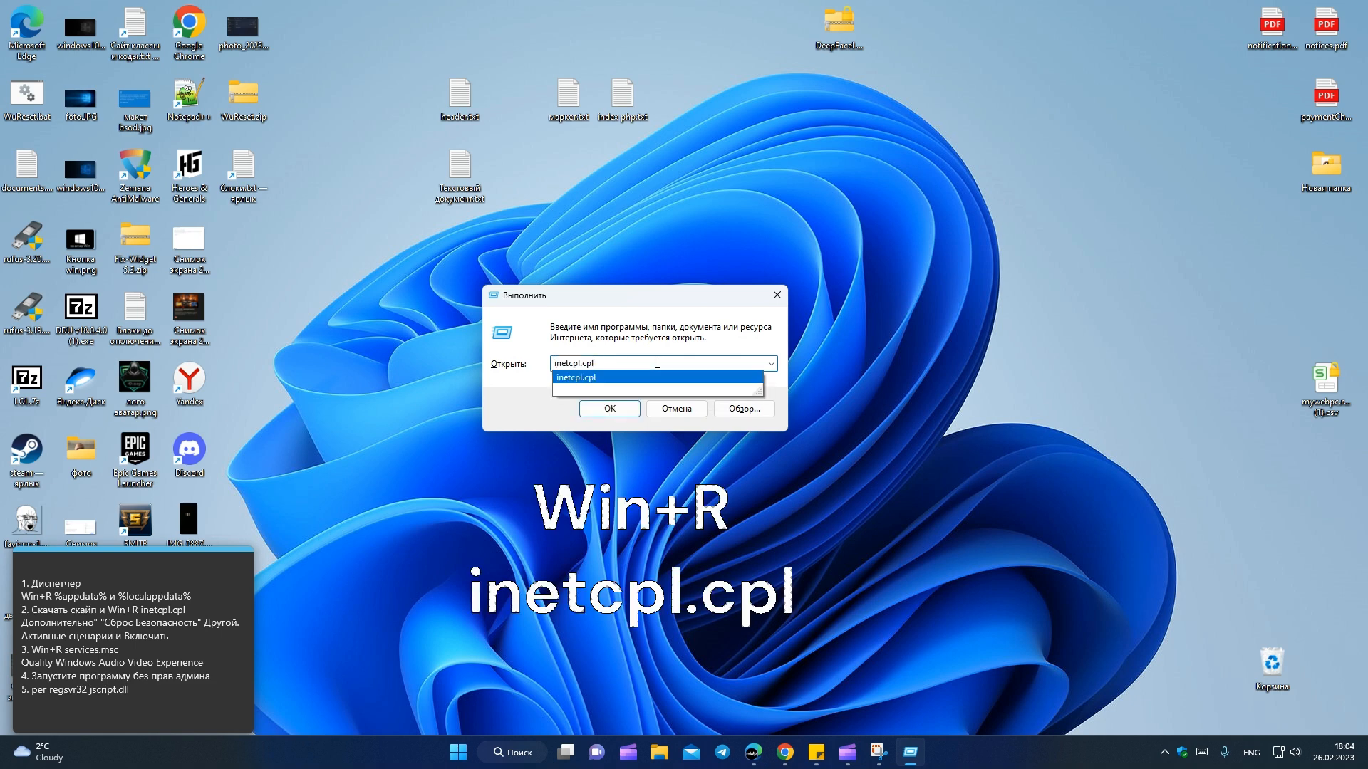
pyautogui.click(677, 379)
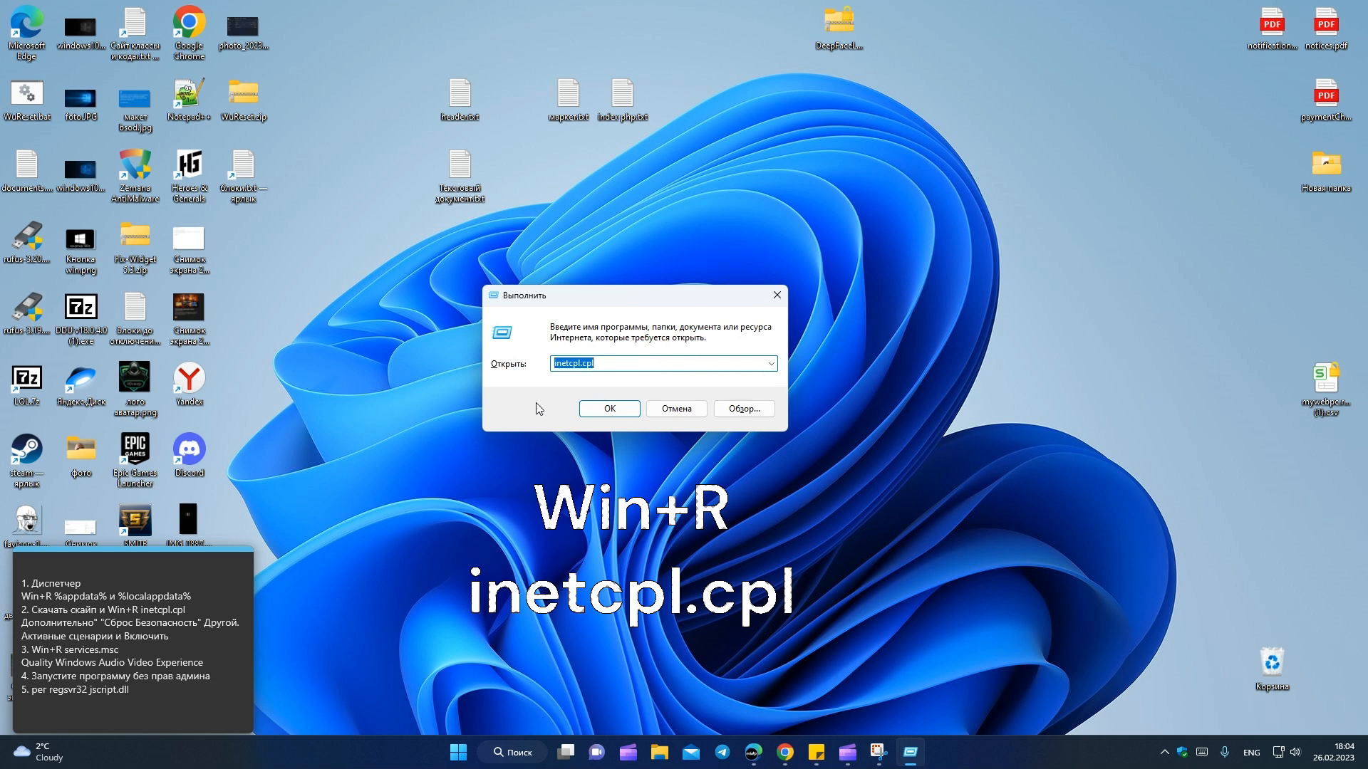
pyautogui.click(610, 412)
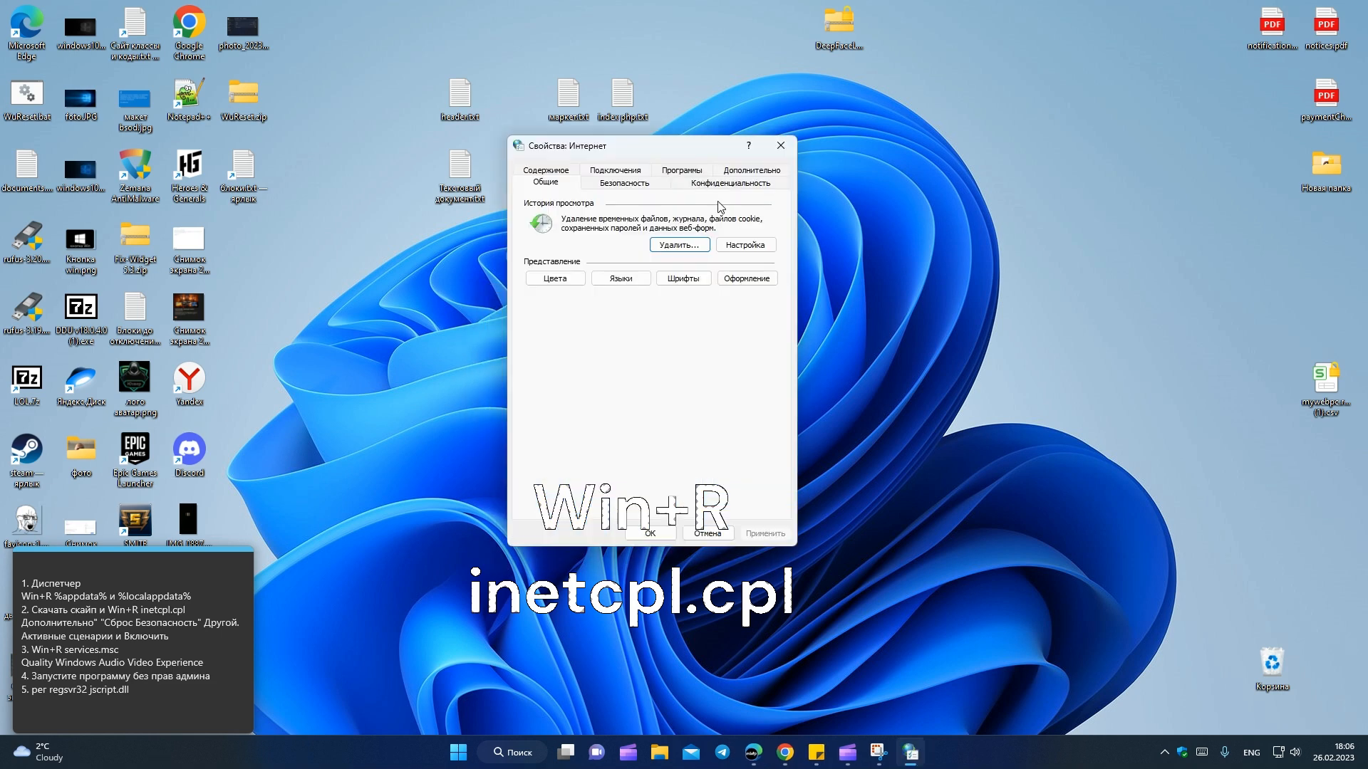
# Step: Look through the advanced internet options (Дополнительно) and locate the command for restoring advanced parameters
pyautogui.click(751, 172)
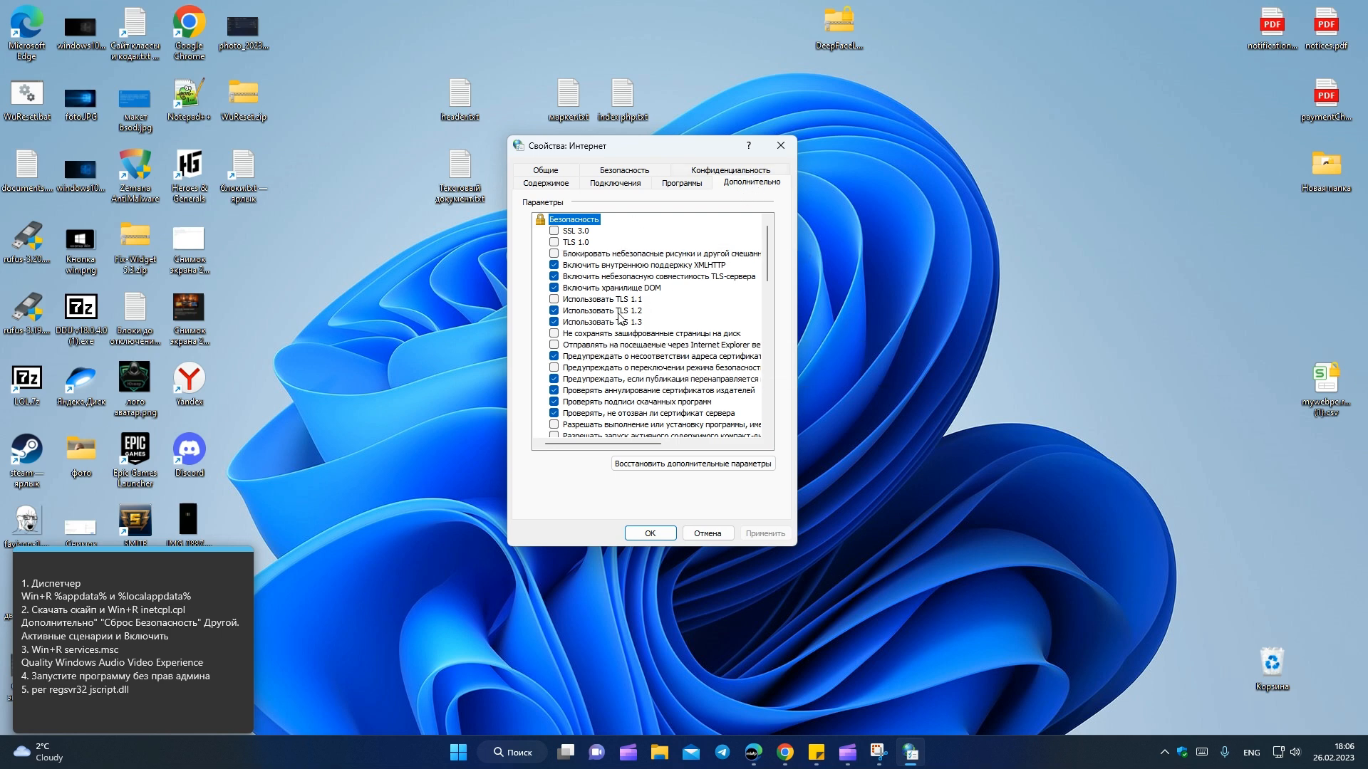
pyautogui.scroll(-15, 627, 328)
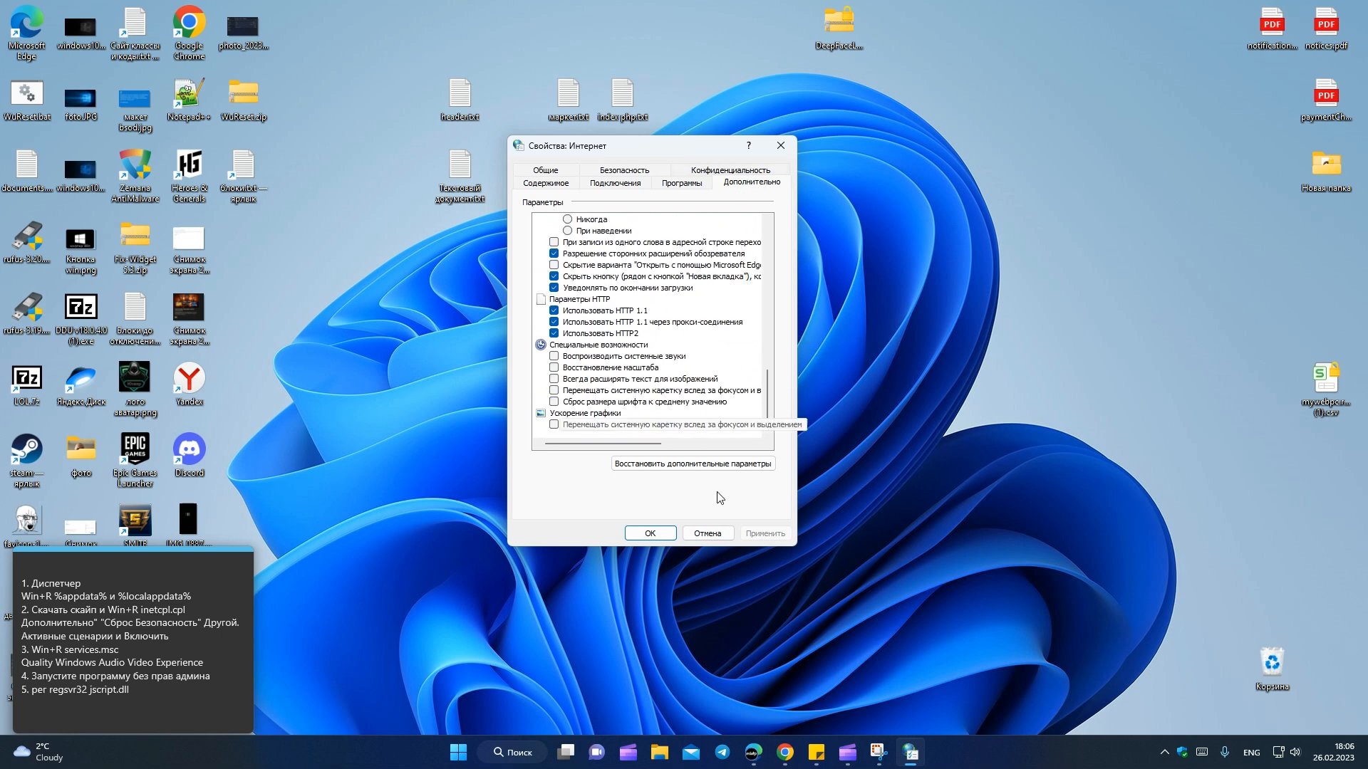
pyautogui.click(683, 467)
# Step: Look through the Security, Content, Connections, Programs and General pages of Internet Properties
pyautogui.click(624, 171)
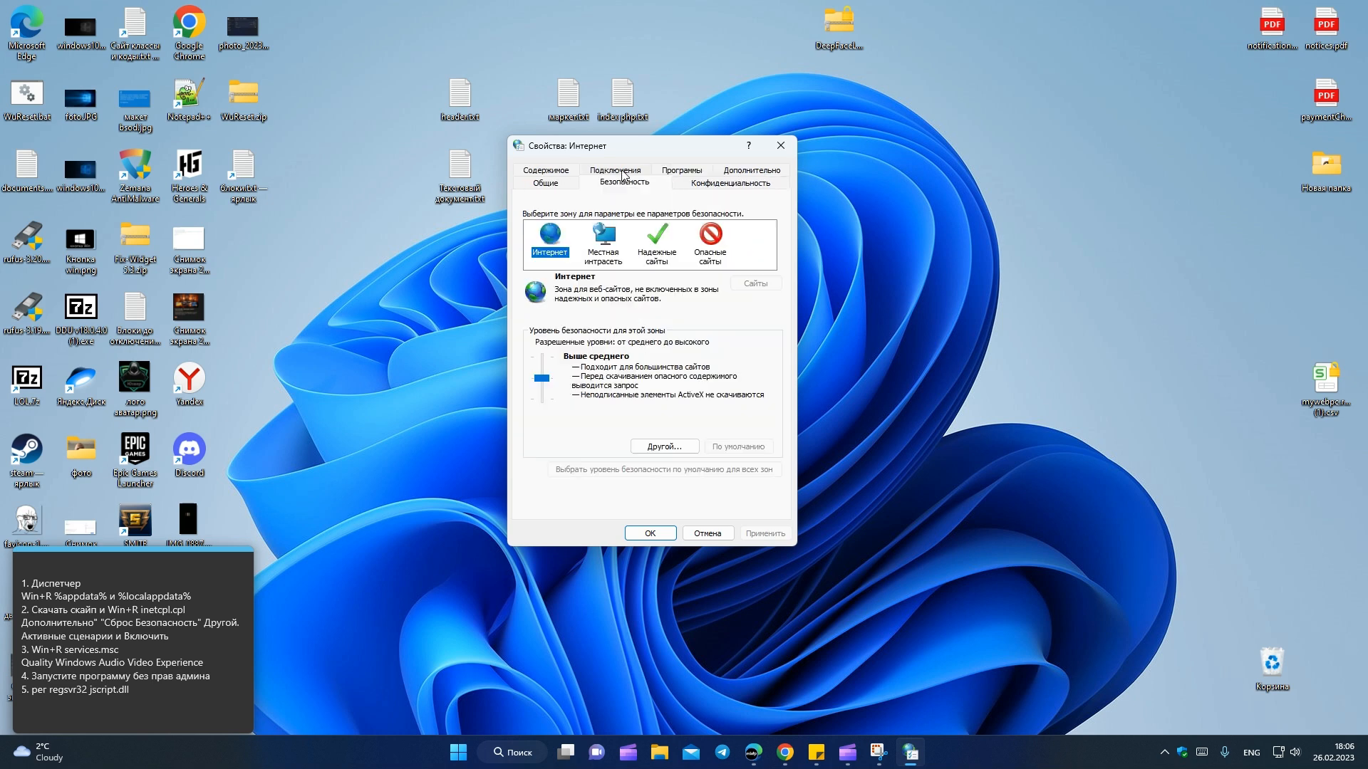
pyautogui.click(554, 171)
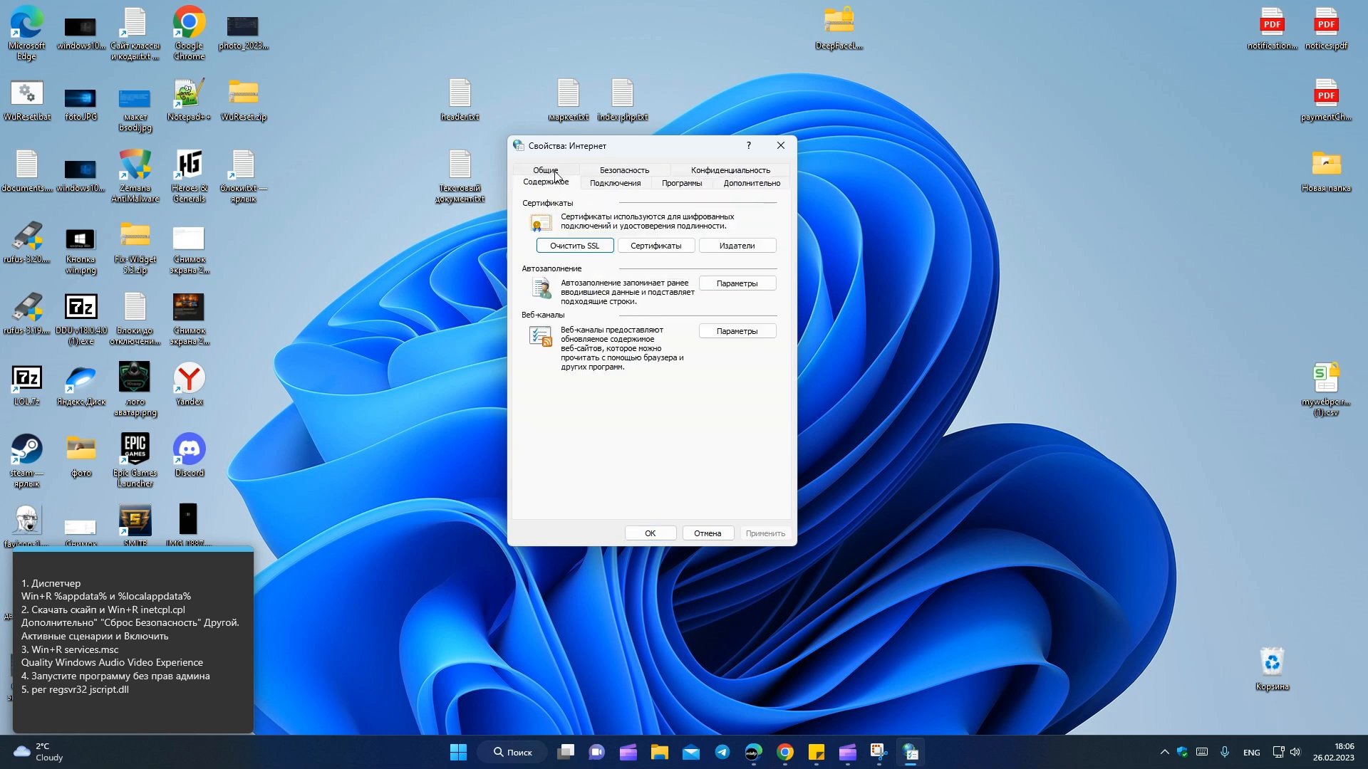
pyautogui.click(622, 185)
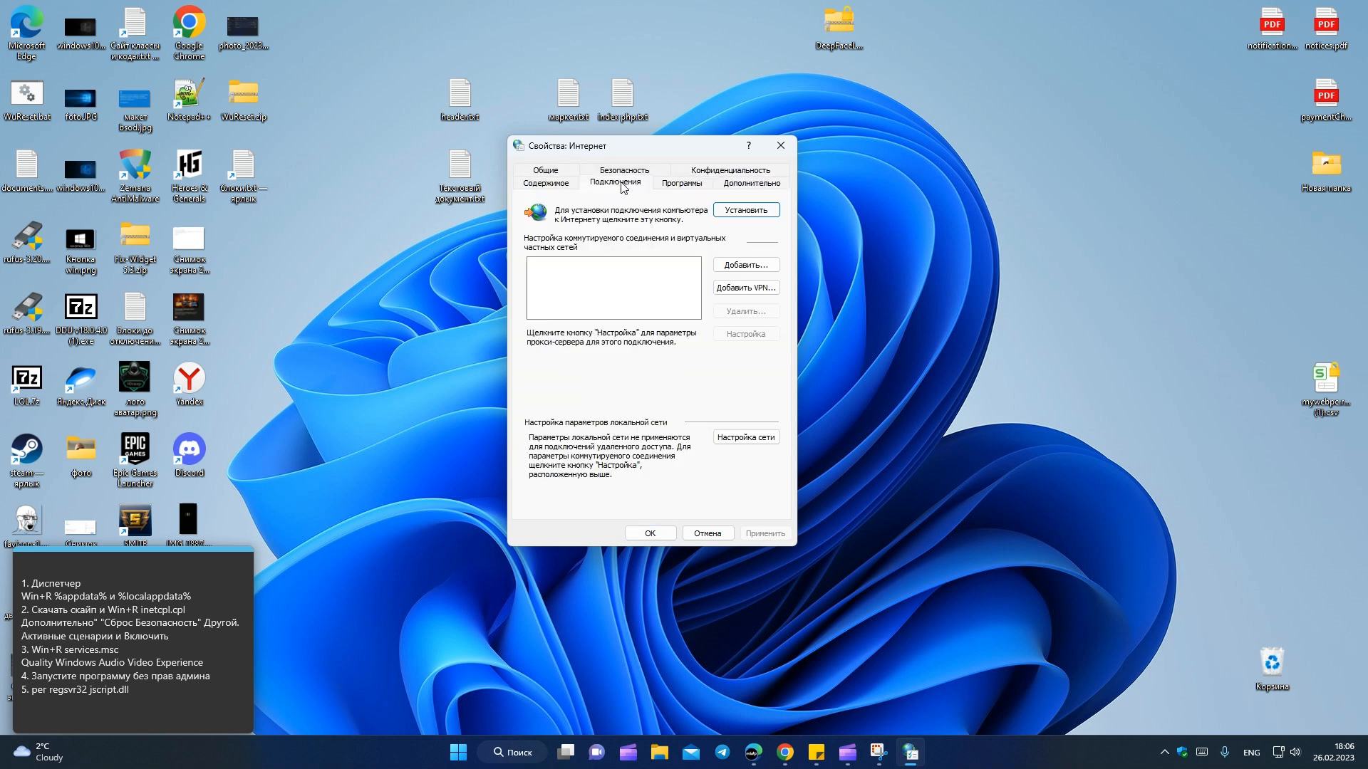
pyautogui.click(764, 437)
pyautogui.click(674, 185)
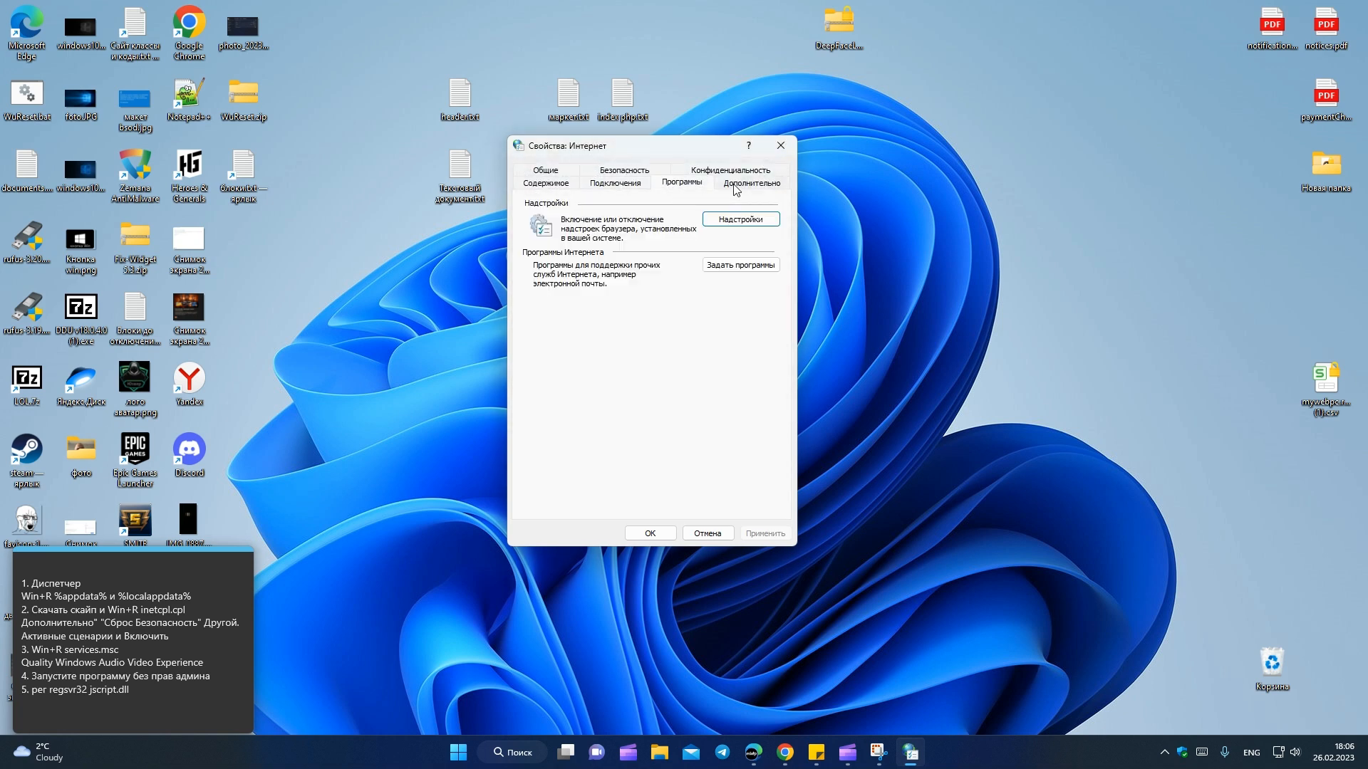
pyautogui.click(737, 184)
pyautogui.click(736, 173)
pyautogui.click(643, 187)
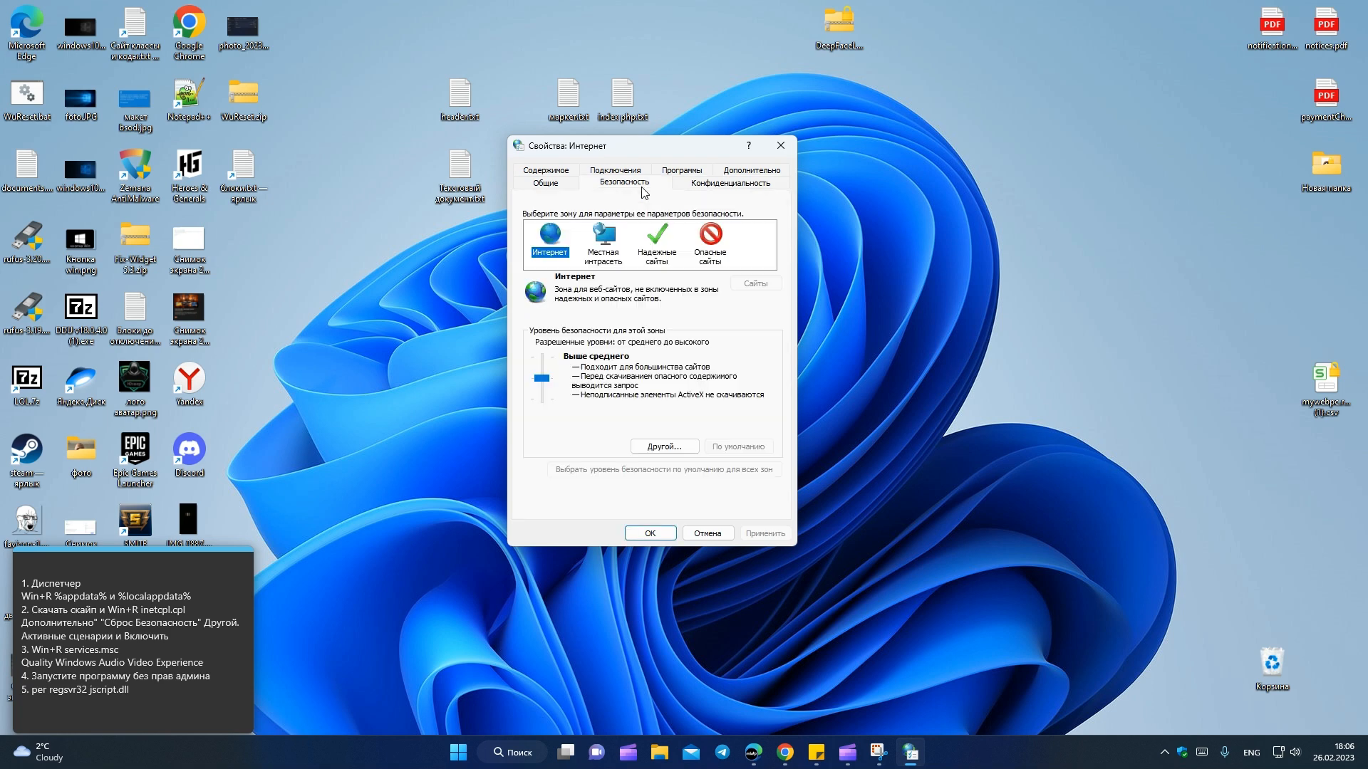
pyautogui.click(570, 185)
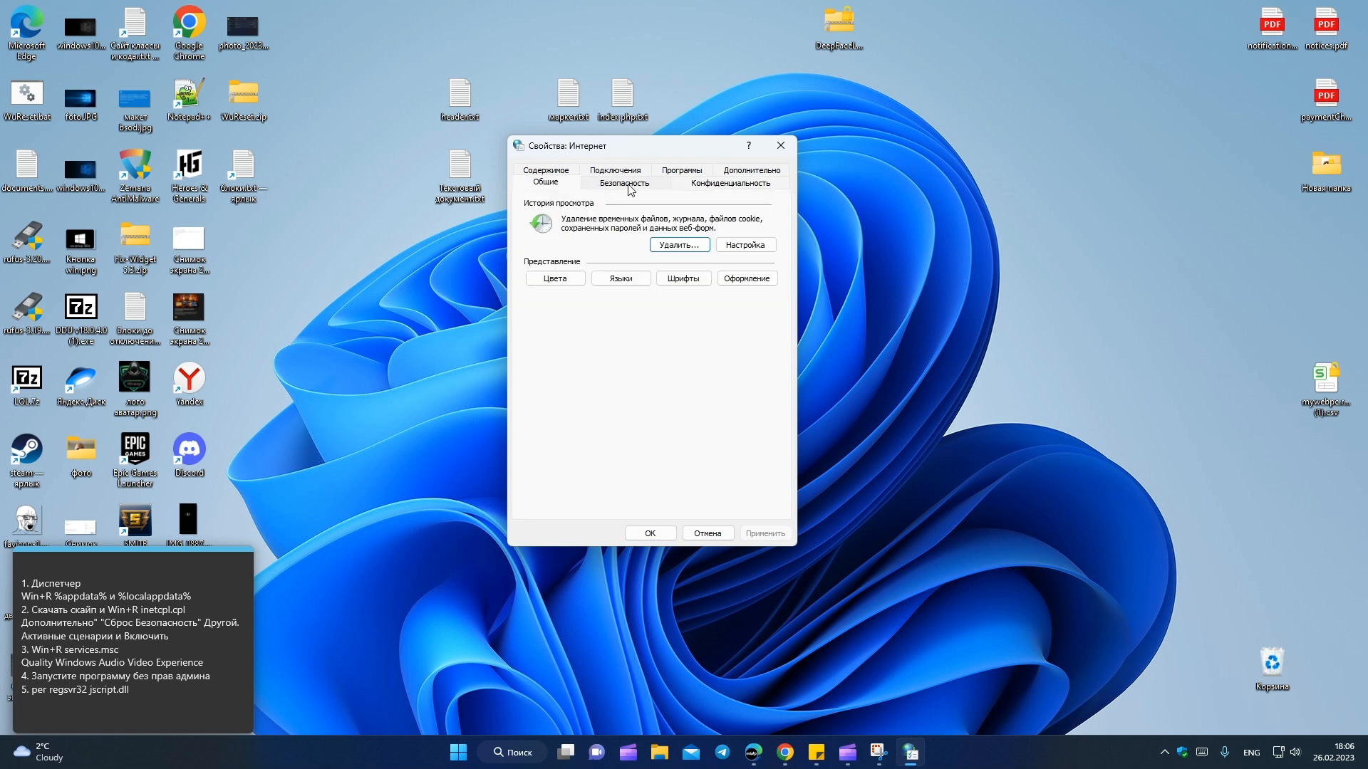
# Step: Open the custom security level settings for the Internet zone, view the first entries, and close them
pyautogui.click(630, 185)
pyautogui.click(673, 443)
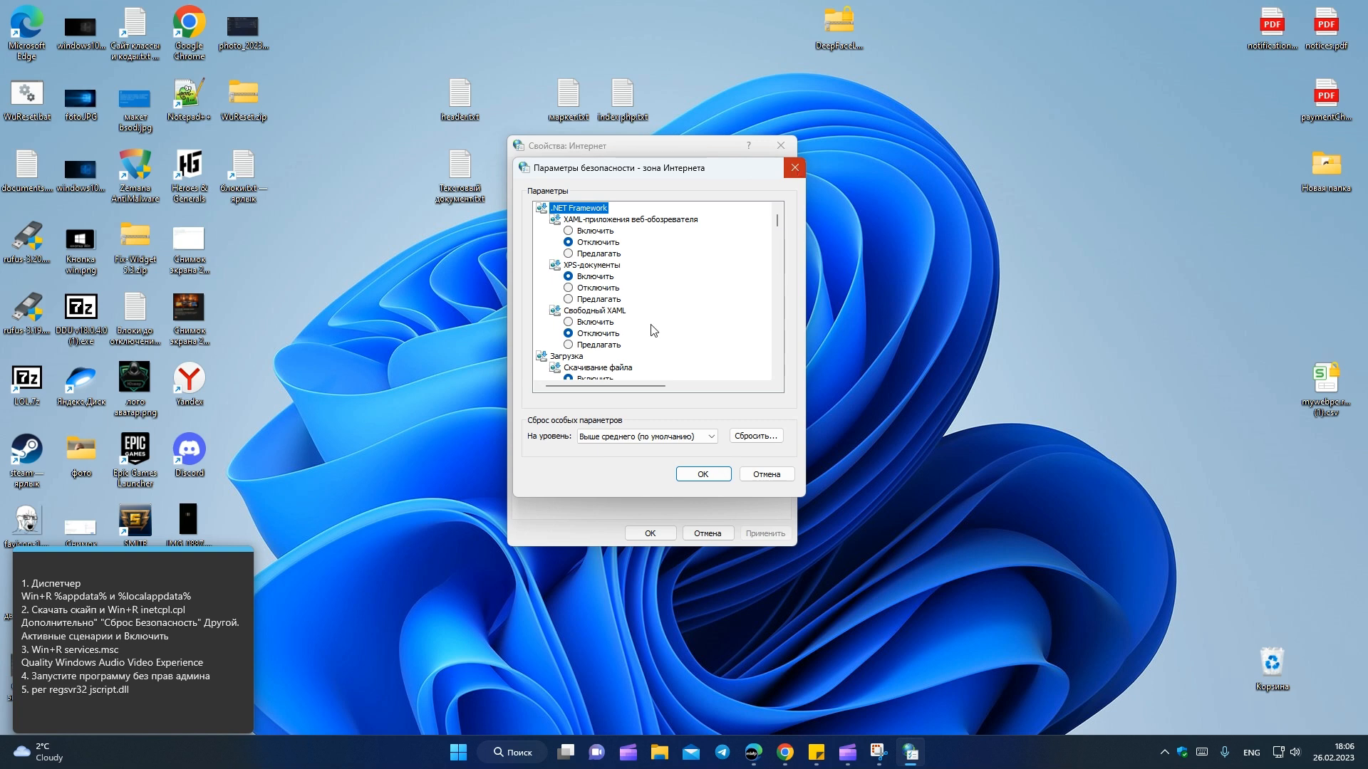
pyautogui.scroll(-5, 664, 318)
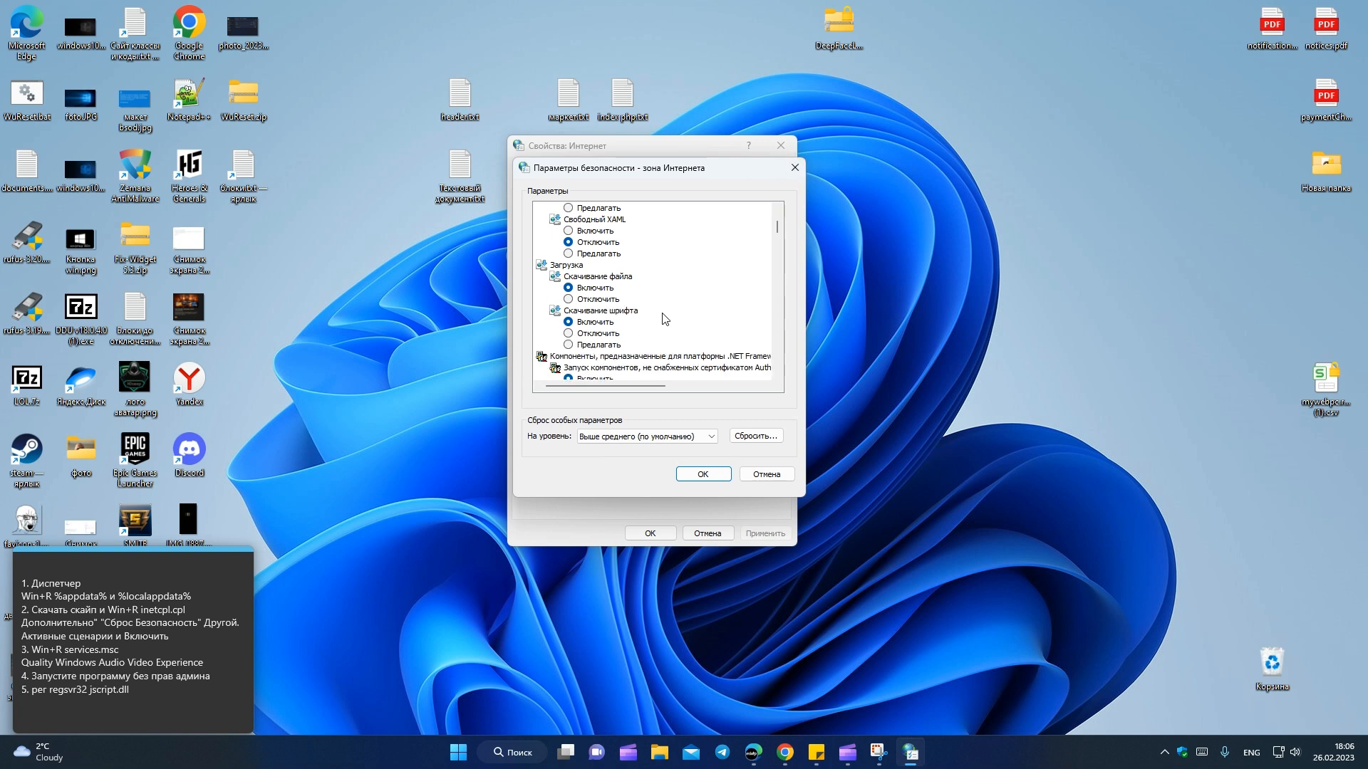
pyautogui.click(794, 168)
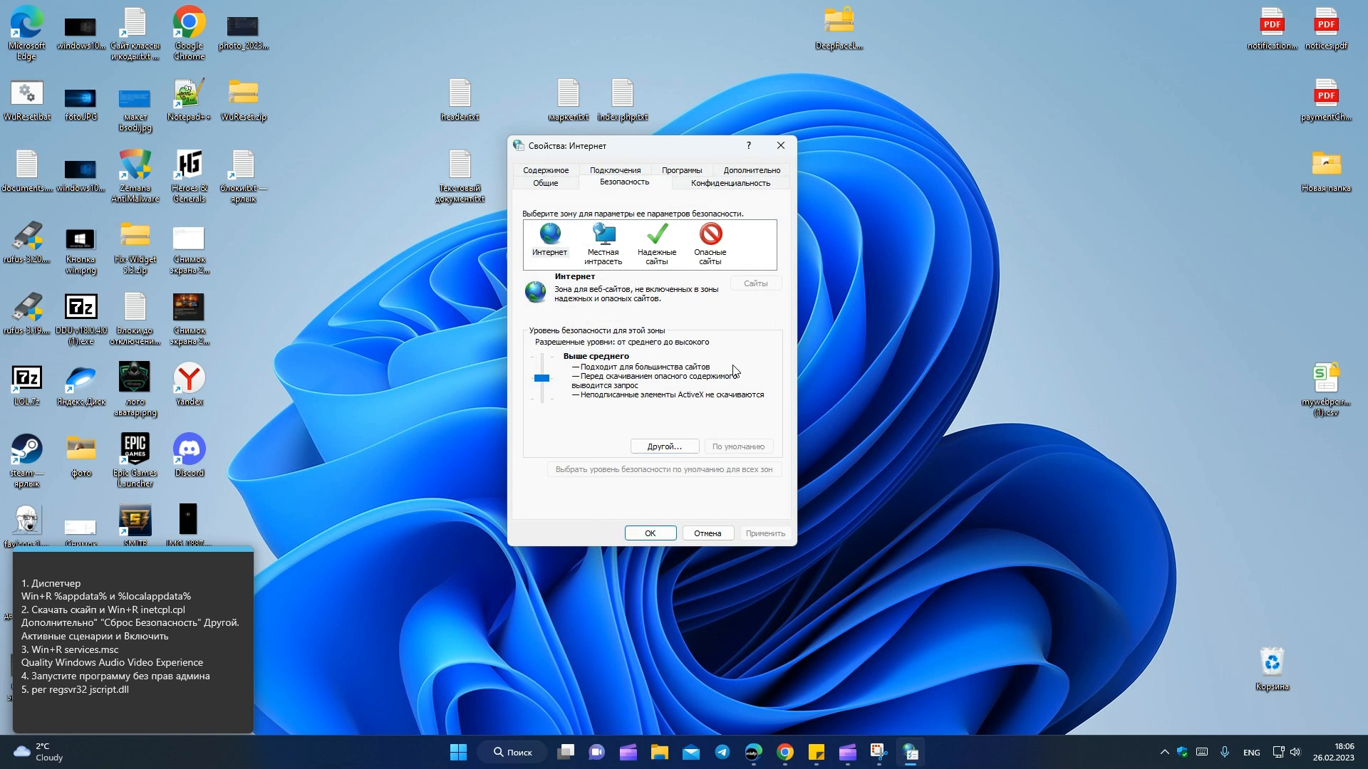
# Step: Reopen the Internet zone's custom security settings and examine the list to its end for the active scripting option (Активные сценарии)
pyautogui.click(684, 449)
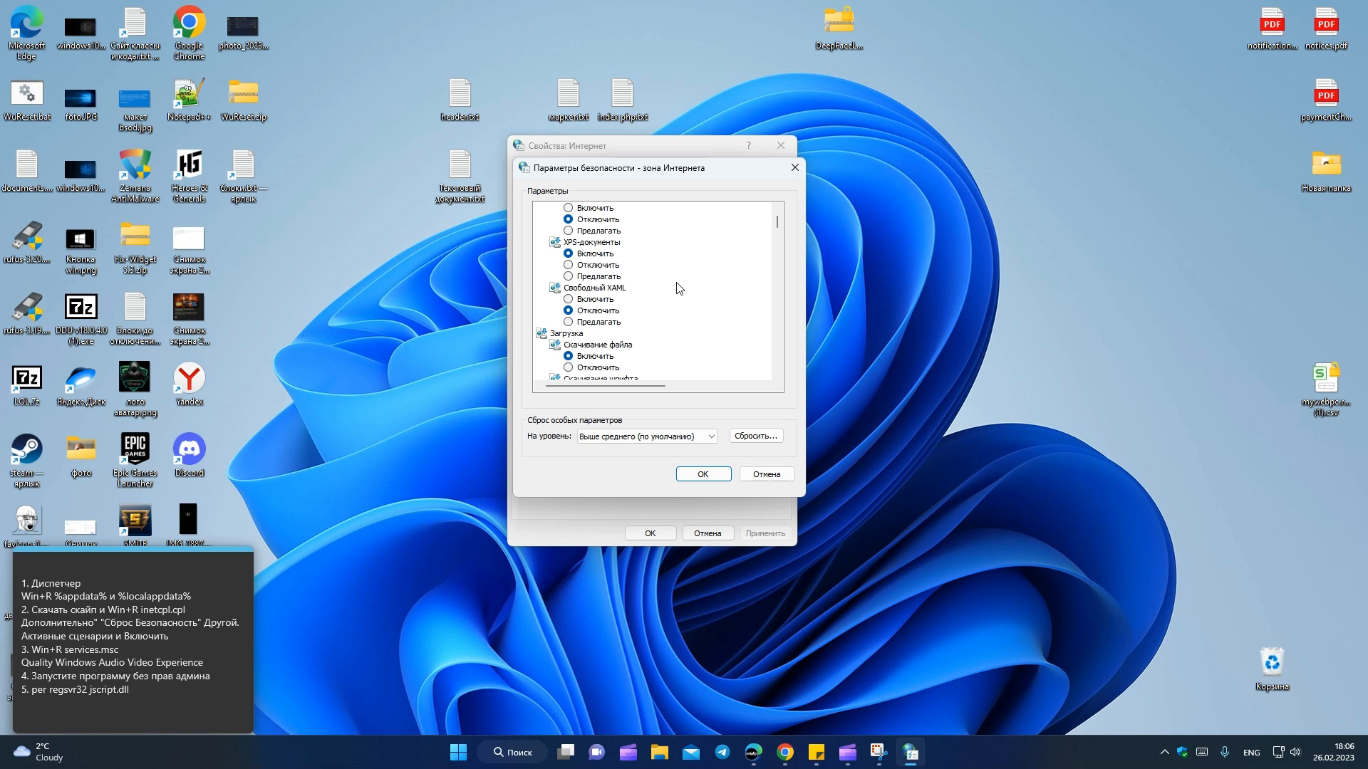
pyautogui.scroll(-3, 677, 288)
pyautogui.scroll(-3, 679, 283)
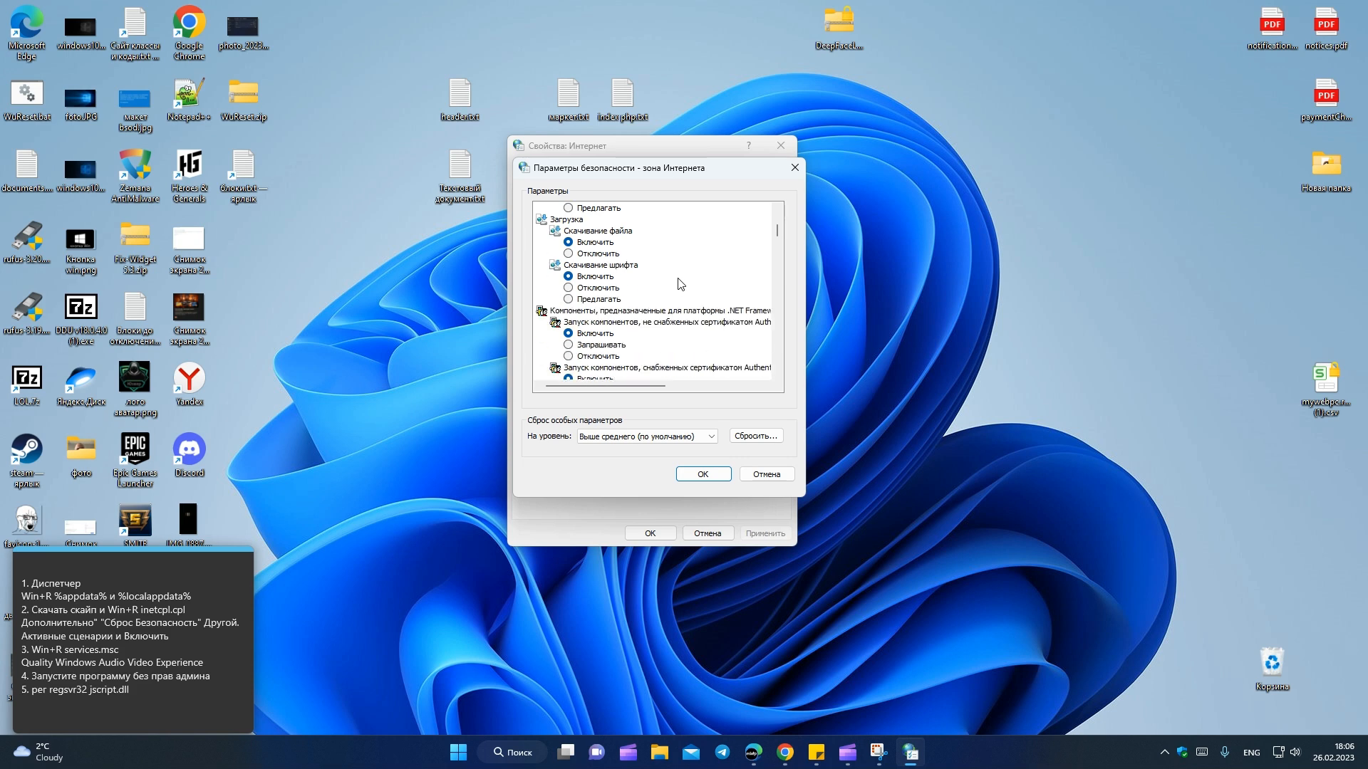
pyautogui.scroll(-1, 697, 244)
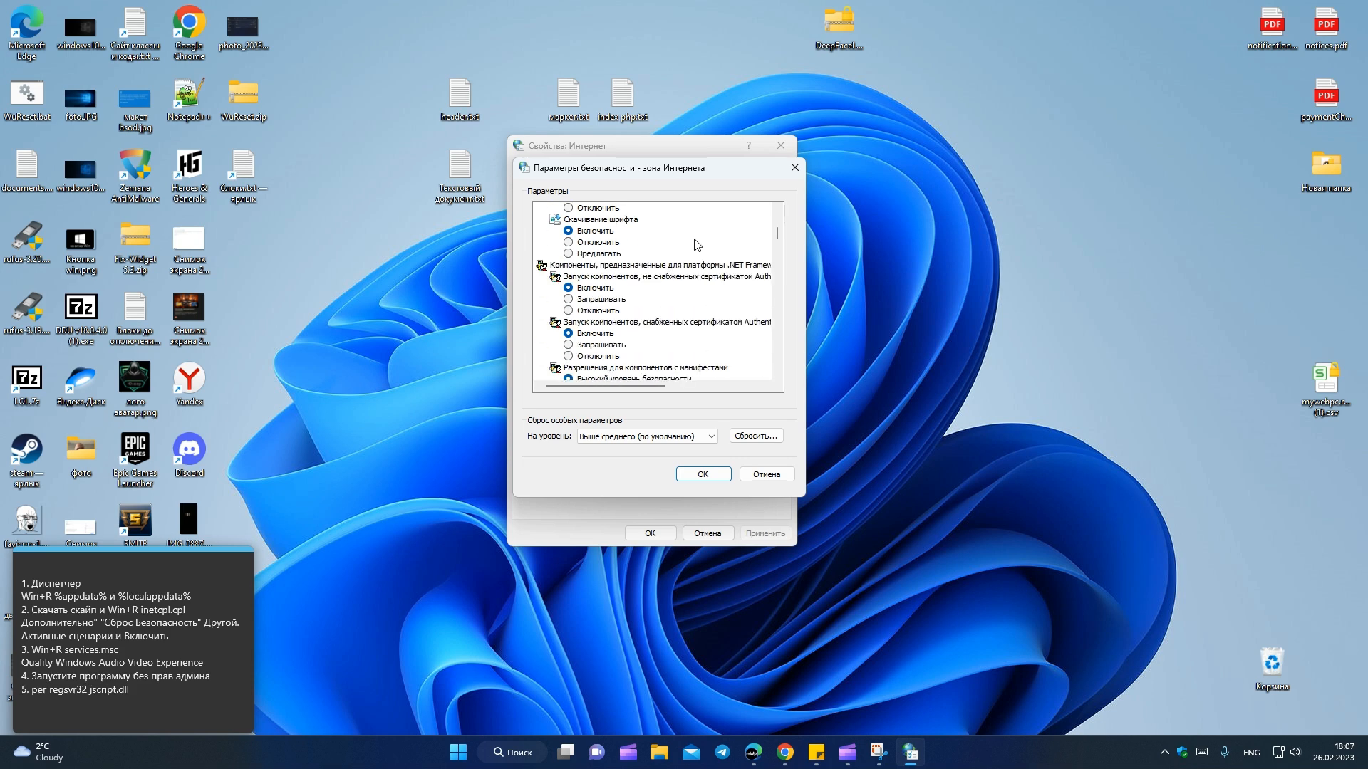
pyautogui.scroll(-3, 697, 244)
pyautogui.scroll(-2, 697, 245)
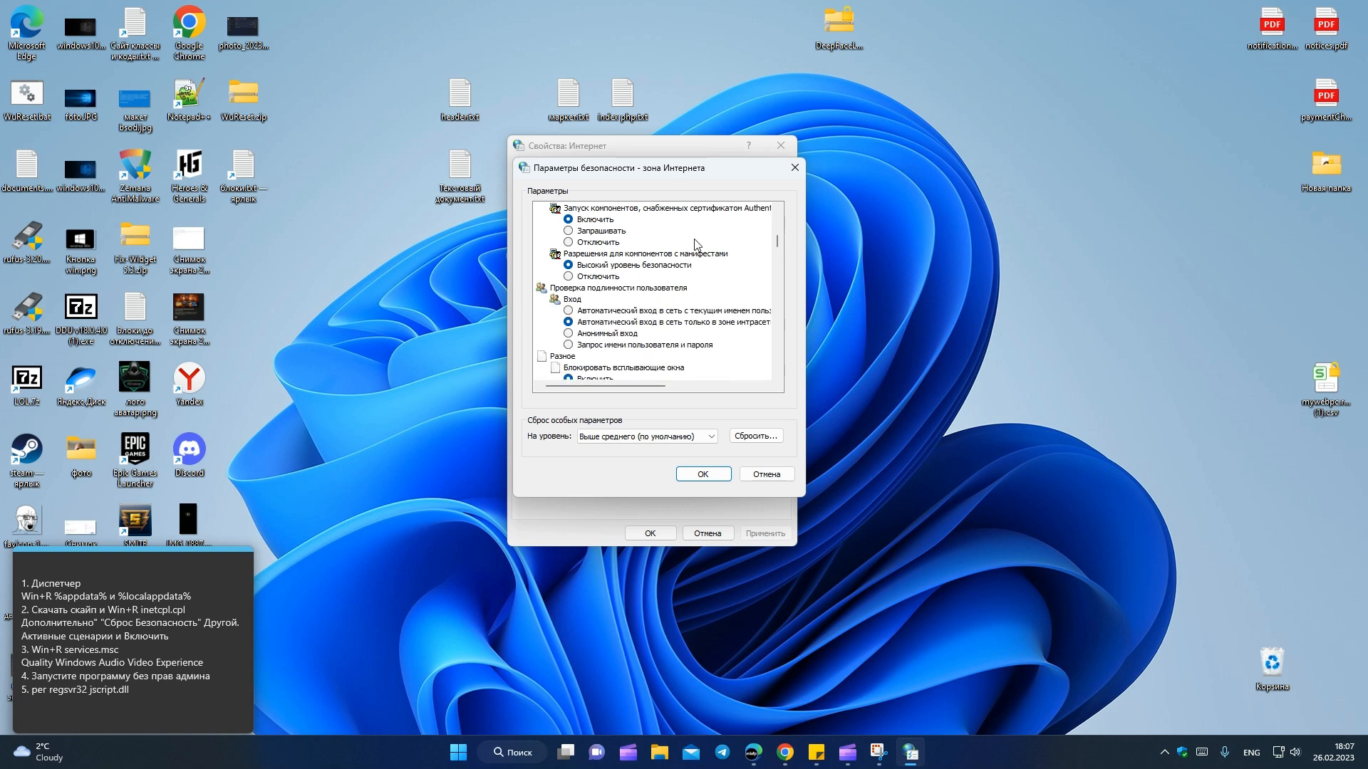
pyautogui.scroll(-3, 697, 245)
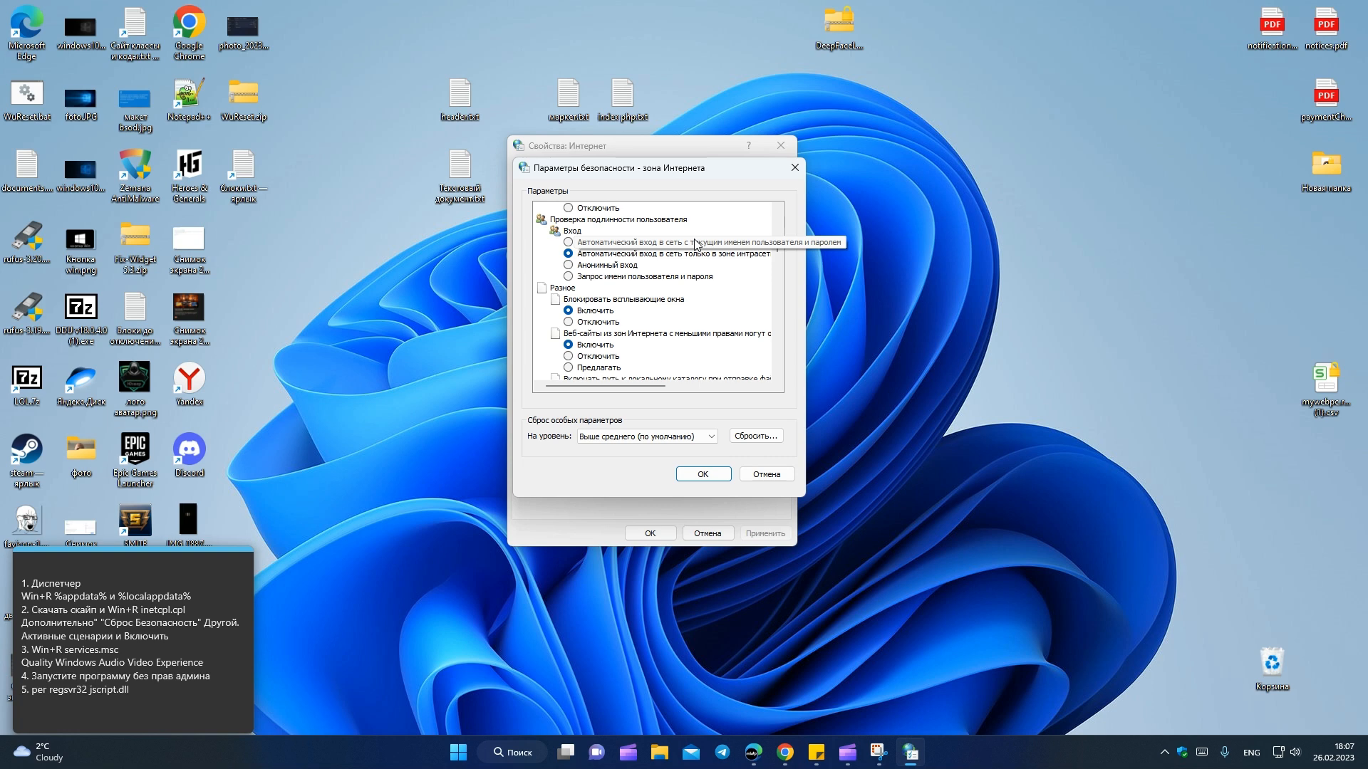
pyautogui.scroll(-1, 697, 244)
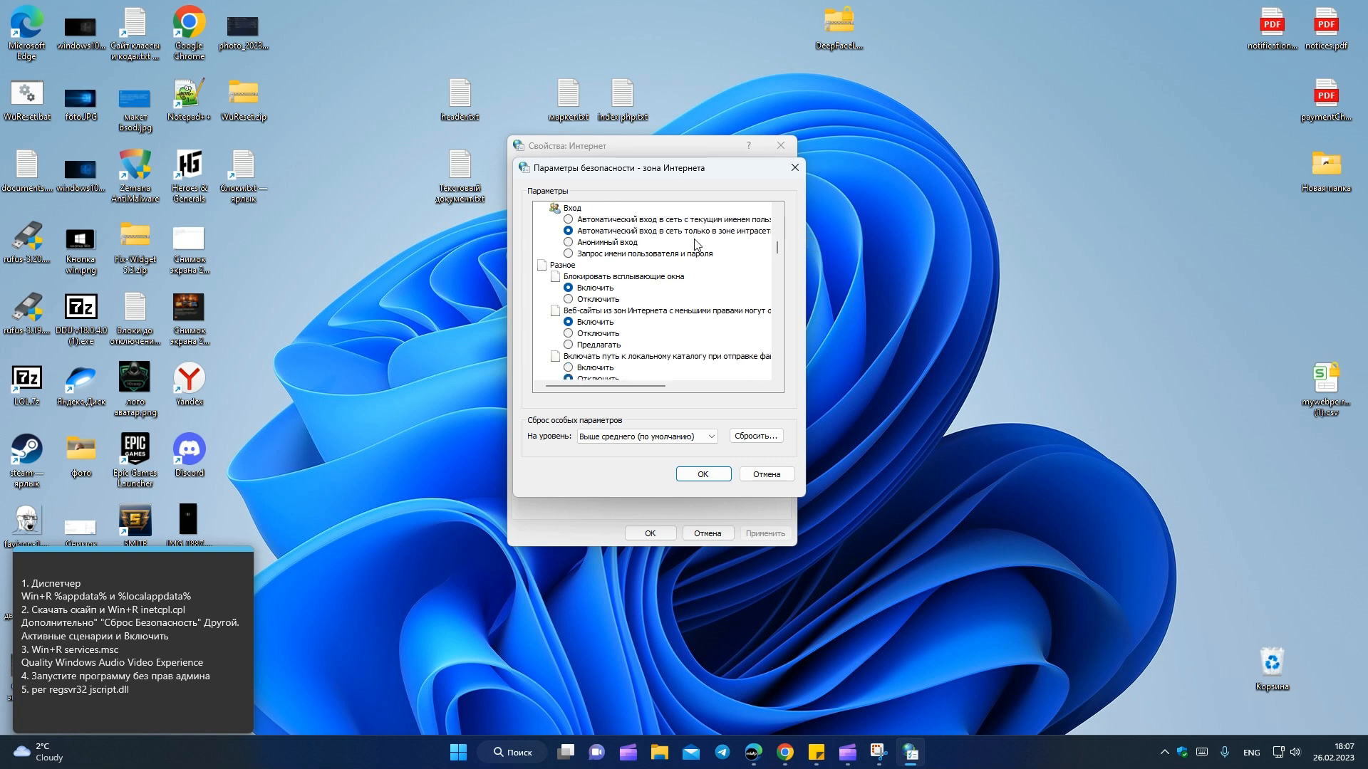
pyautogui.scroll(-5, 697, 245)
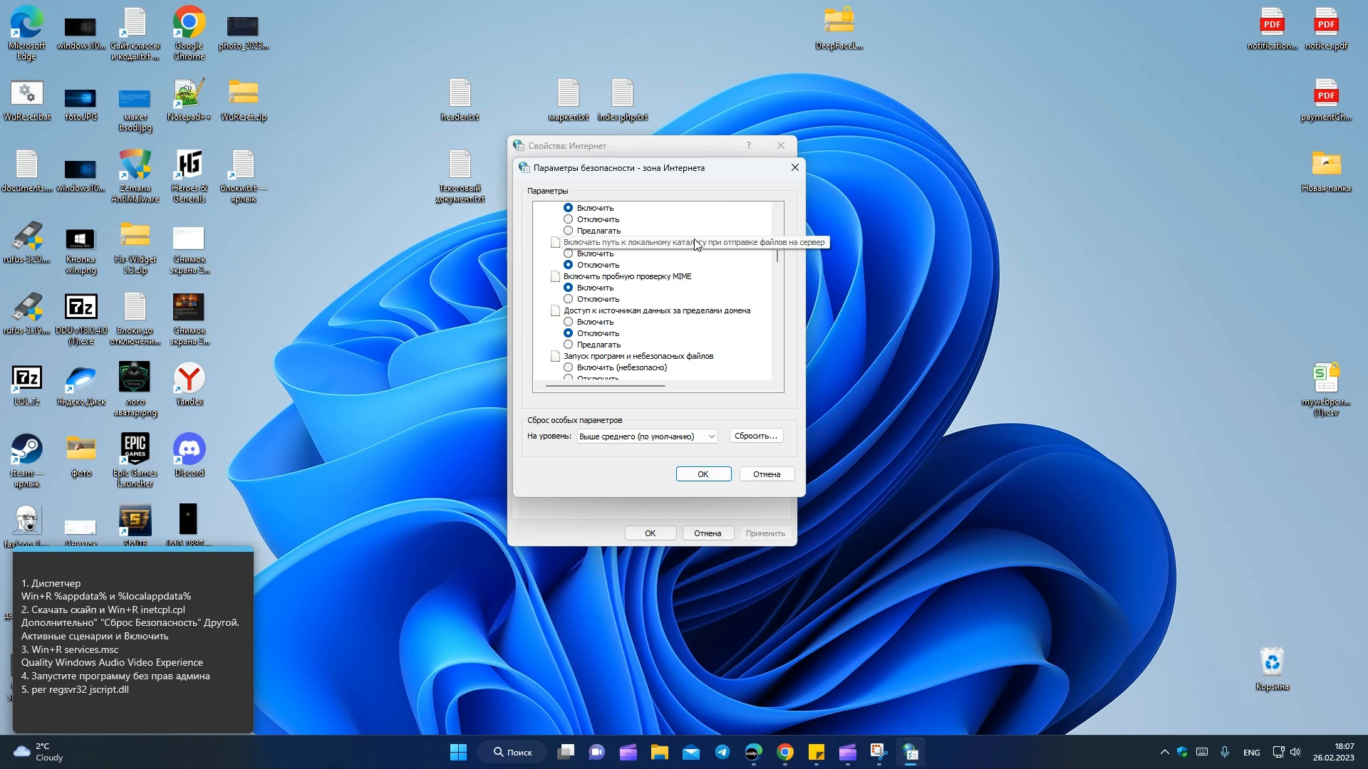
pyautogui.scroll(-4, 697, 245)
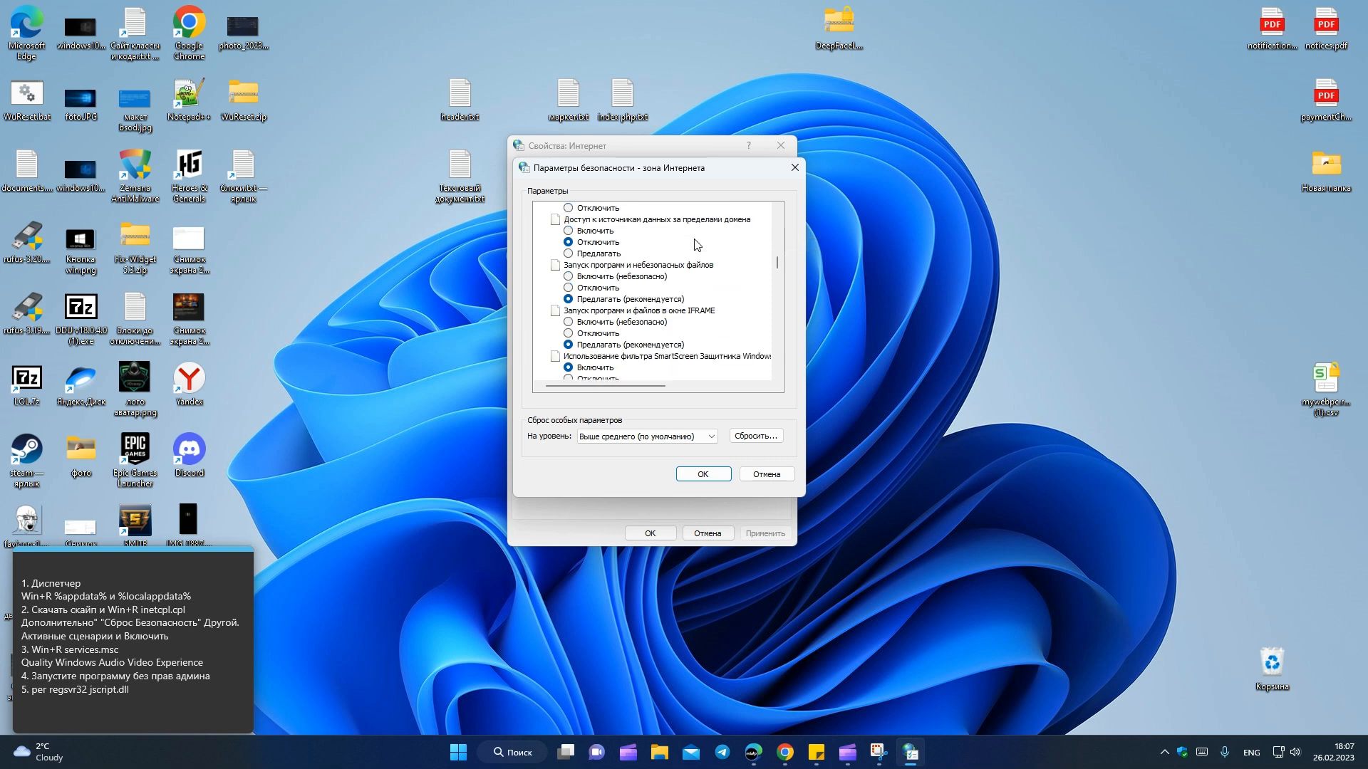
pyautogui.scroll(-8, 697, 244)
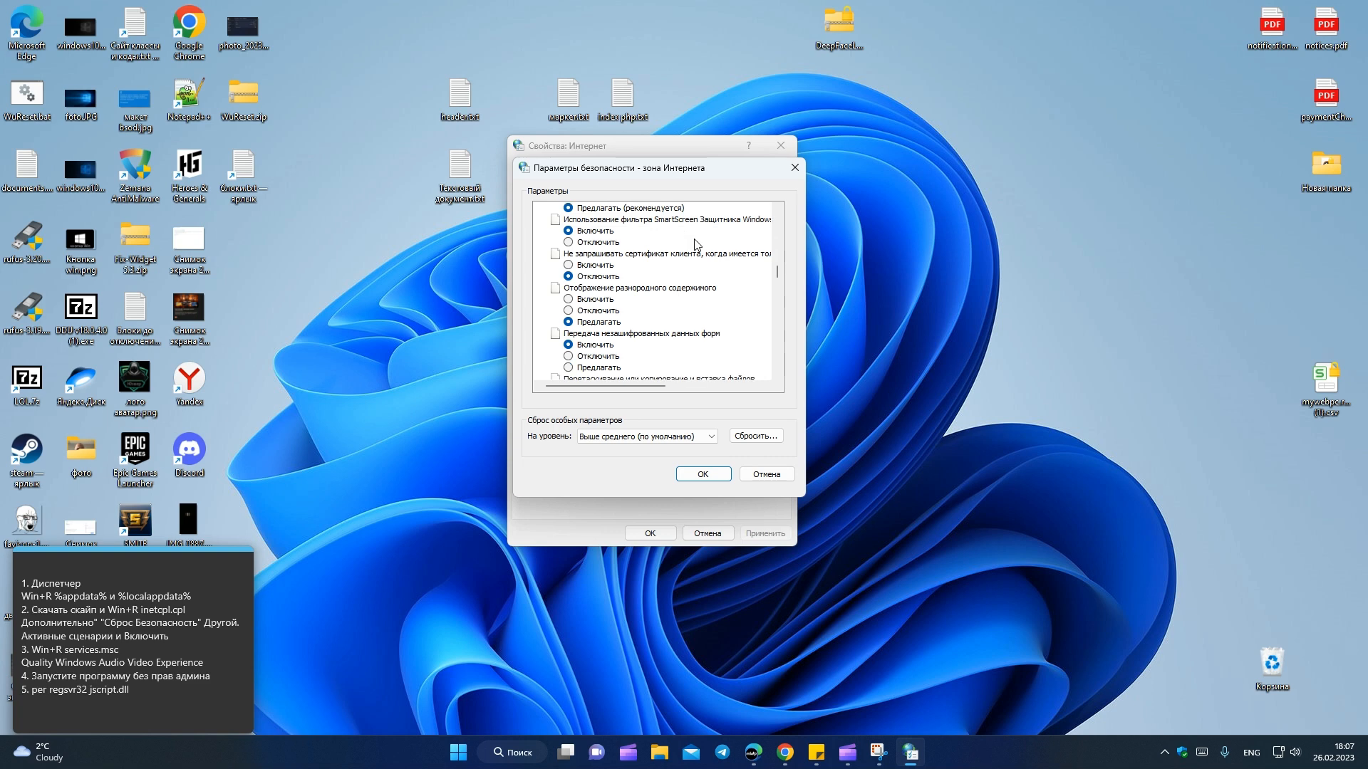
pyautogui.scroll(-8, 697, 245)
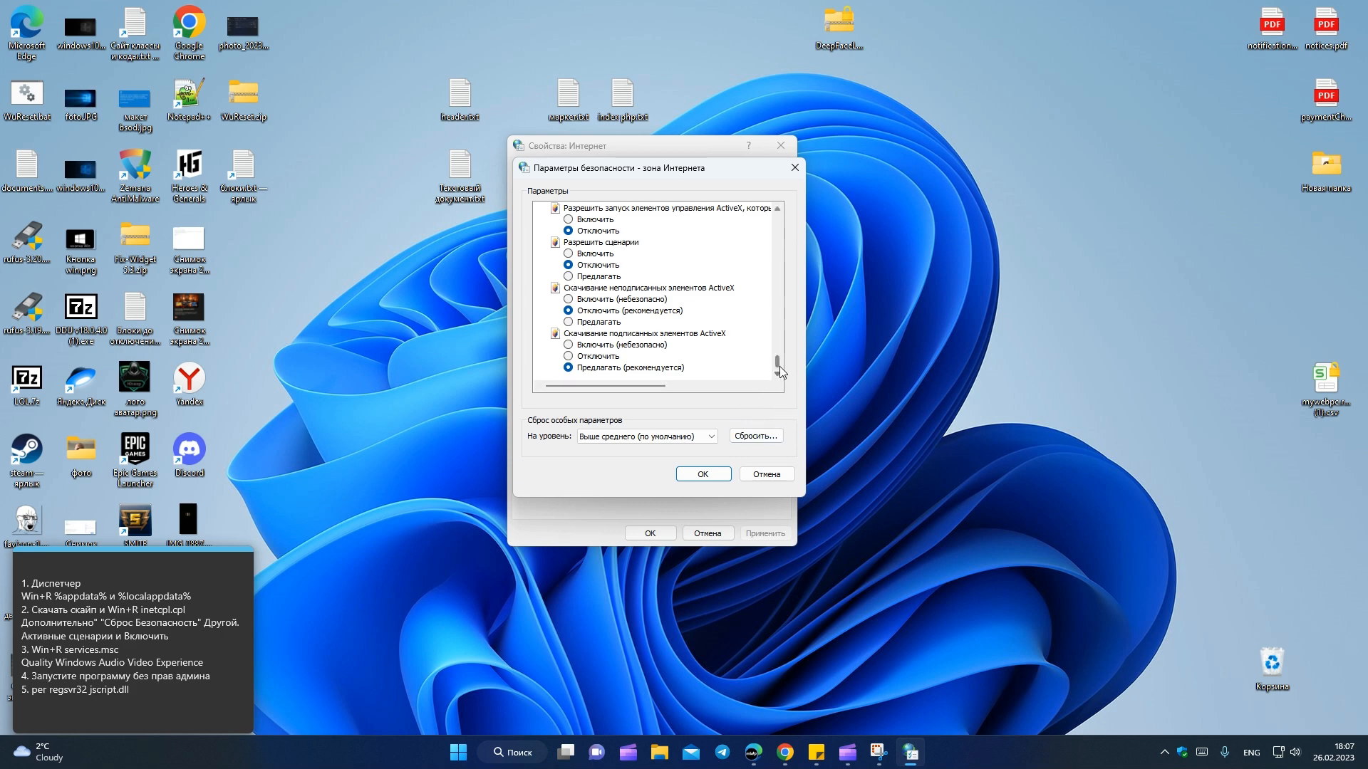
pyautogui.scroll(2, 779, 366)
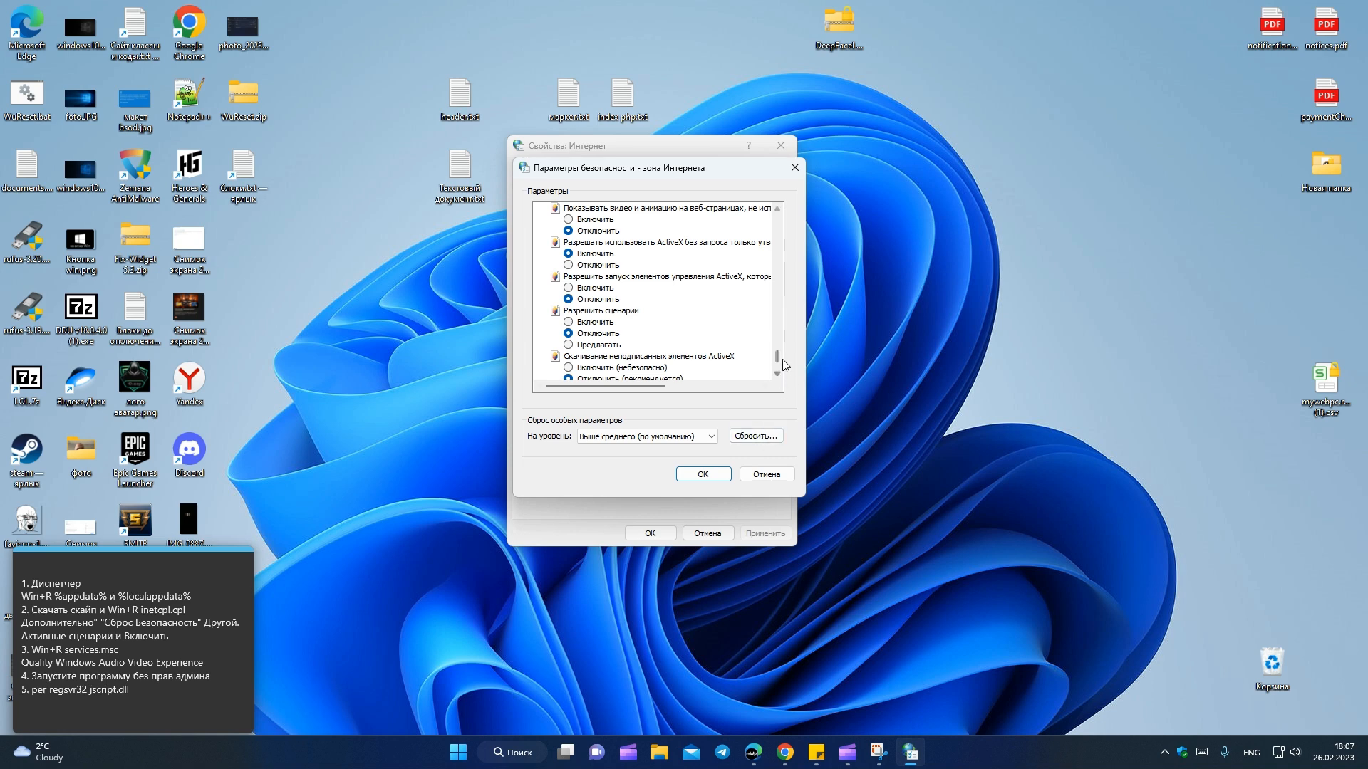
# Step: Return to the beginning of the Internet zone's security settings and search the component, sign-in and miscellaneous (Разное) sections for the active scripting option
pyautogui.moveTo(776, 357); pyautogui.dragTo(777, 235)
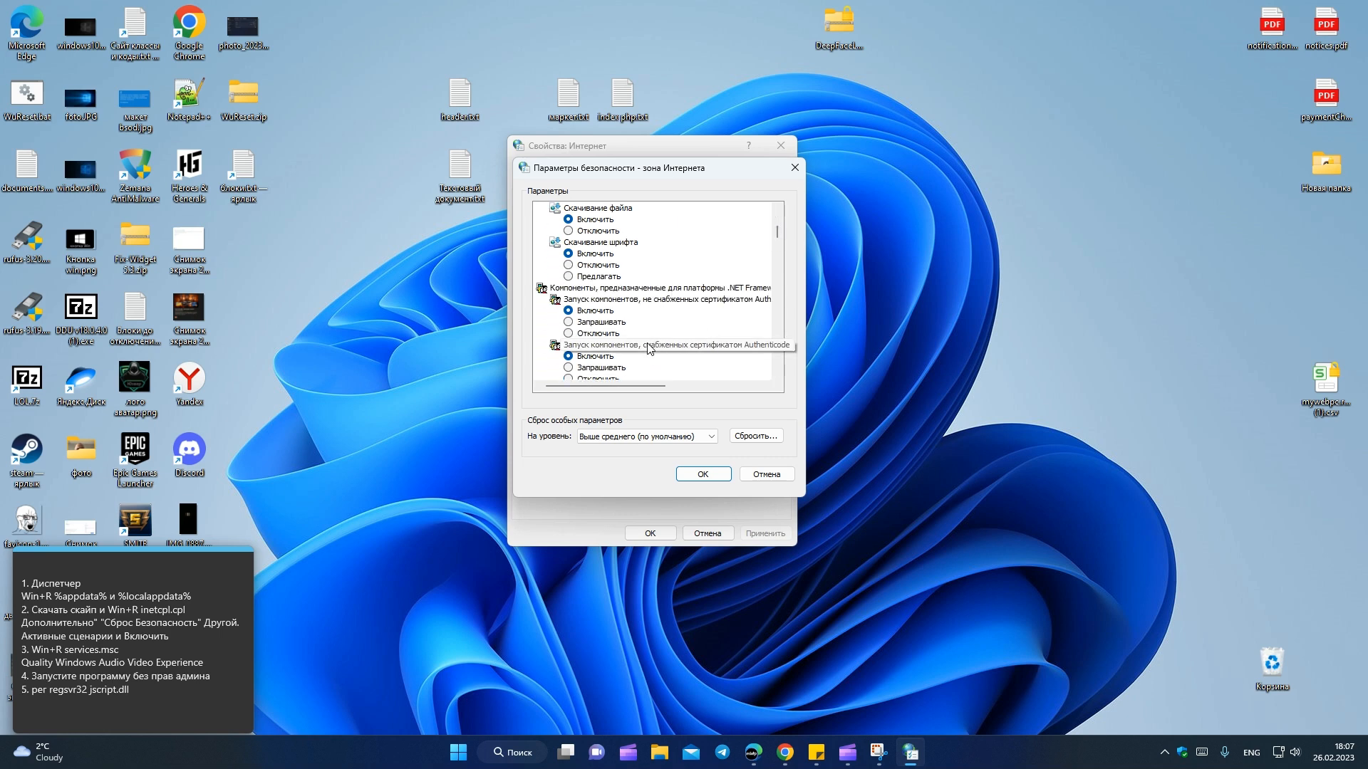
pyautogui.click(595, 346)
pyautogui.scroll(-1, 606, 356)
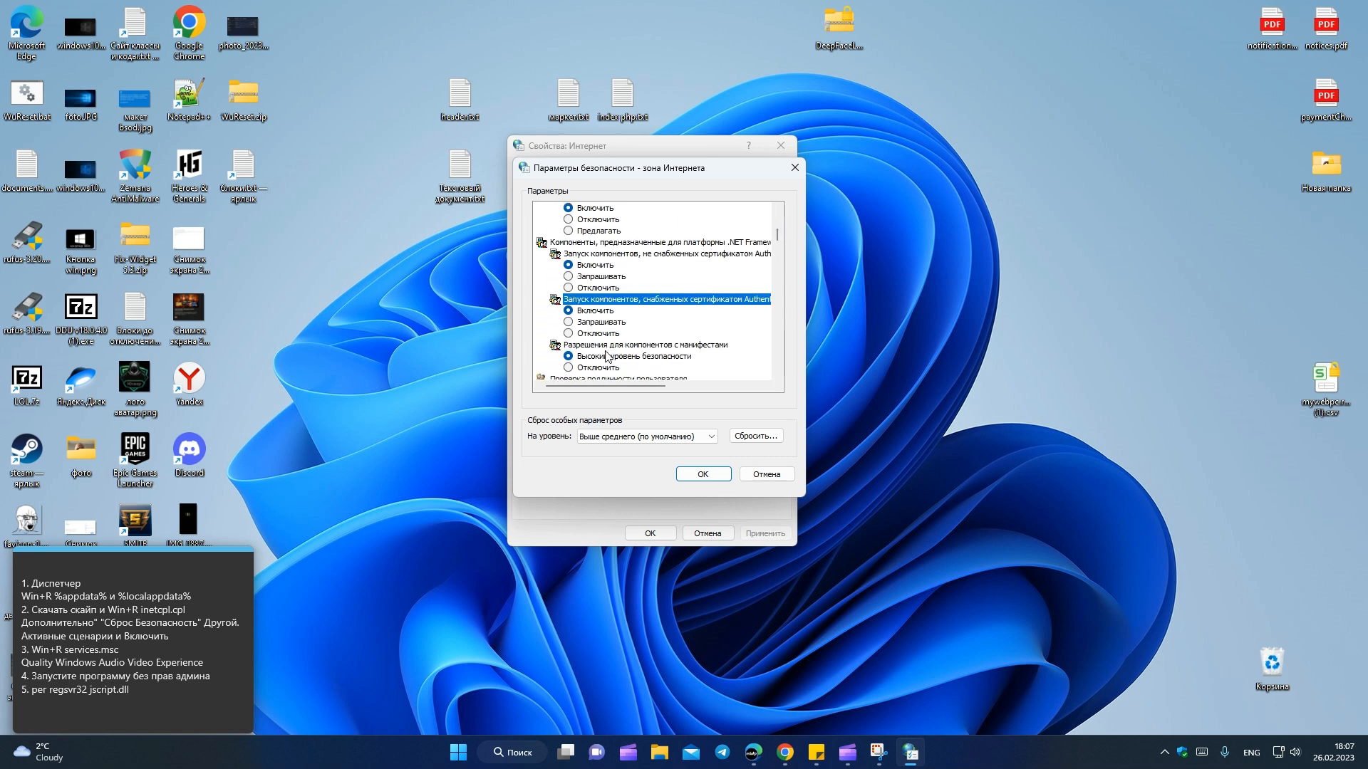
pyautogui.scroll(-2, 607, 356)
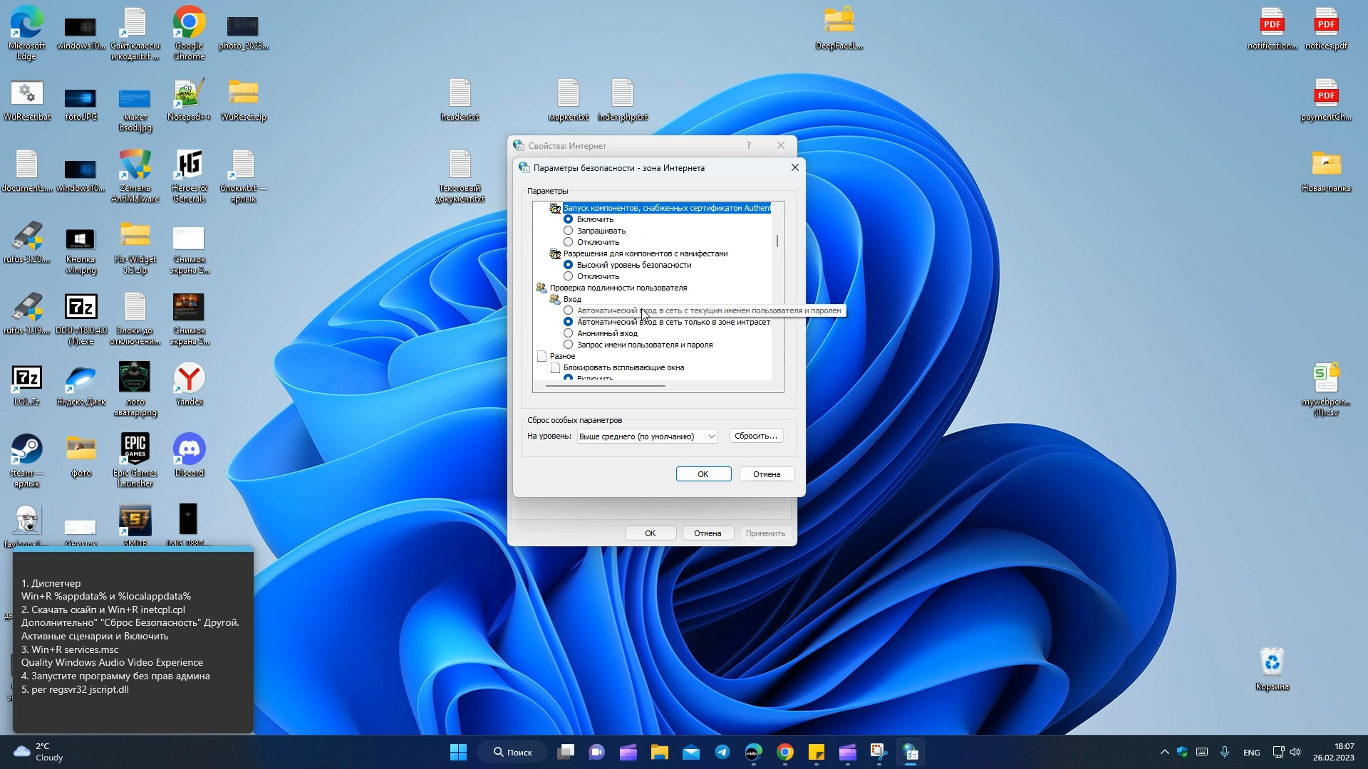
pyautogui.scroll(-3, 643, 314)
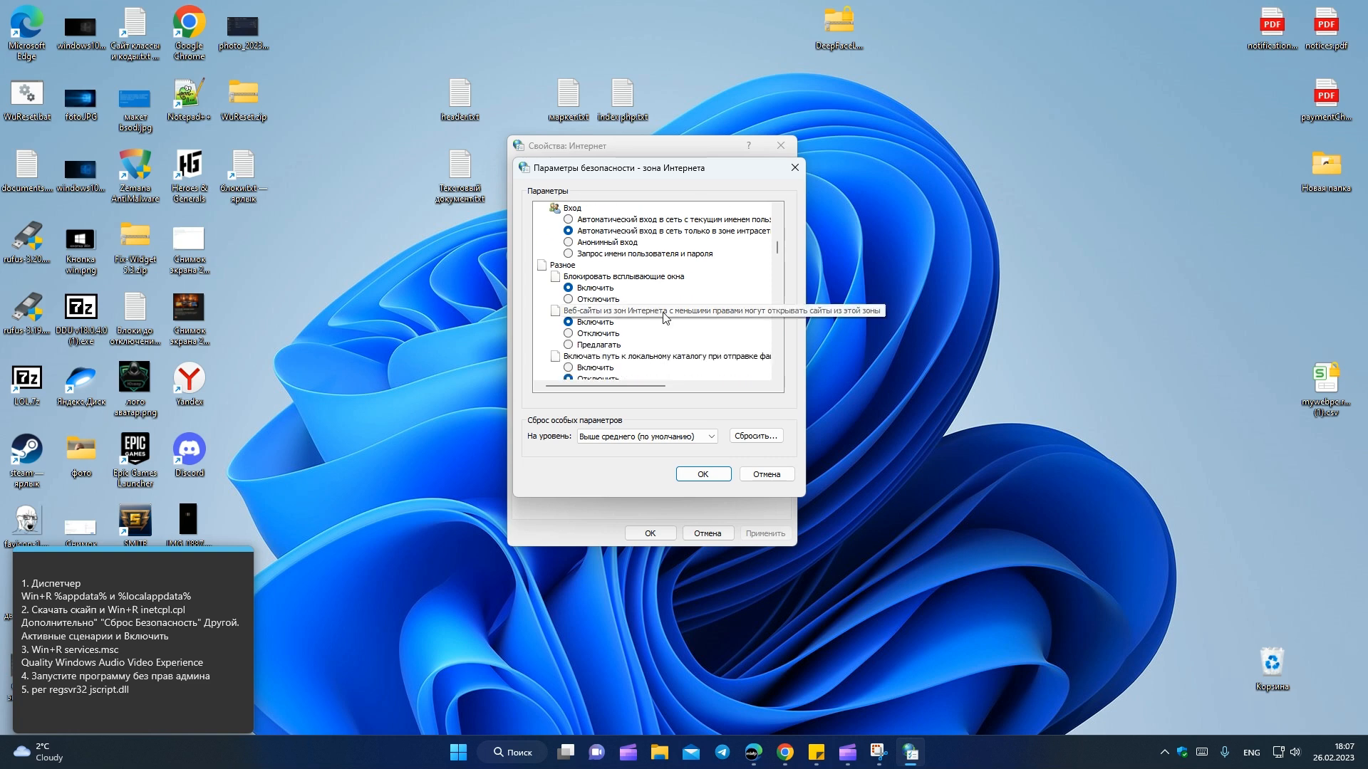
pyautogui.scroll(-1, 664, 317)
pyautogui.scroll(-2, 675, 329)
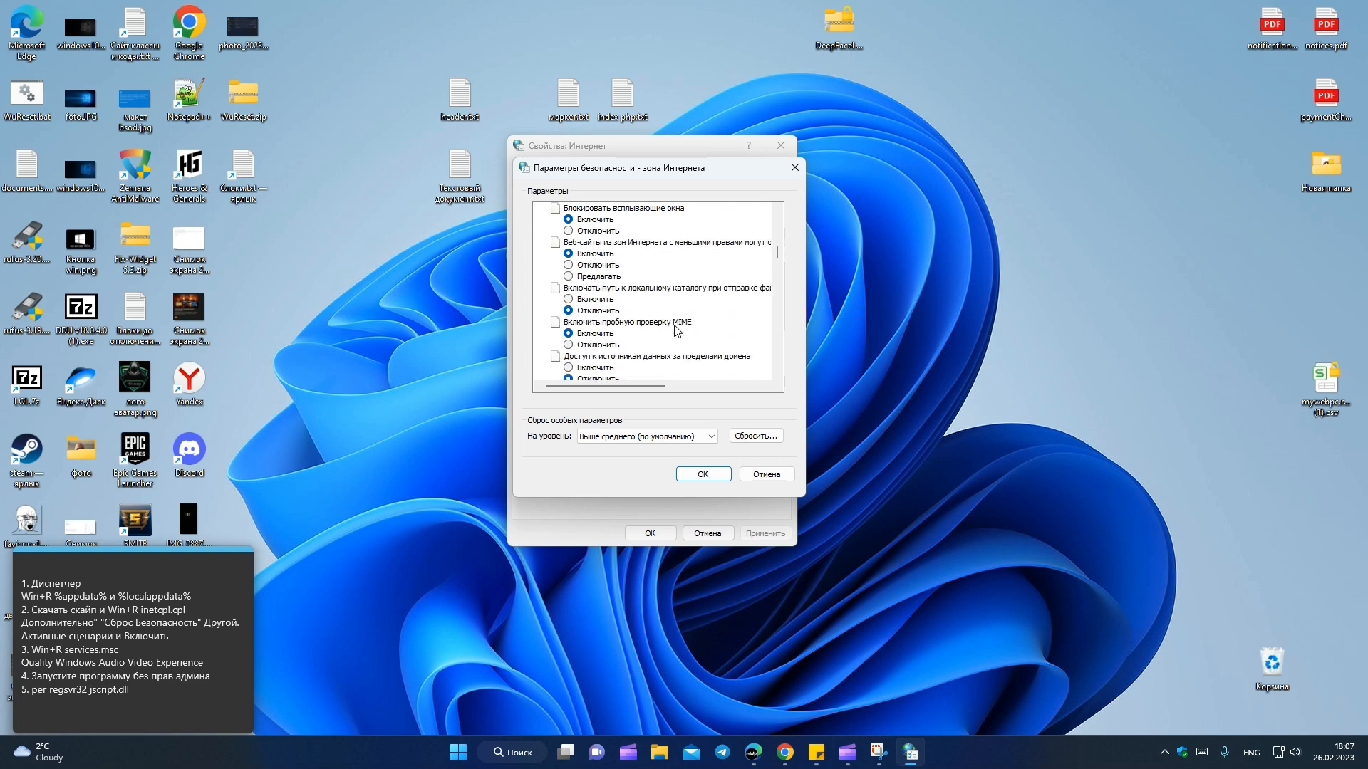
pyautogui.scroll(-3, 676, 330)
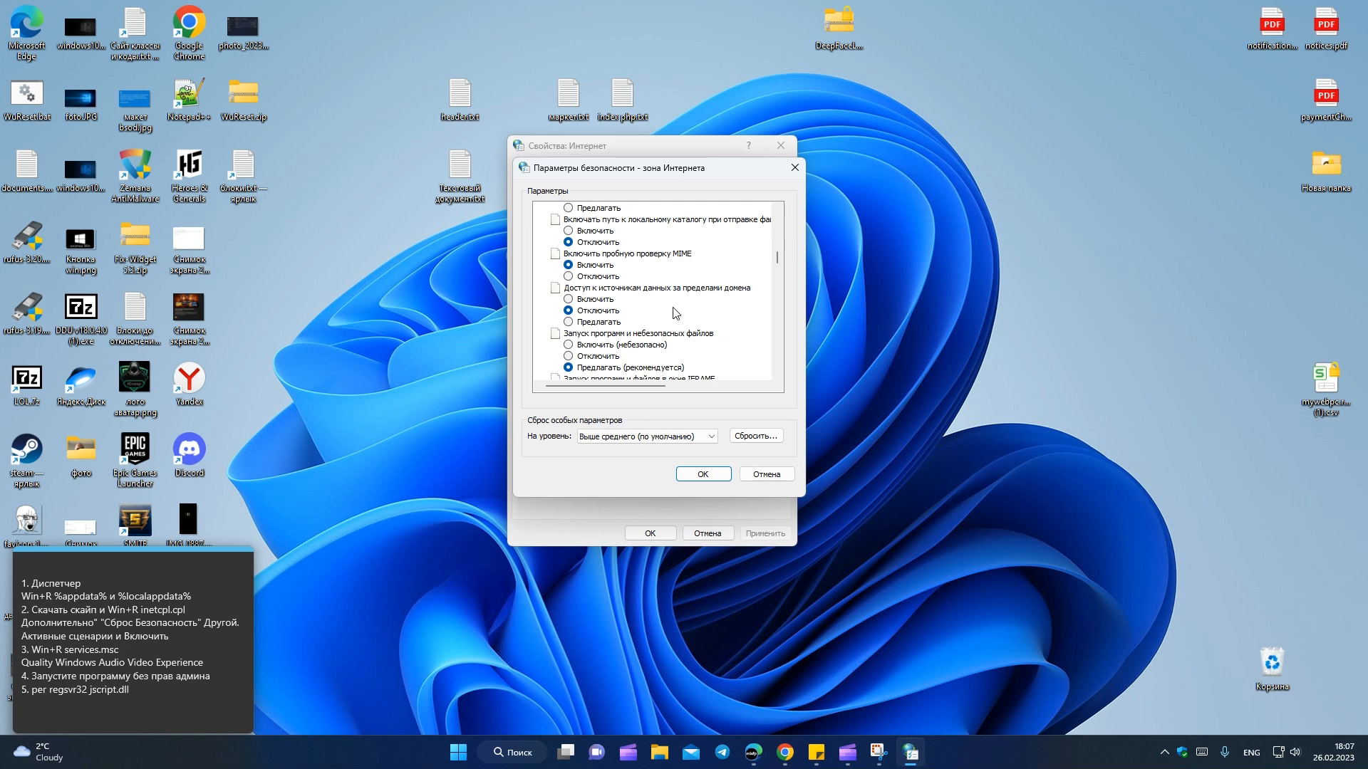
pyautogui.scroll(-3, 673, 300)
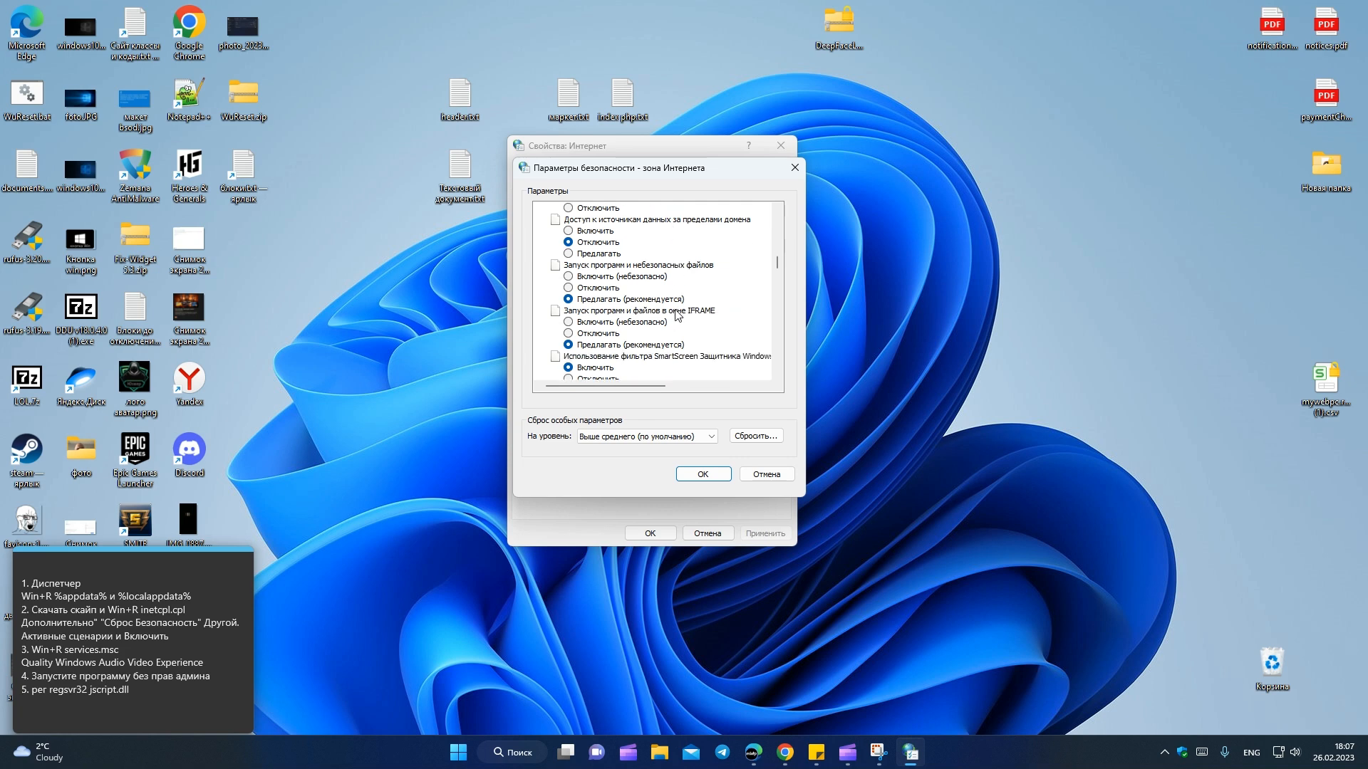
pyautogui.scroll(-5, 677, 316)
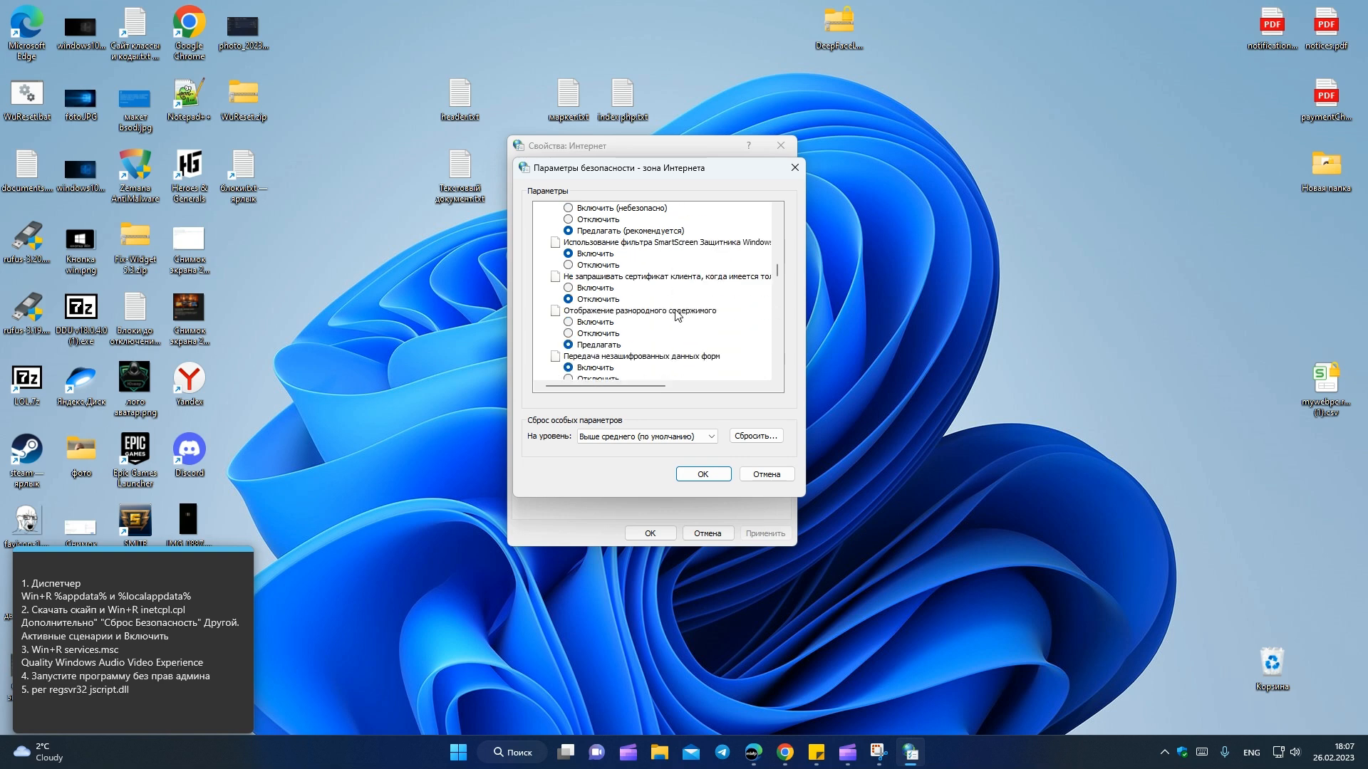
pyautogui.scroll(-2, 677, 315)
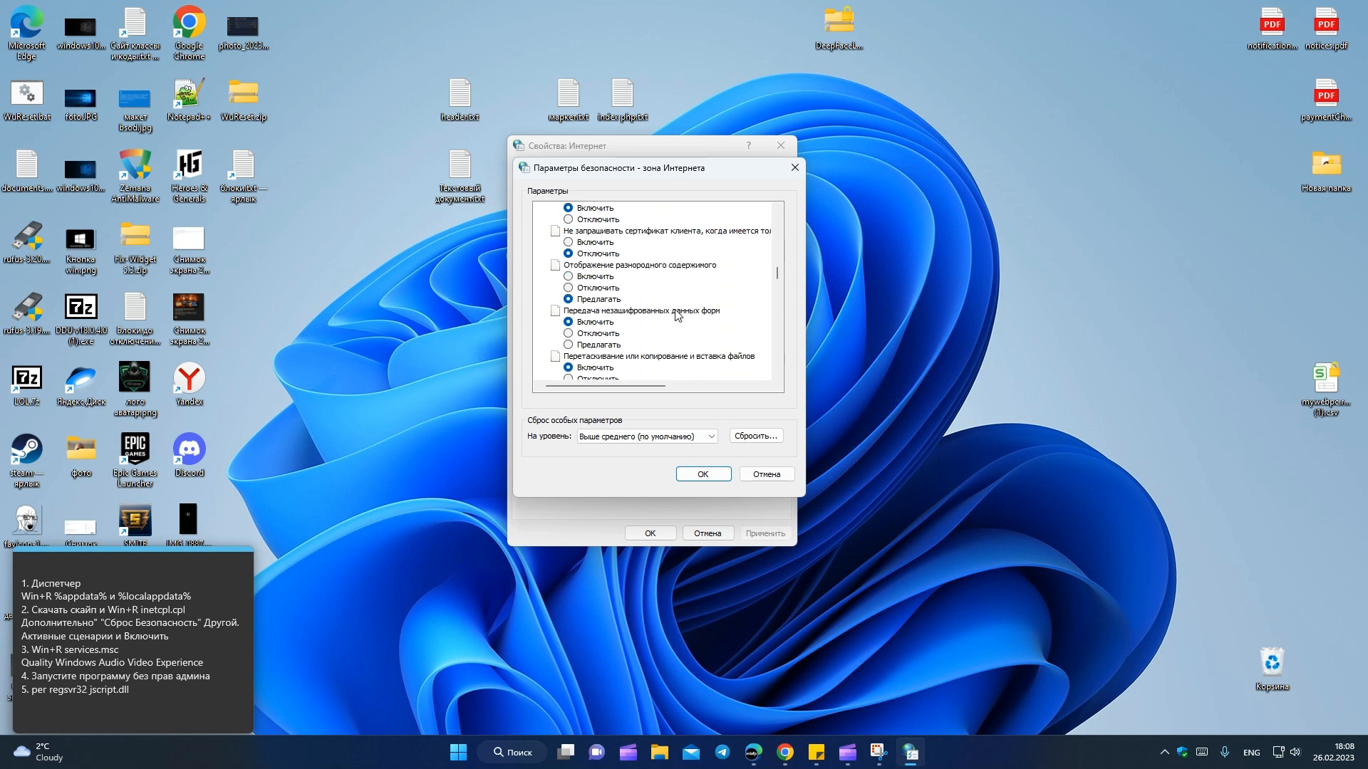
pyautogui.scroll(-2, 676, 316)
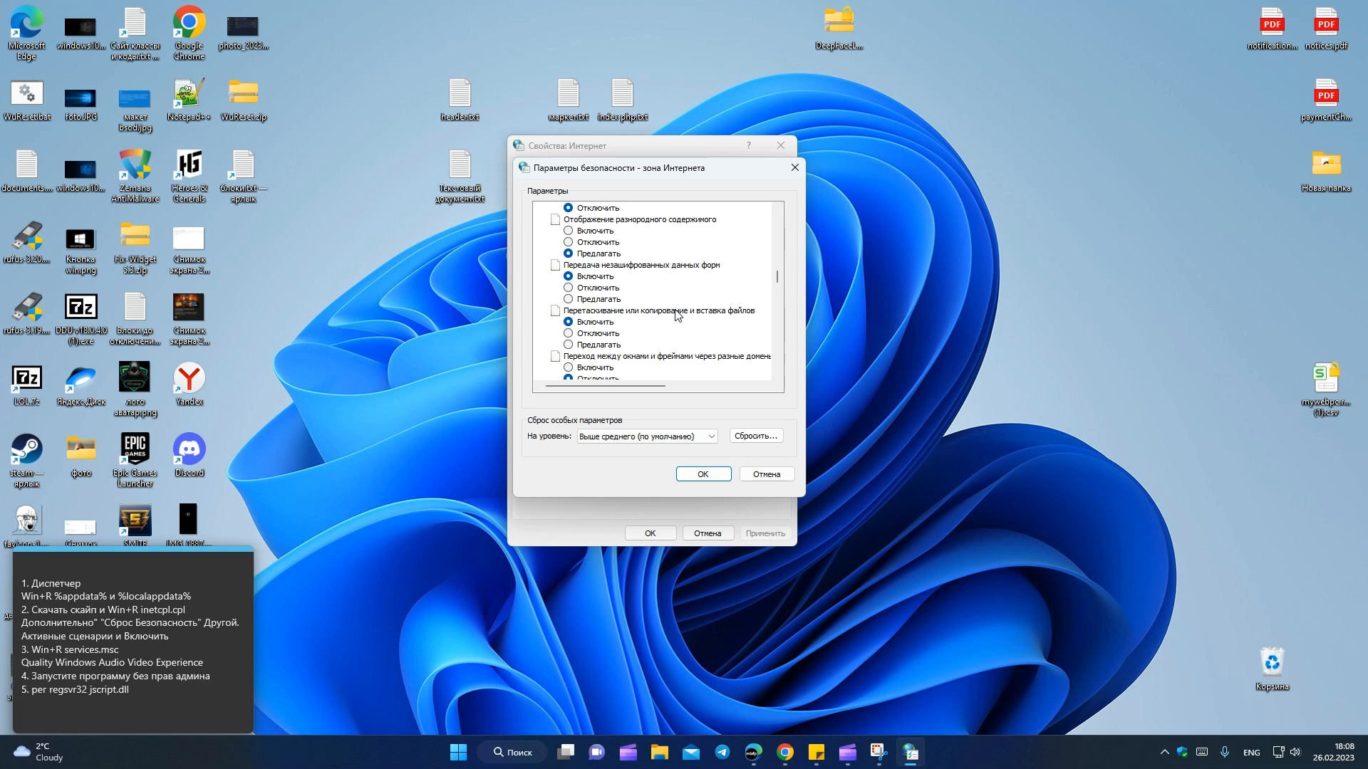
pyautogui.scroll(-8, 677, 316)
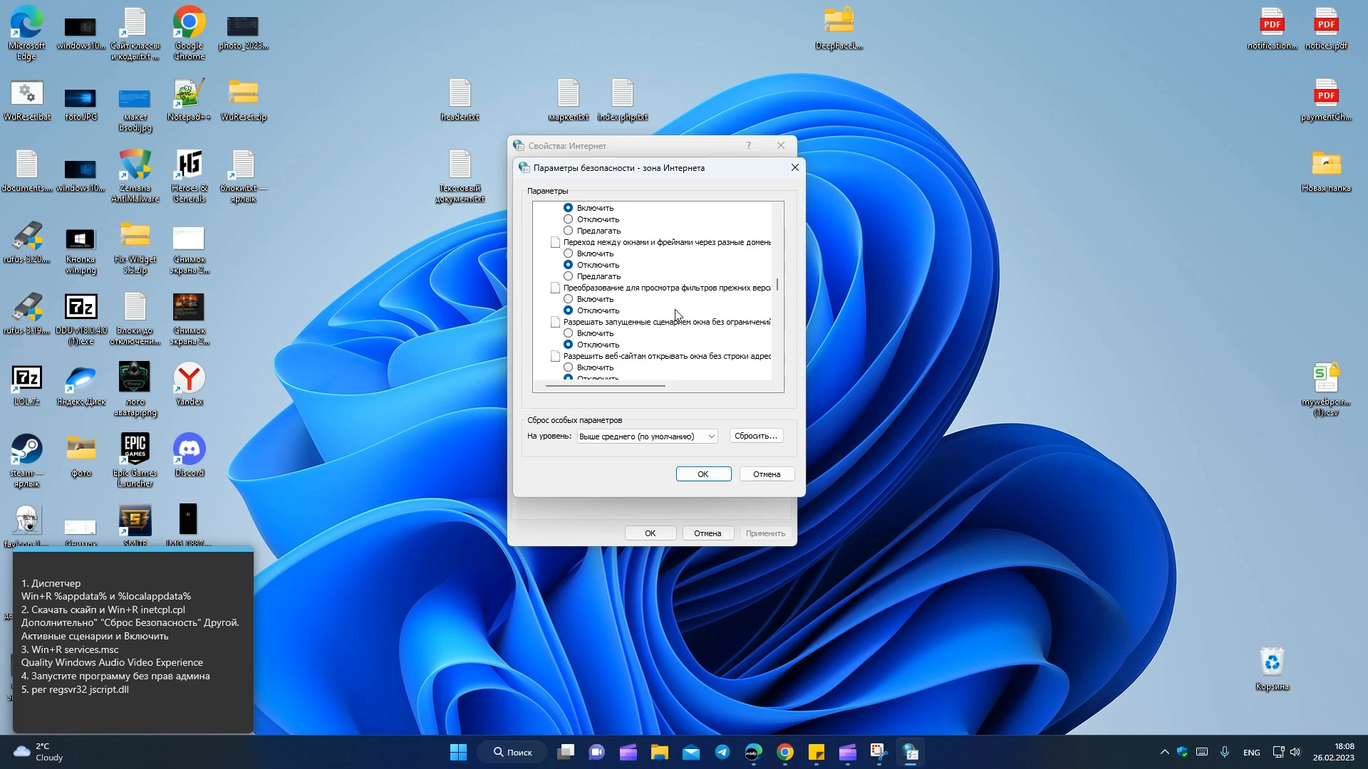
pyautogui.scroll(-5, 676, 315)
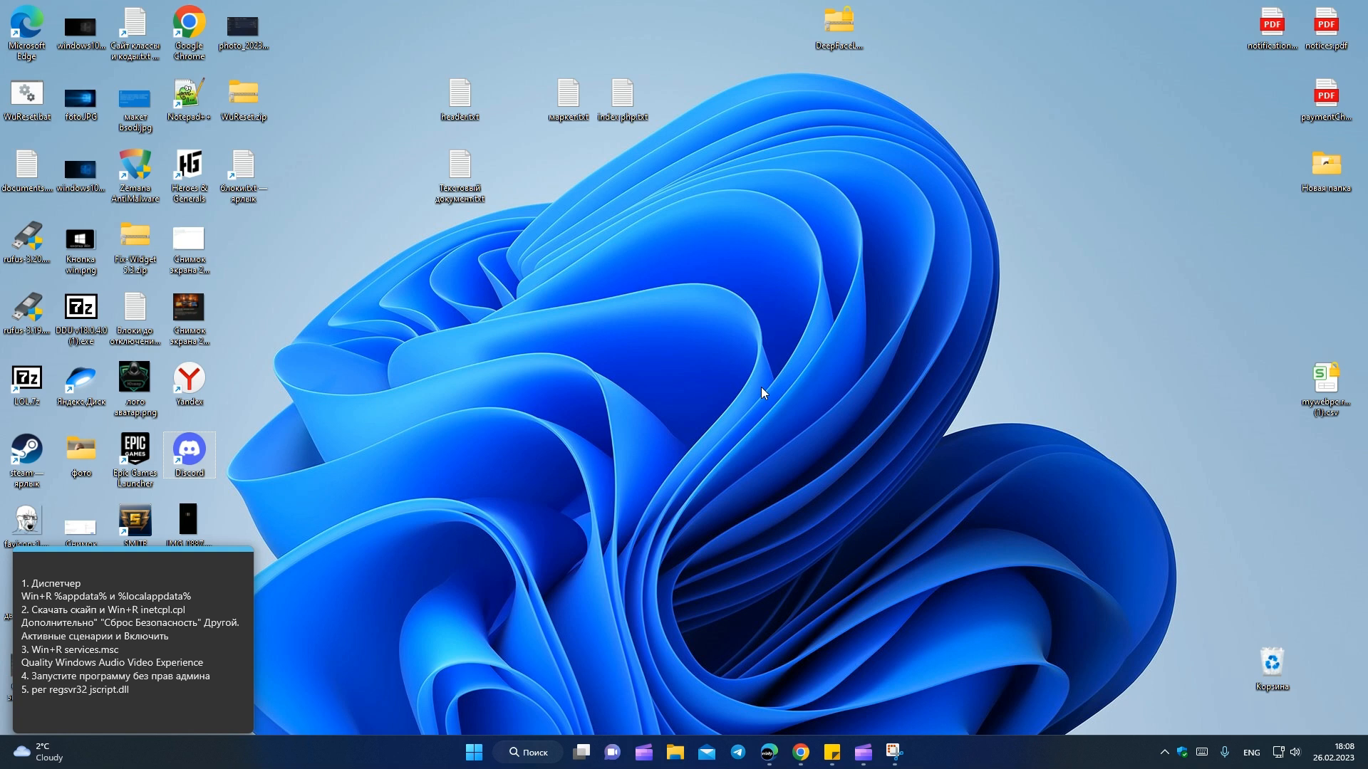
# Step: Open the Windows Services console by running services.msc
pyautogui.press('super+r')
pyautogui.moveTo(221, 589); pyautogui.dragTo(684, 353)
pyautogui.write('s')
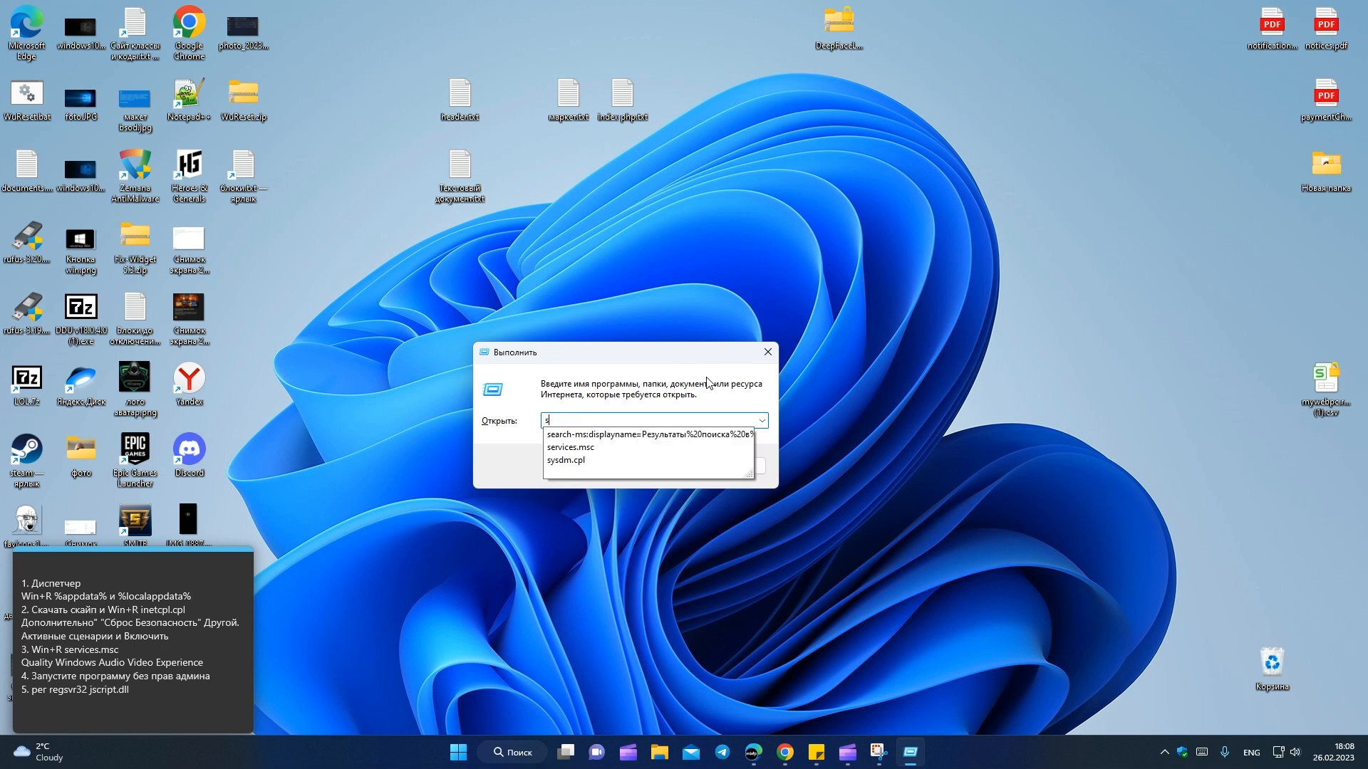
pyautogui.press('Down')
pyautogui.press('Down')
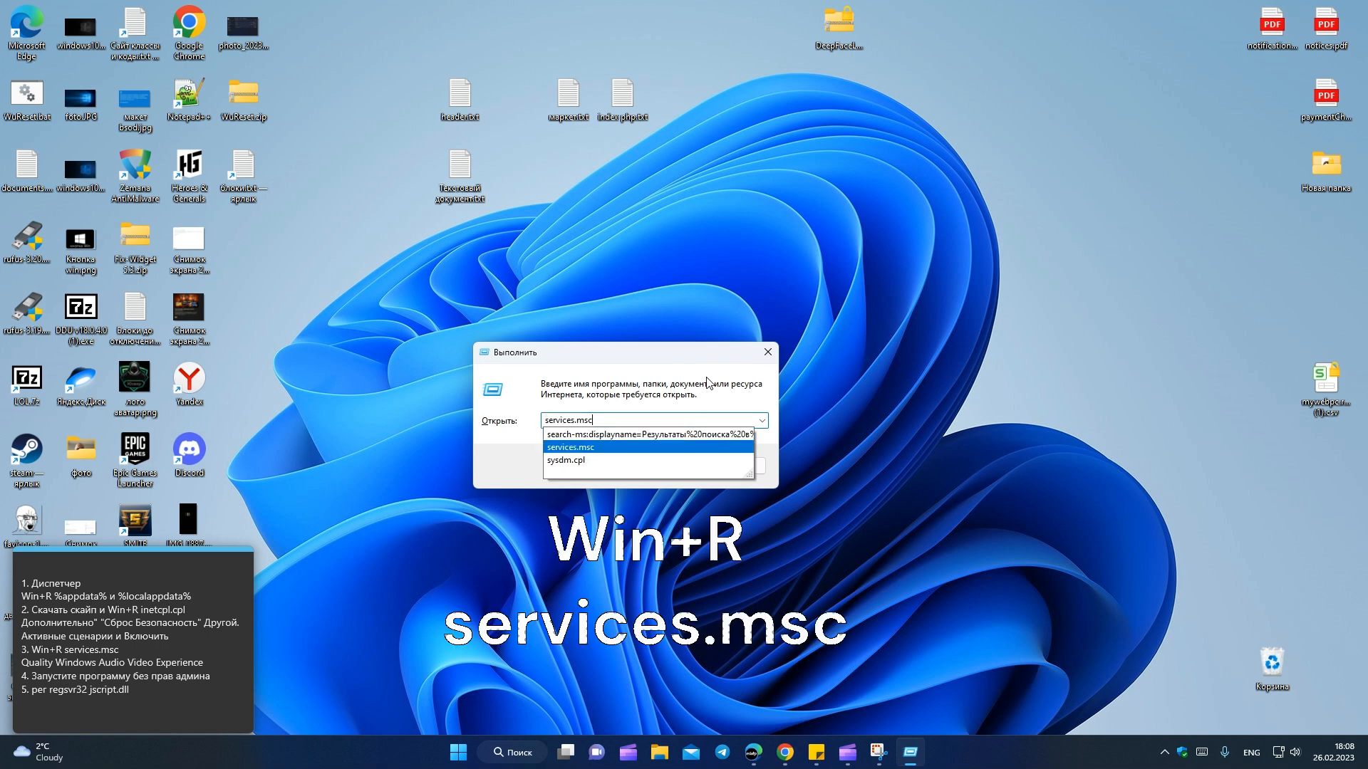
pyautogui.click(581, 448)
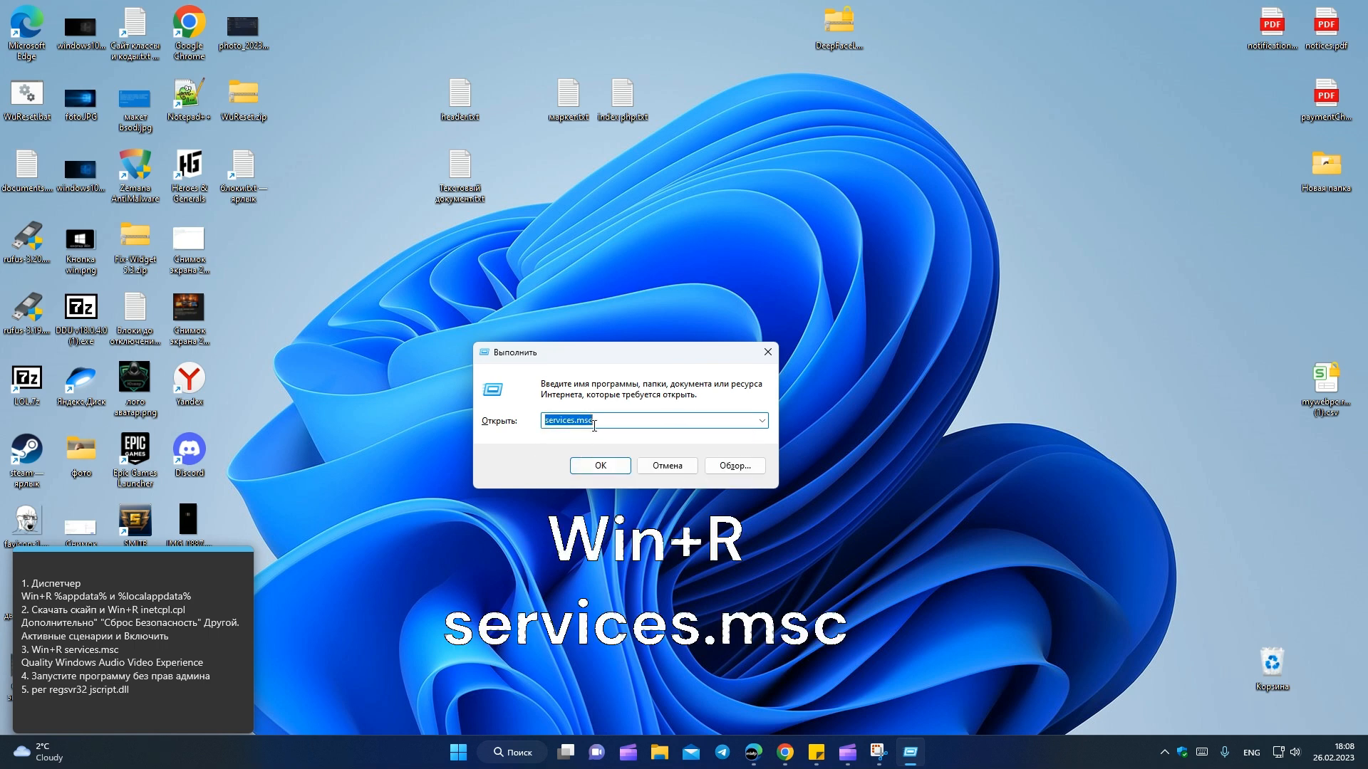
pyautogui.click(623, 425)
pyautogui.click(609, 463)
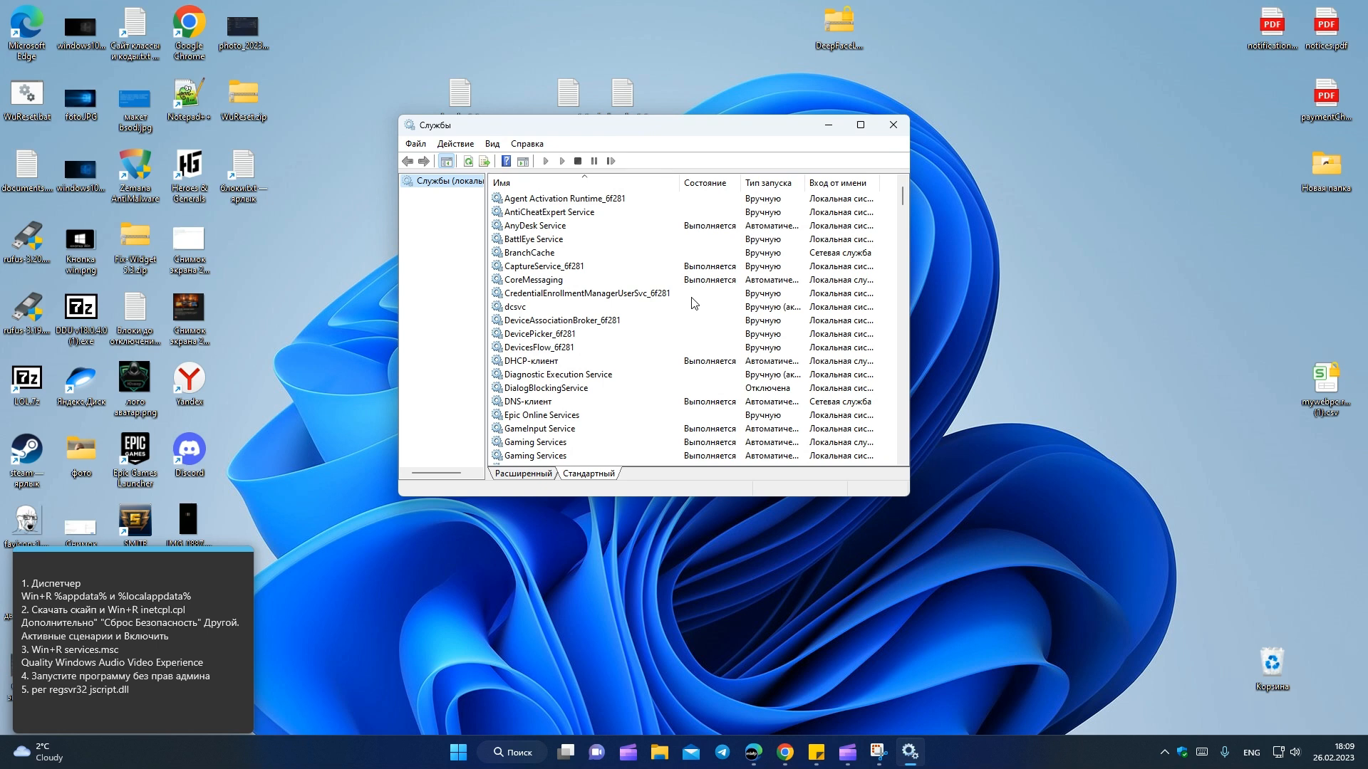
# Step: Find the Quality Windows Audio Video Experience service in the list and open its properties
pyautogui.scroll(-4, 628, 314)
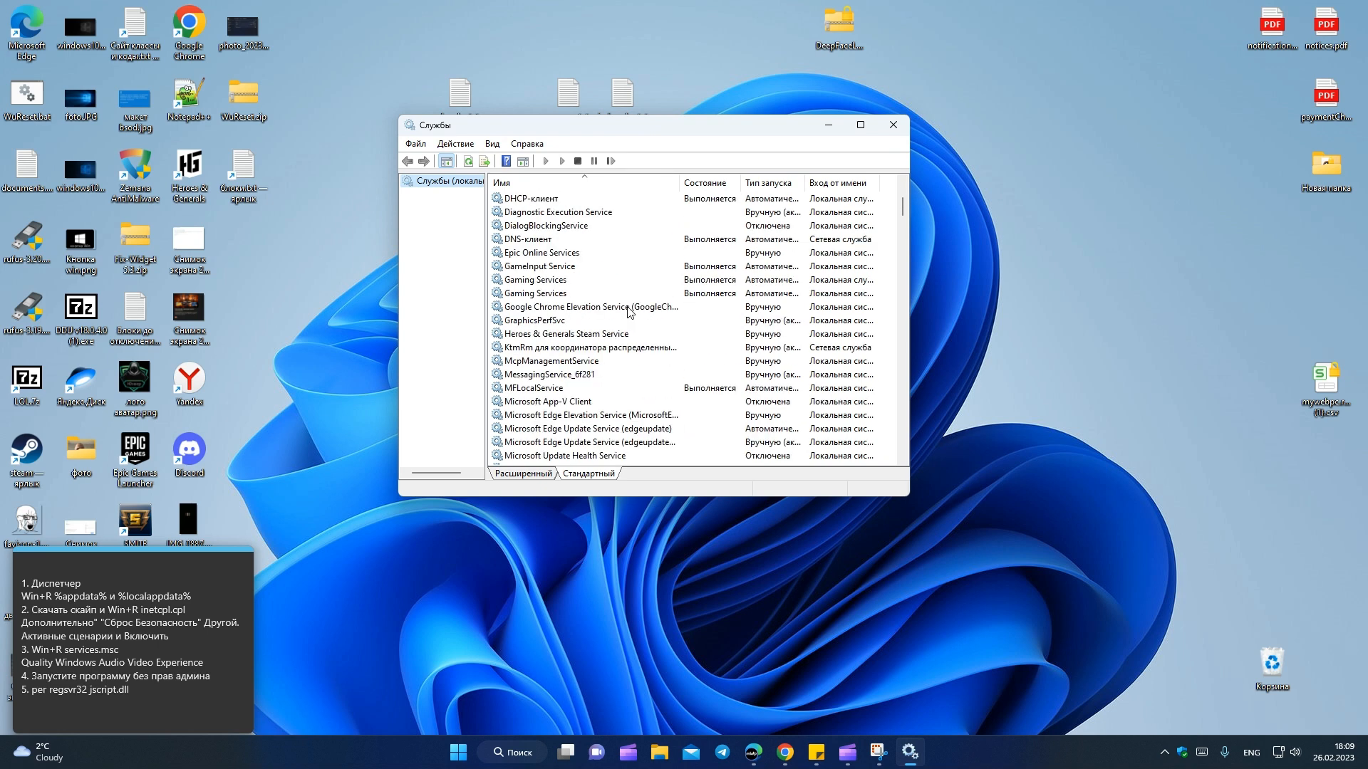
pyautogui.scroll(4, 625, 308)
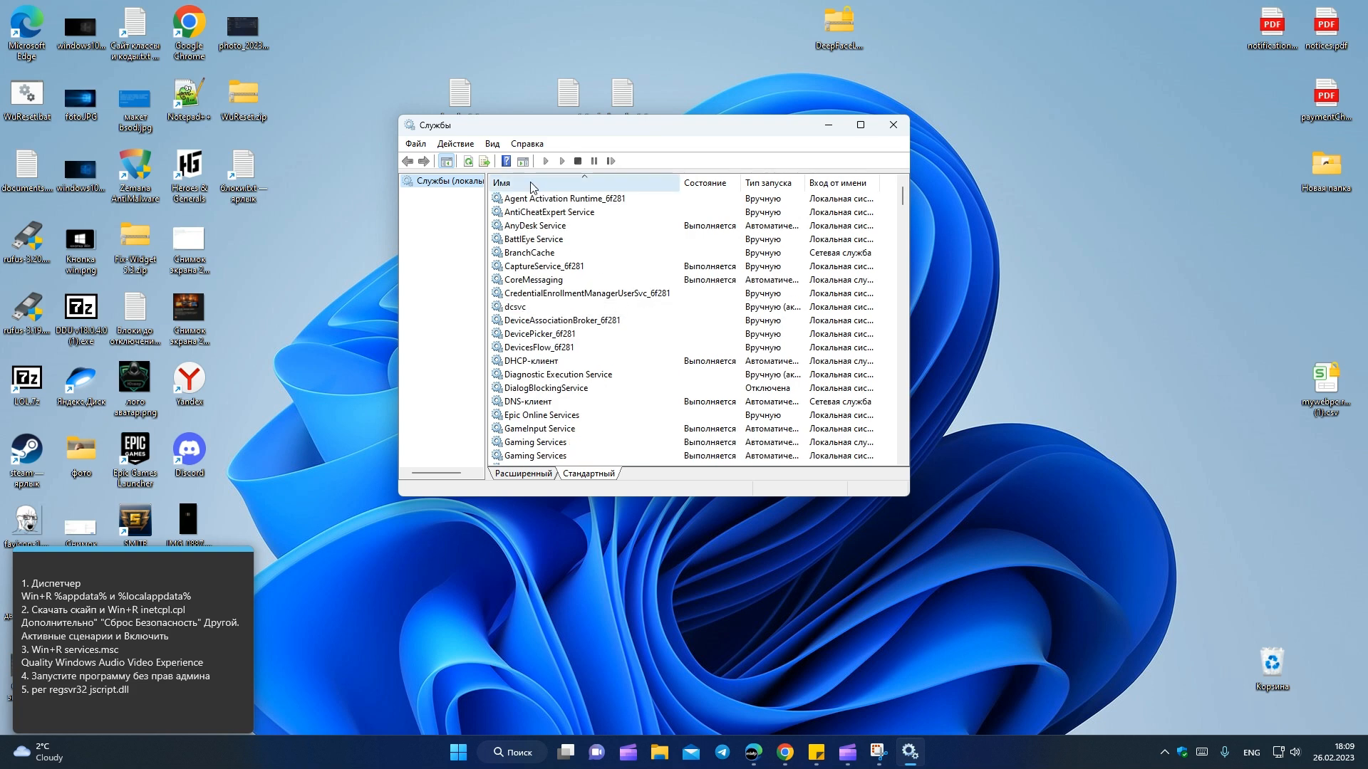
pyautogui.scroll(-10, 566, 206)
pyautogui.scroll(10, 566, 206)
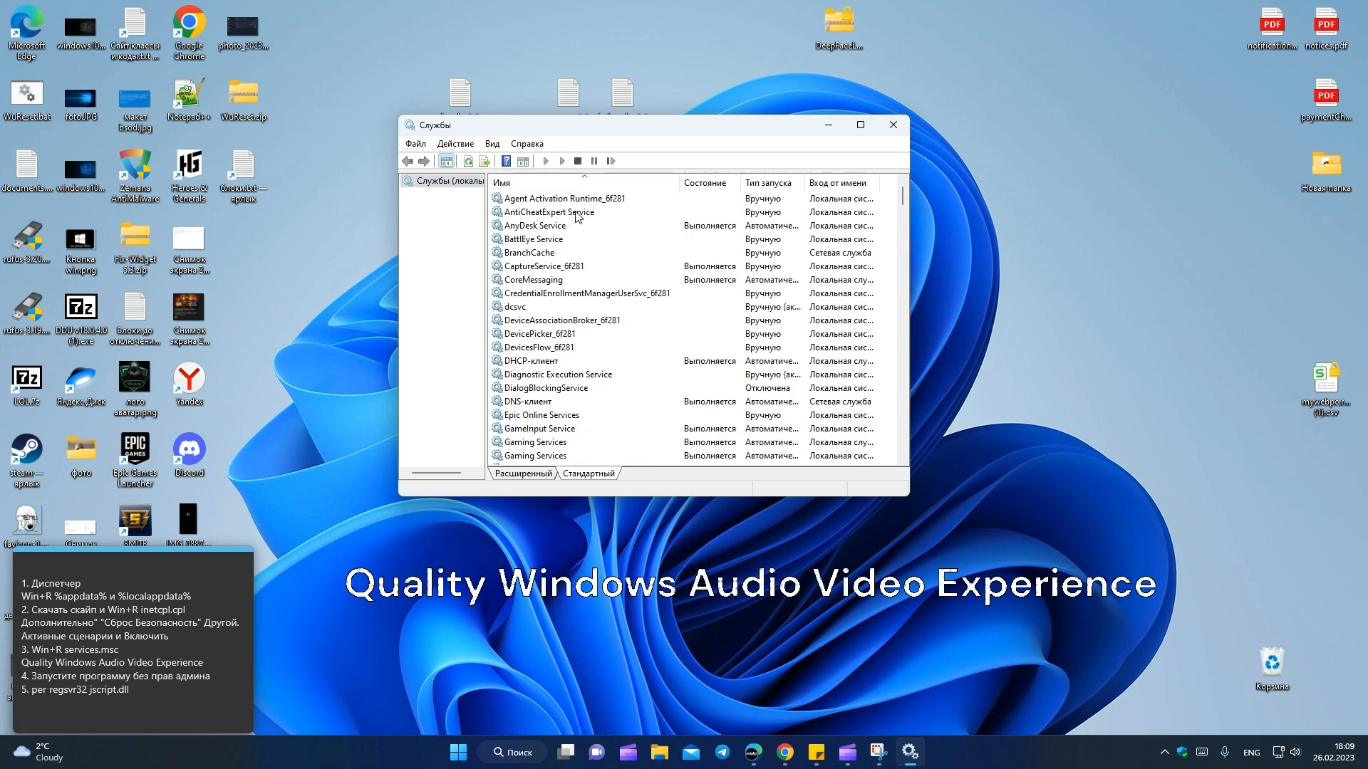
pyautogui.scroll(-5, 610, 327)
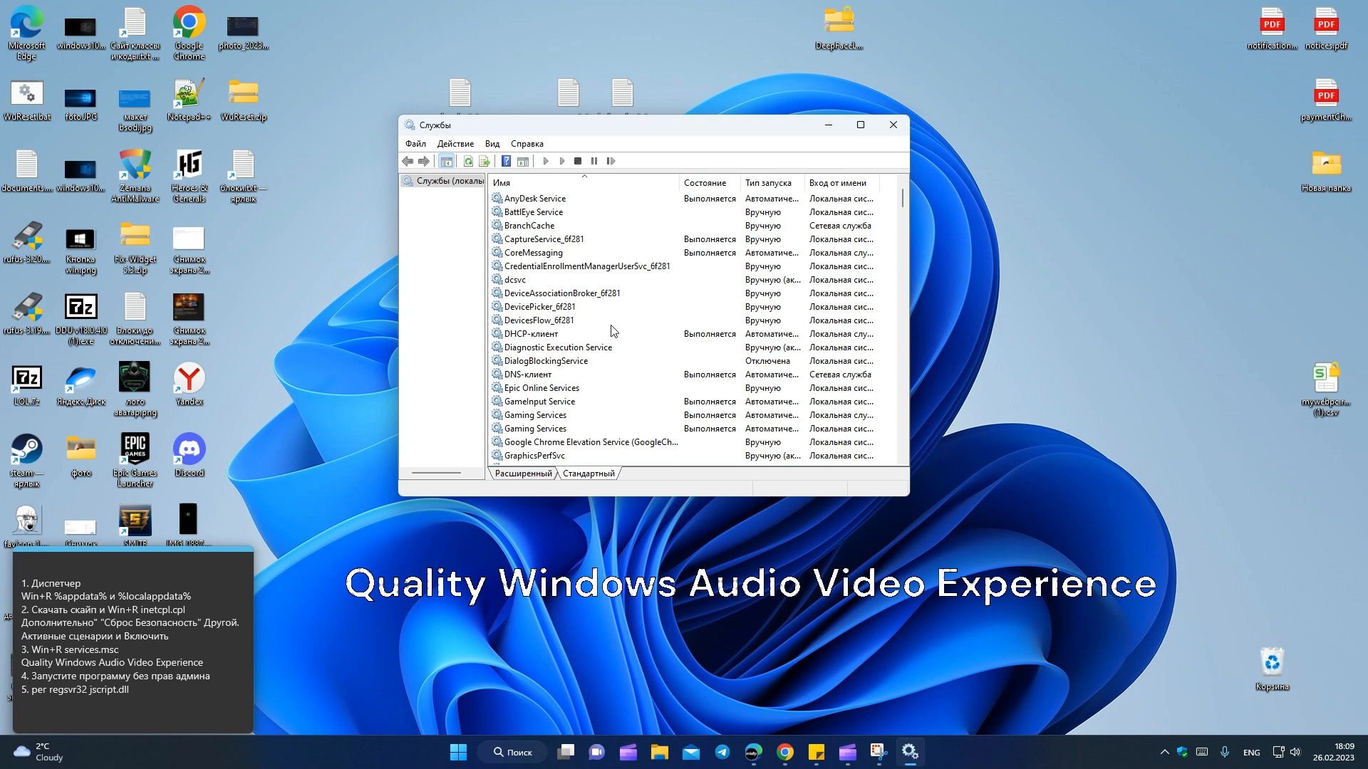
pyautogui.scroll(-3, 610, 327)
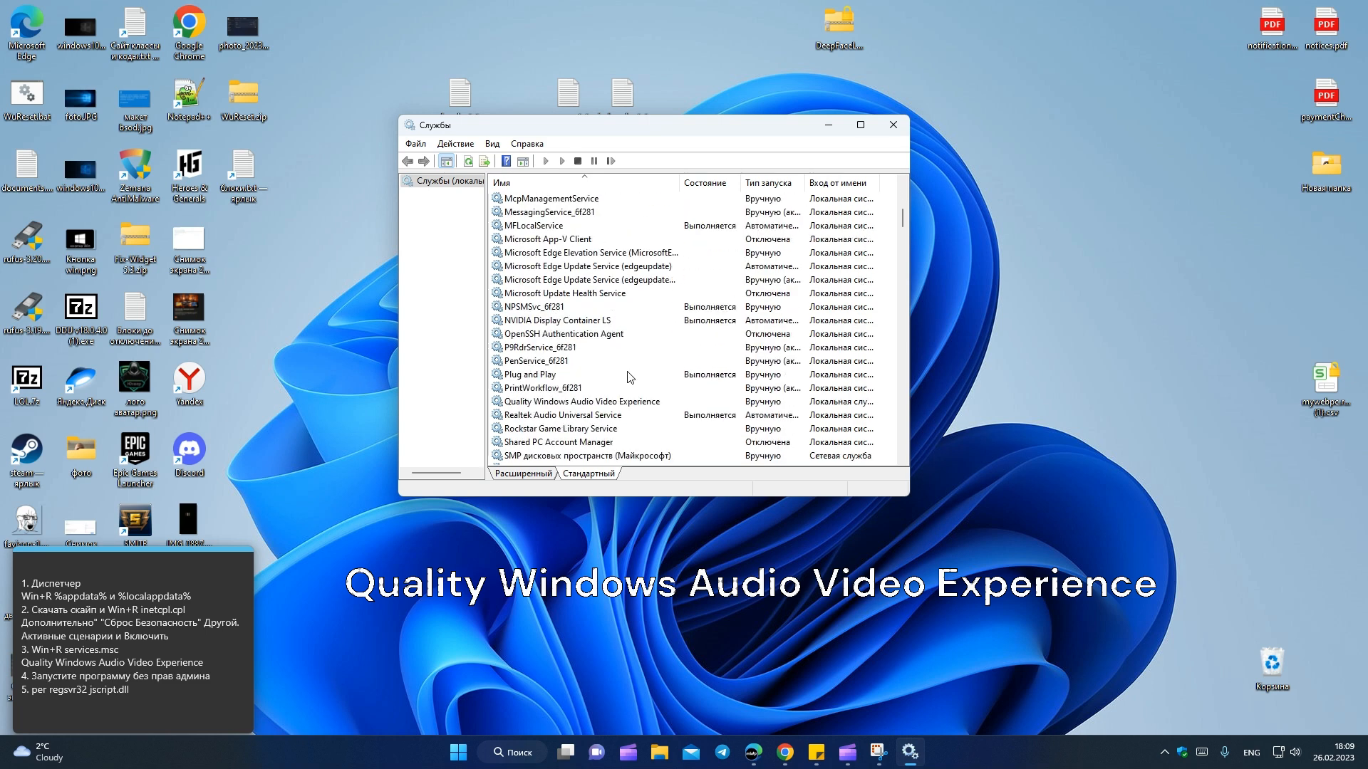
pyautogui.click(619, 402)
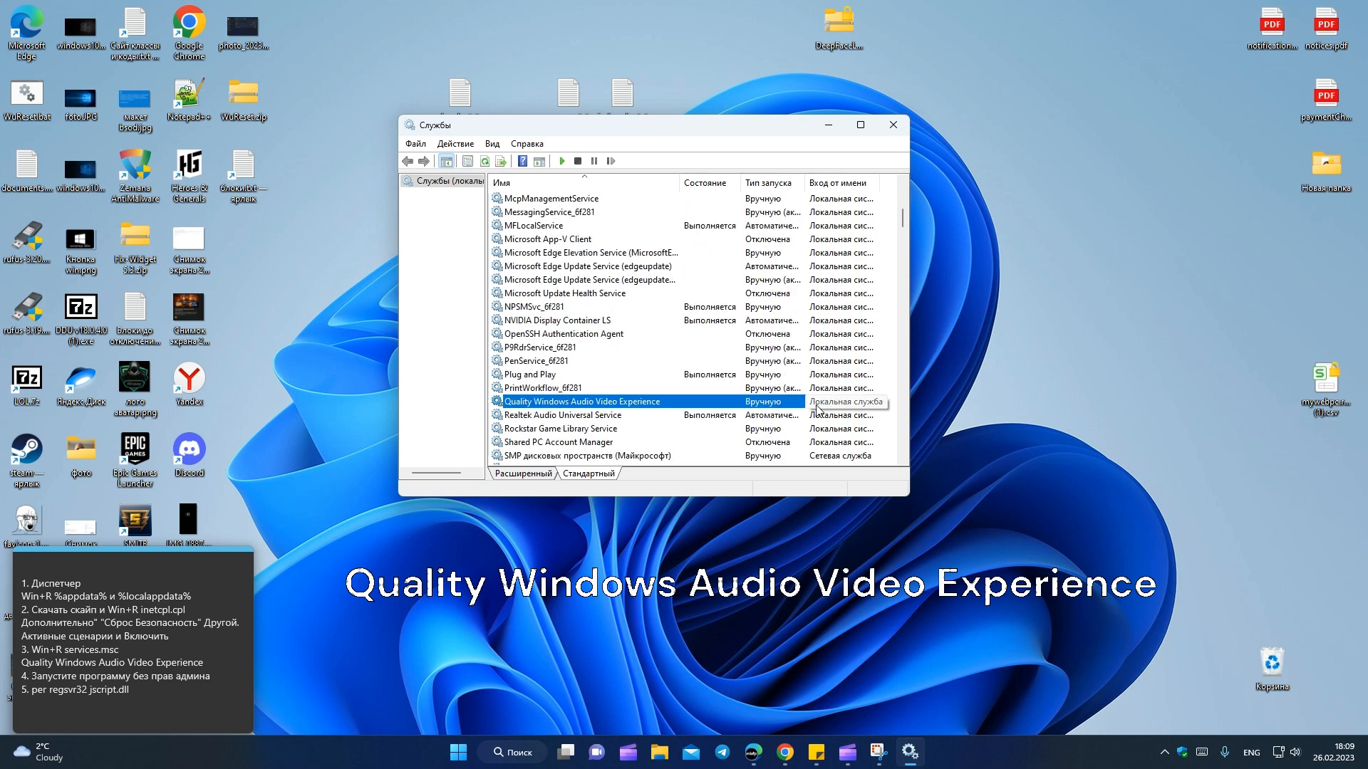
pyautogui.doubleClick(756, 403)
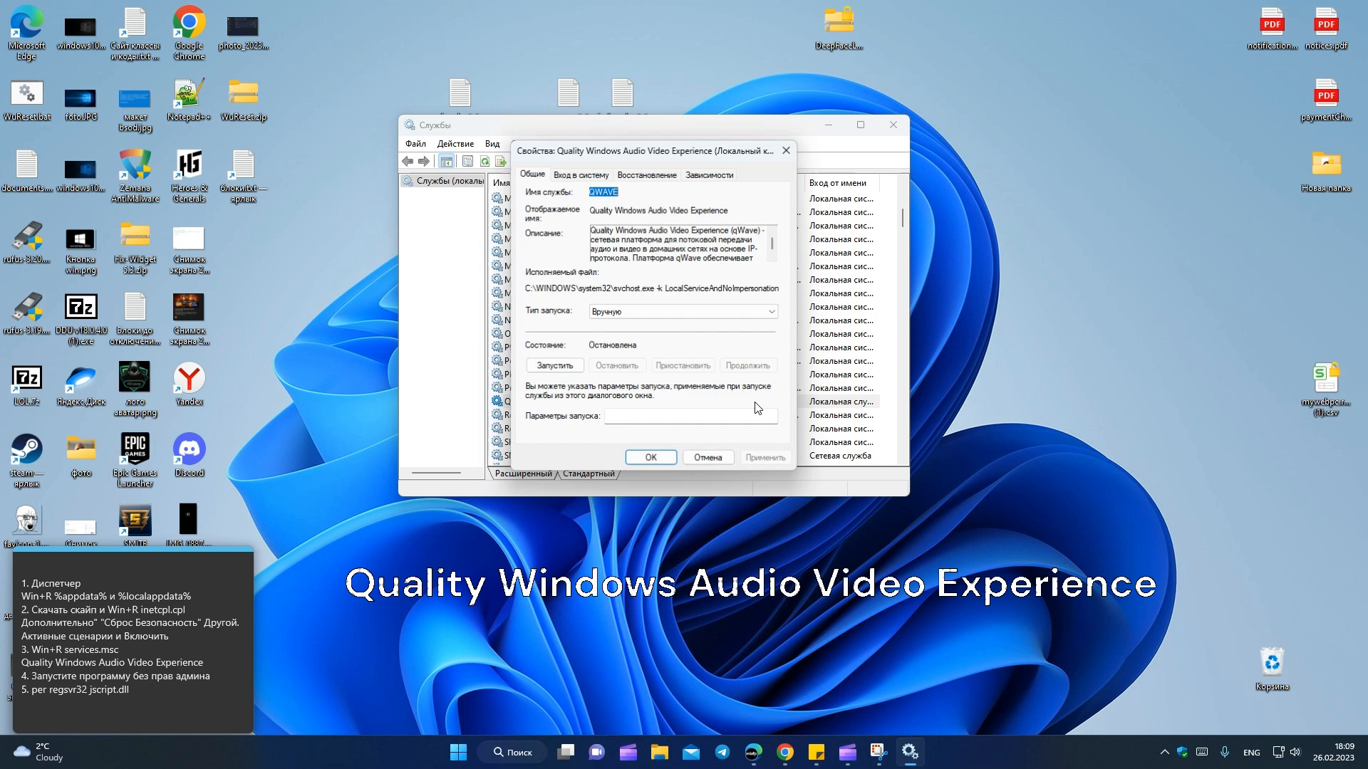
# Step: Choose the automatic startup type (Автоматически) for the service, close its properties without applying, and close the Services window
pyautogui.click(659, 314)
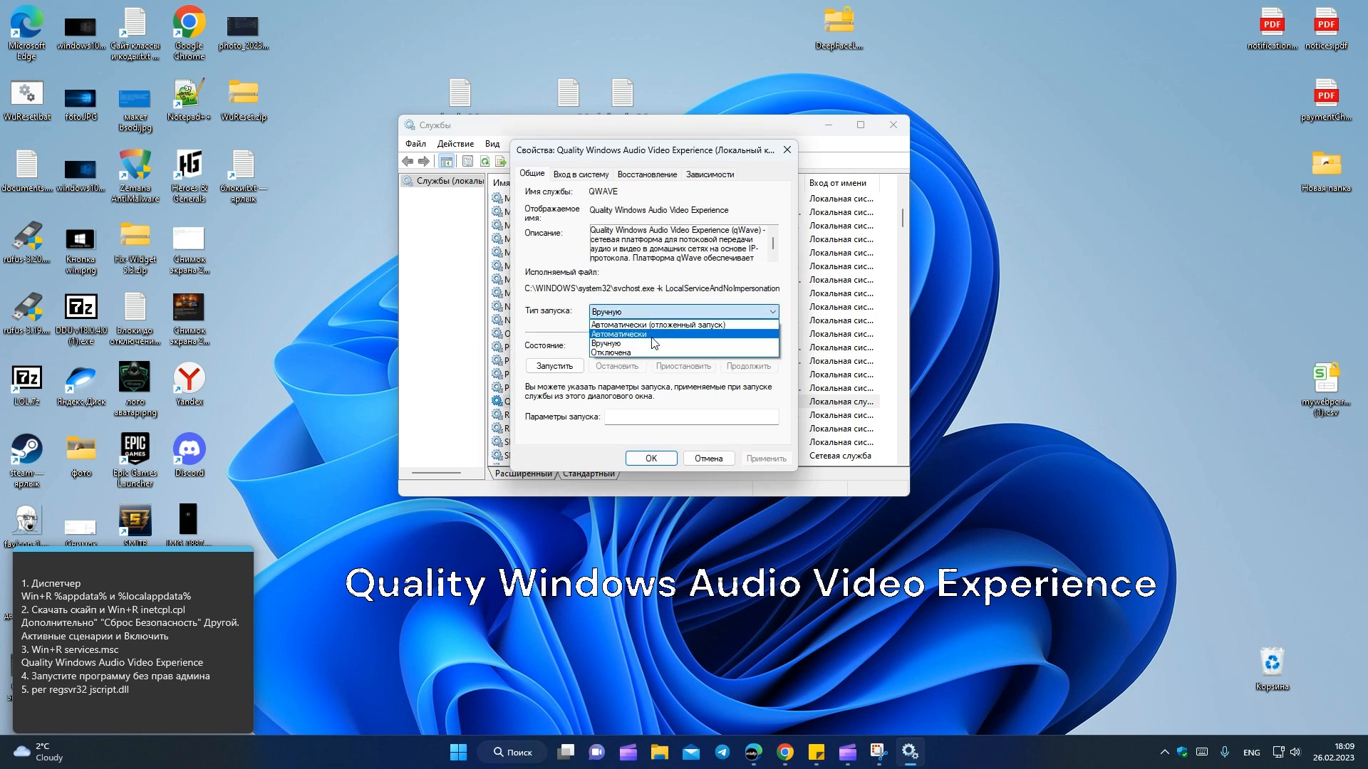
pyautogui.click(652, 335)
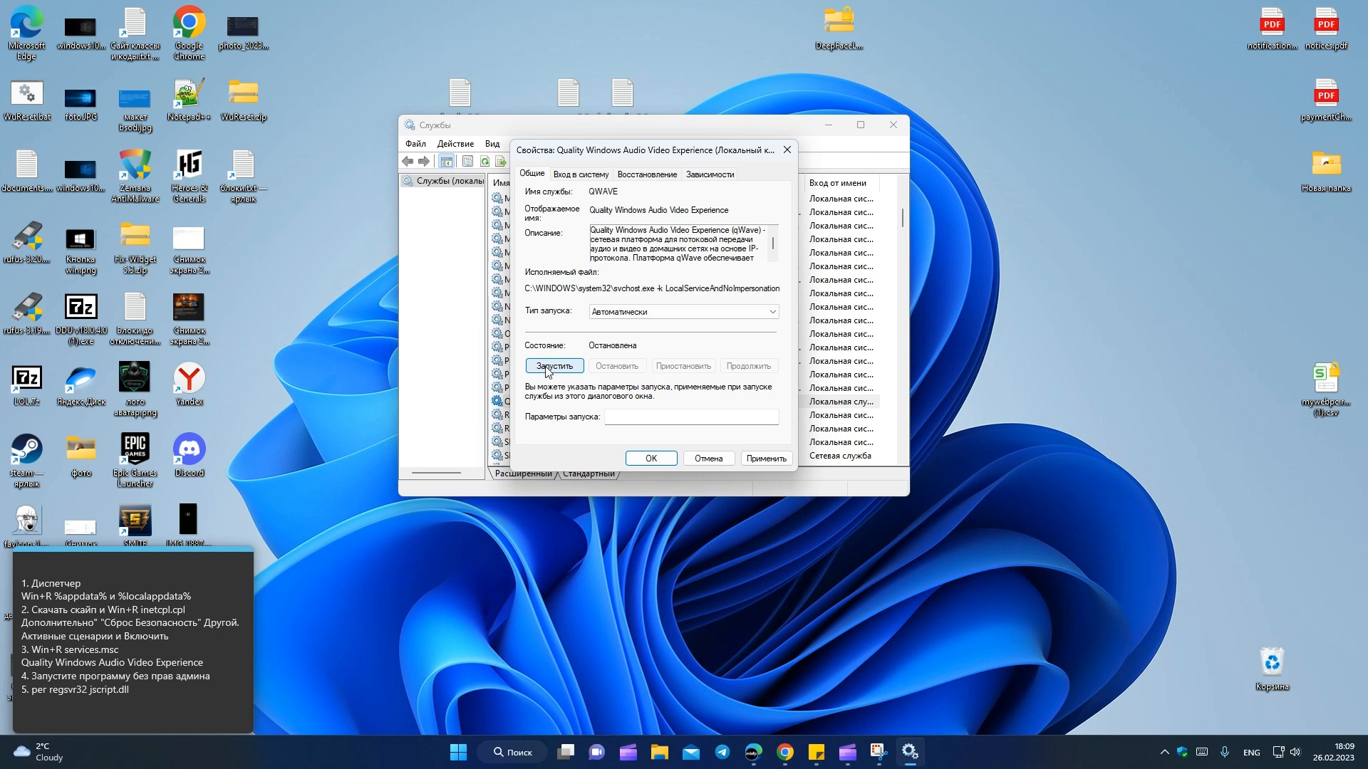
pyautogui.click(788, 150)
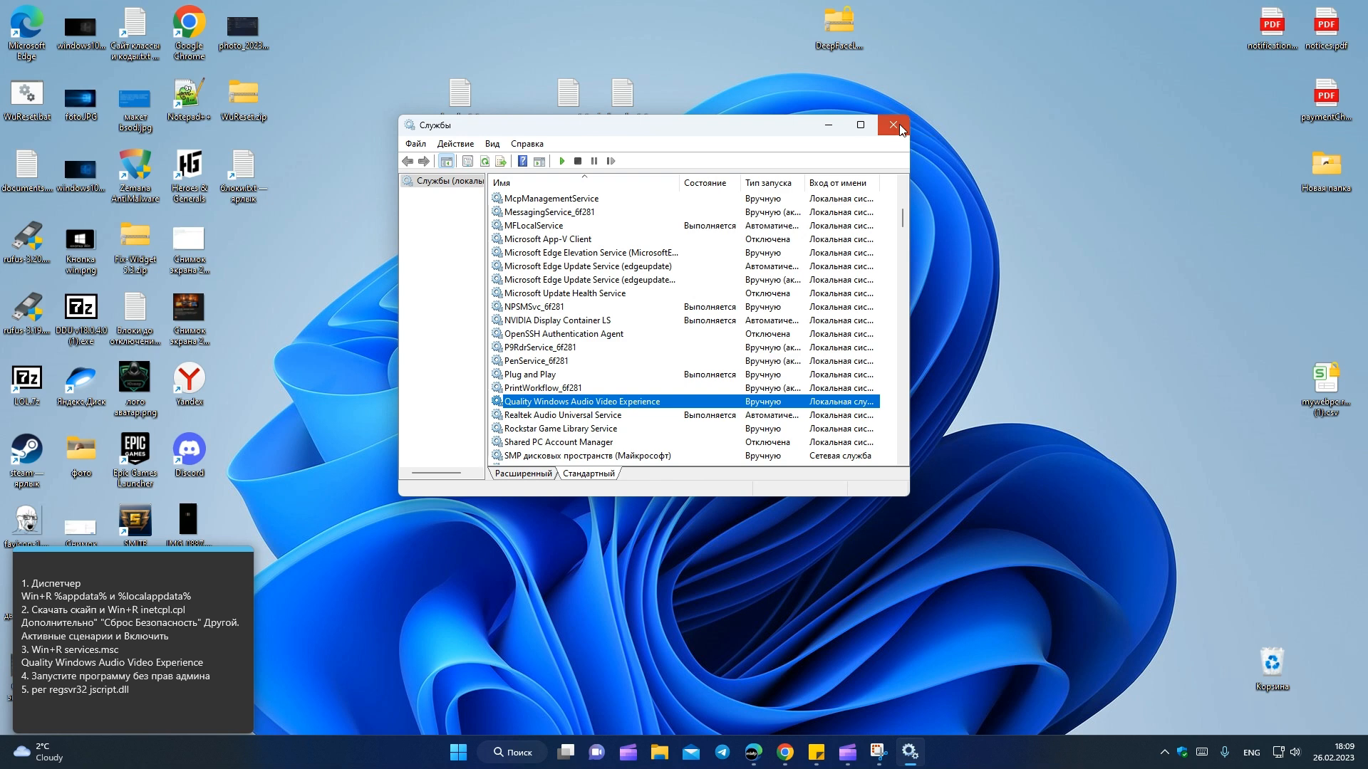
pyautogui.click(899, 126)
# Step: Move the Discord shortcut to the open middle area of the desktop and try to run it as administrator
pyautogui.moveTo(547, 307); pyautogui.dragTo(549, 308)
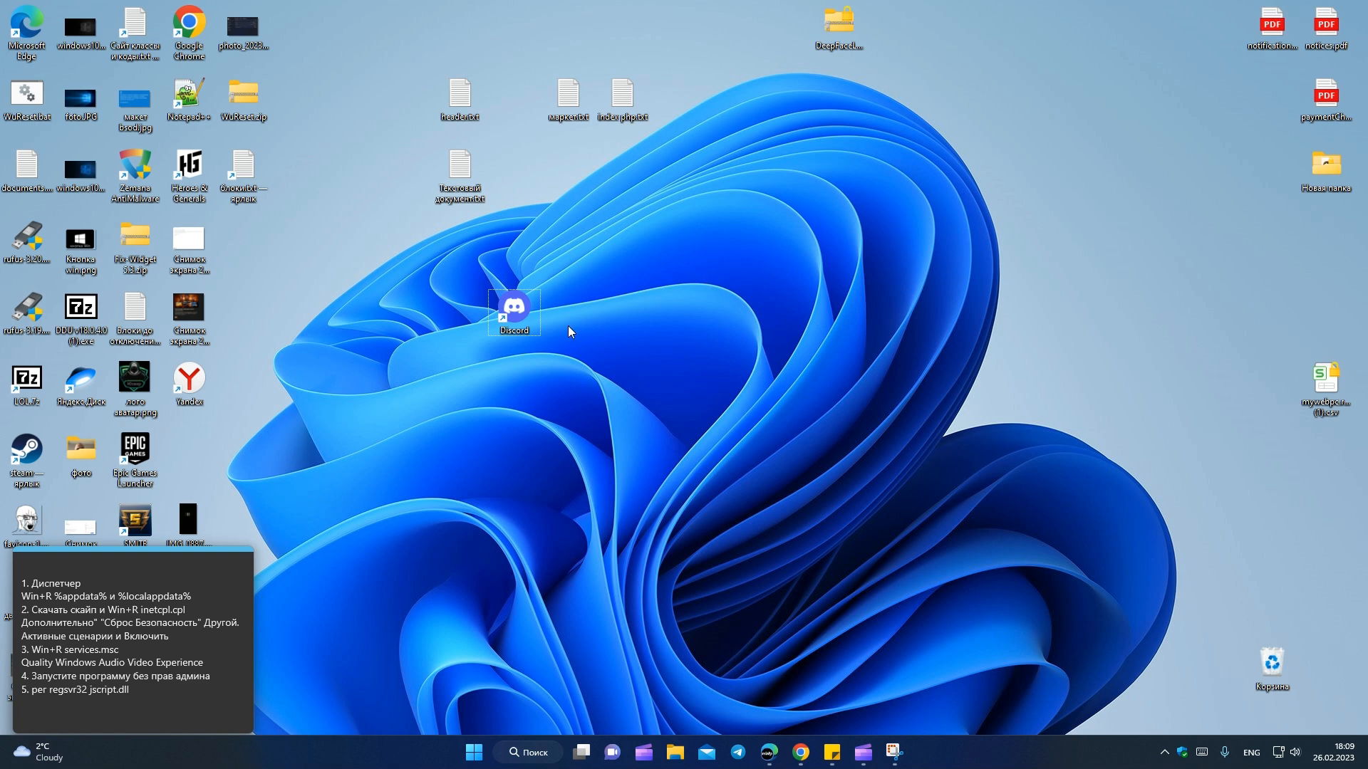
pyautogui.rightClick(529, 310)
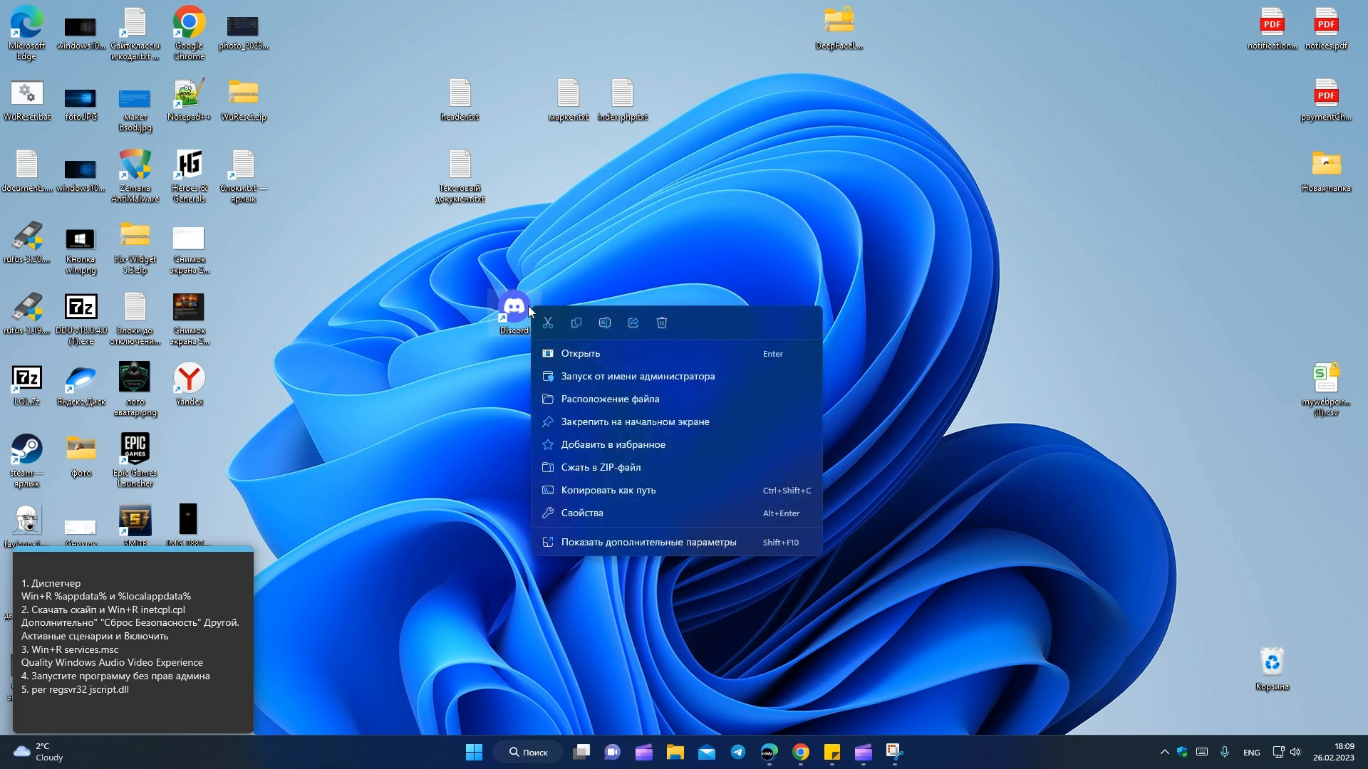
pyautogui.click(626, 377)
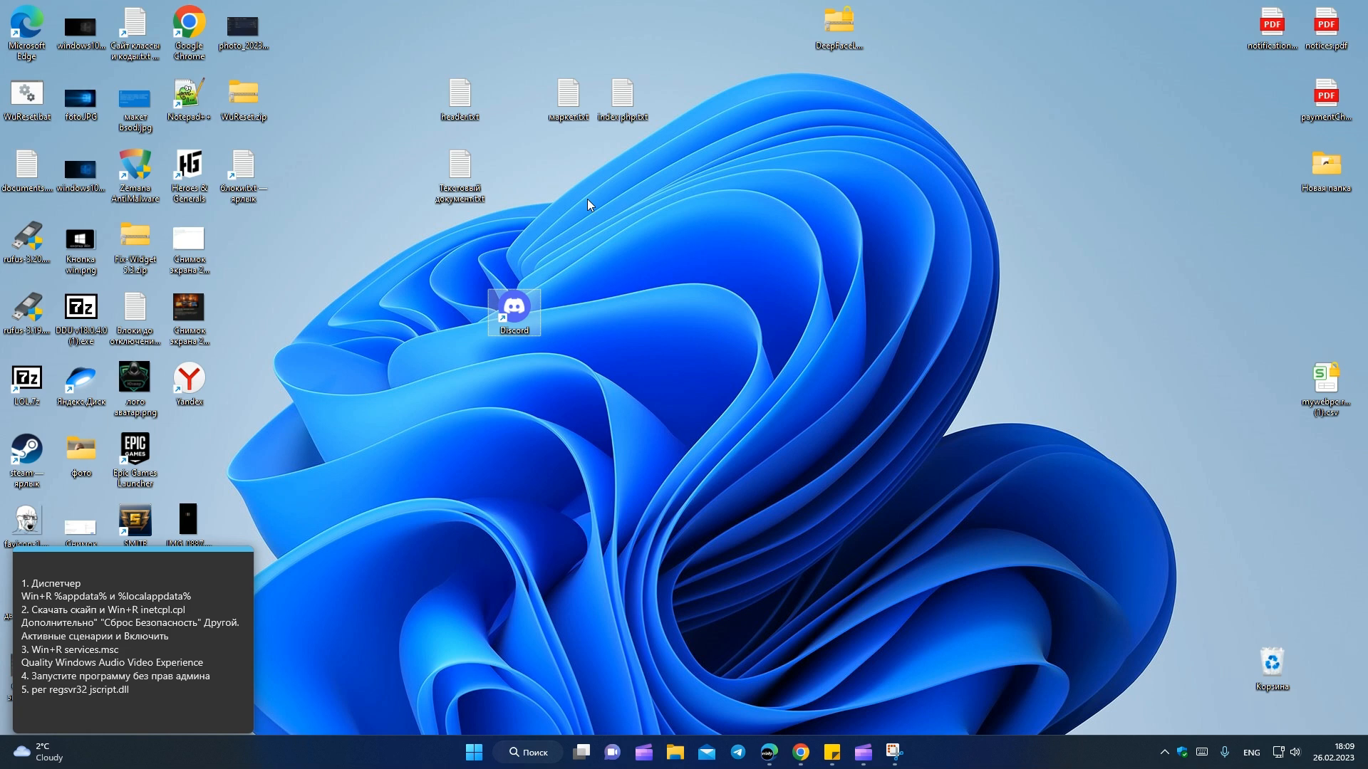
# Step: Open the Discord shortcut's properties and look through its pages up to the compatibility settings (Совместимость) with the run-as-administrator option
pyautogui.rightClick(533, 299)
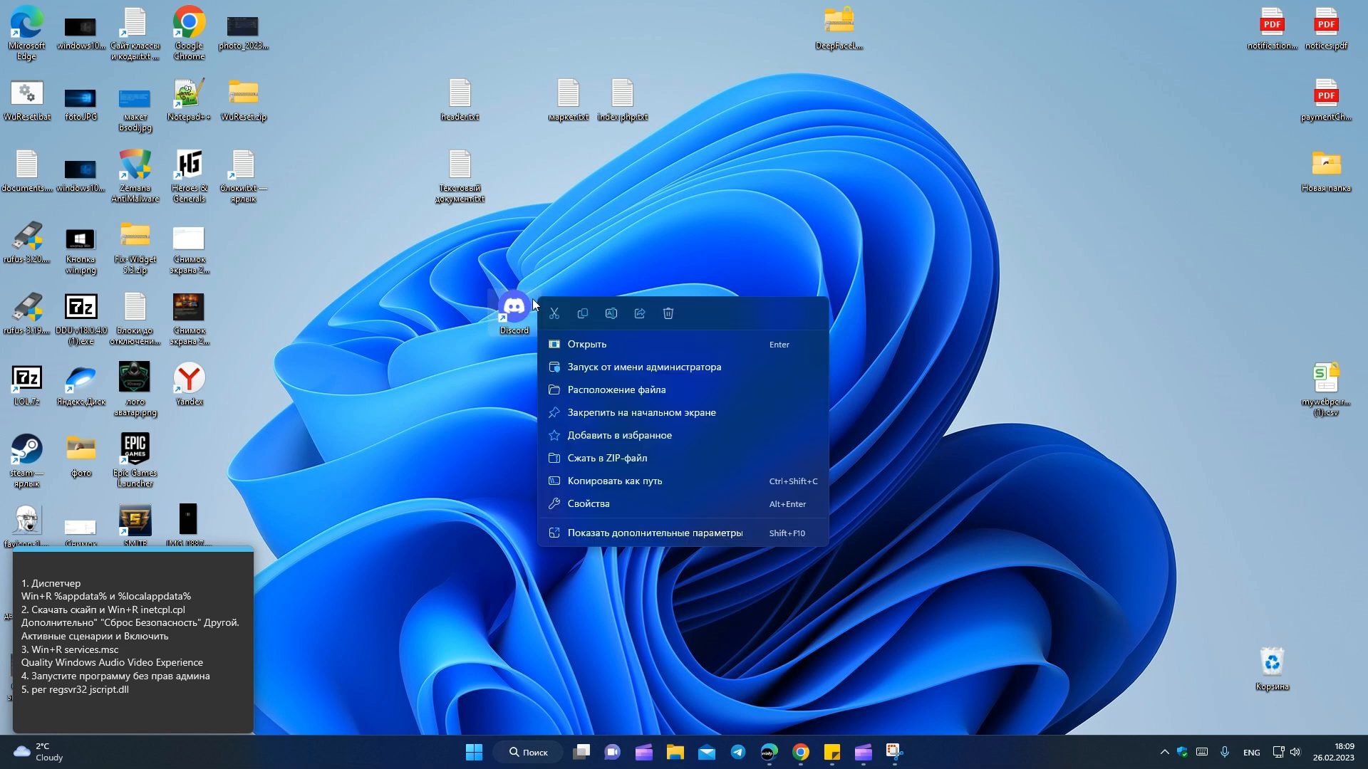
pyautogui.click(597, 504)
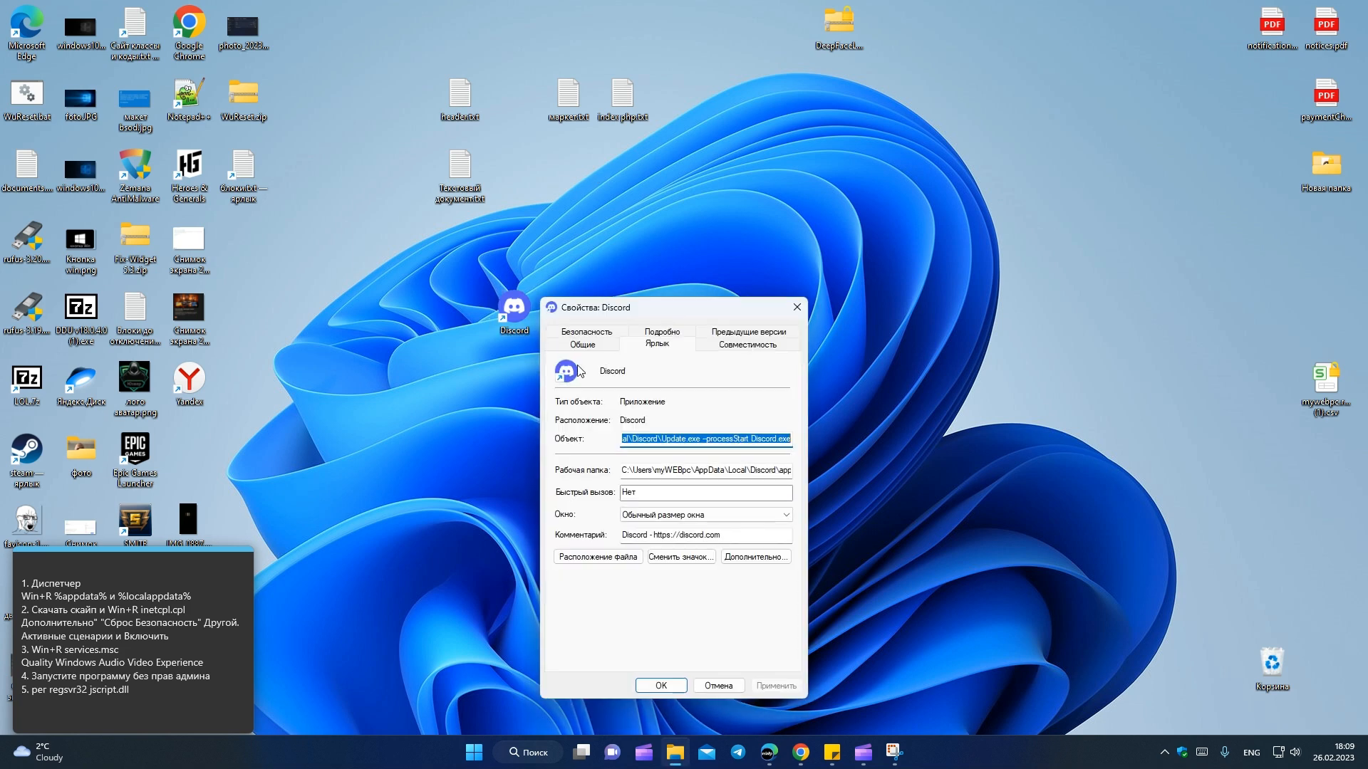
pyautogui.moveTo(602, 308); pyautogui.dragTo(613, 239)
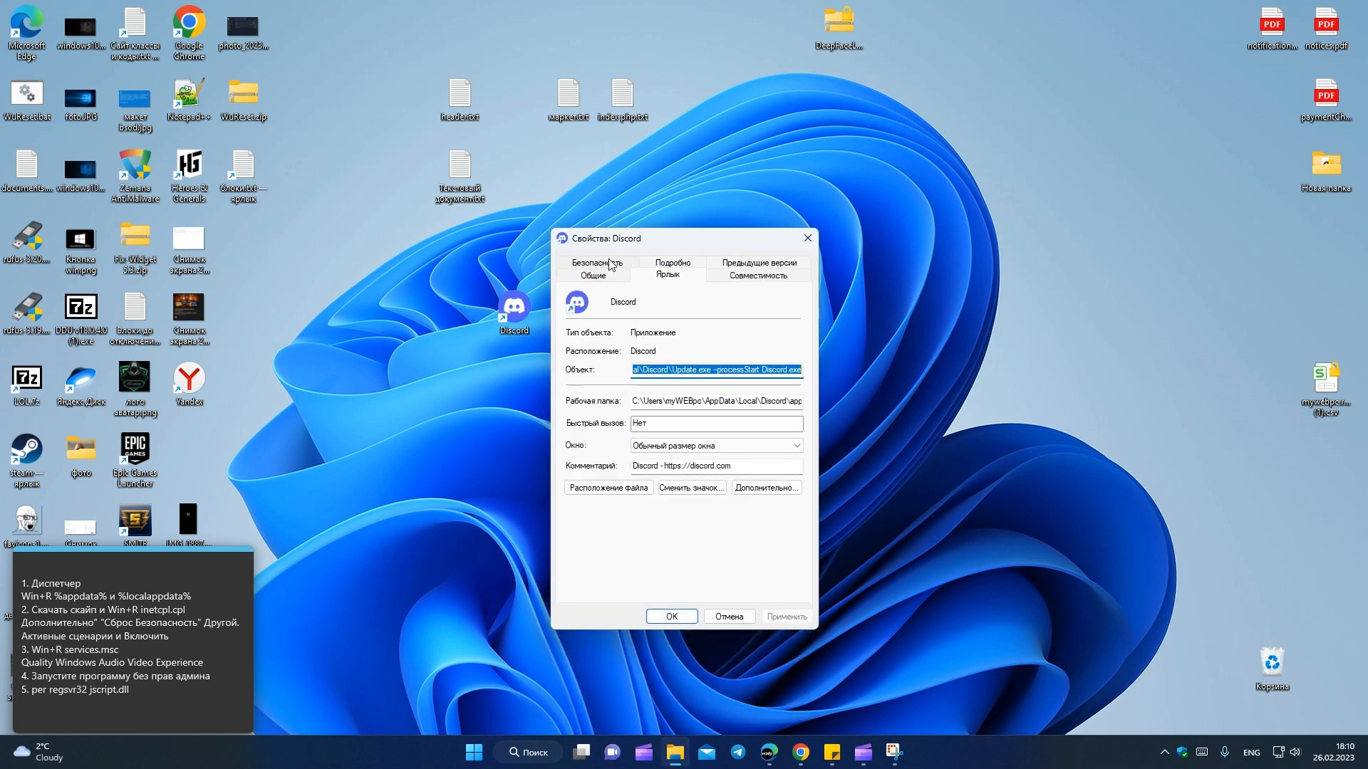
pyautogui.click(610, 264)
pyautogui.click(682, 279)
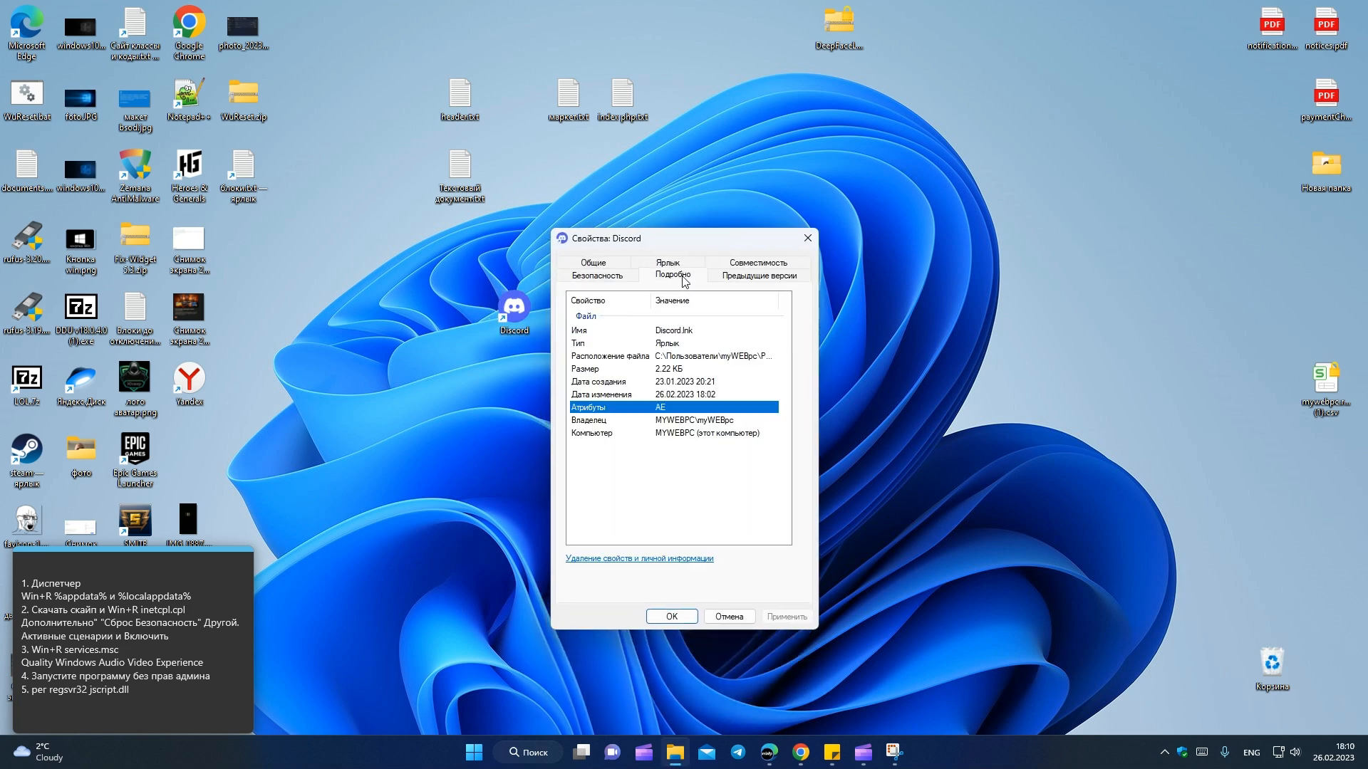
pyautogui.click(748, 277)
pyautogui.click(762, 263)
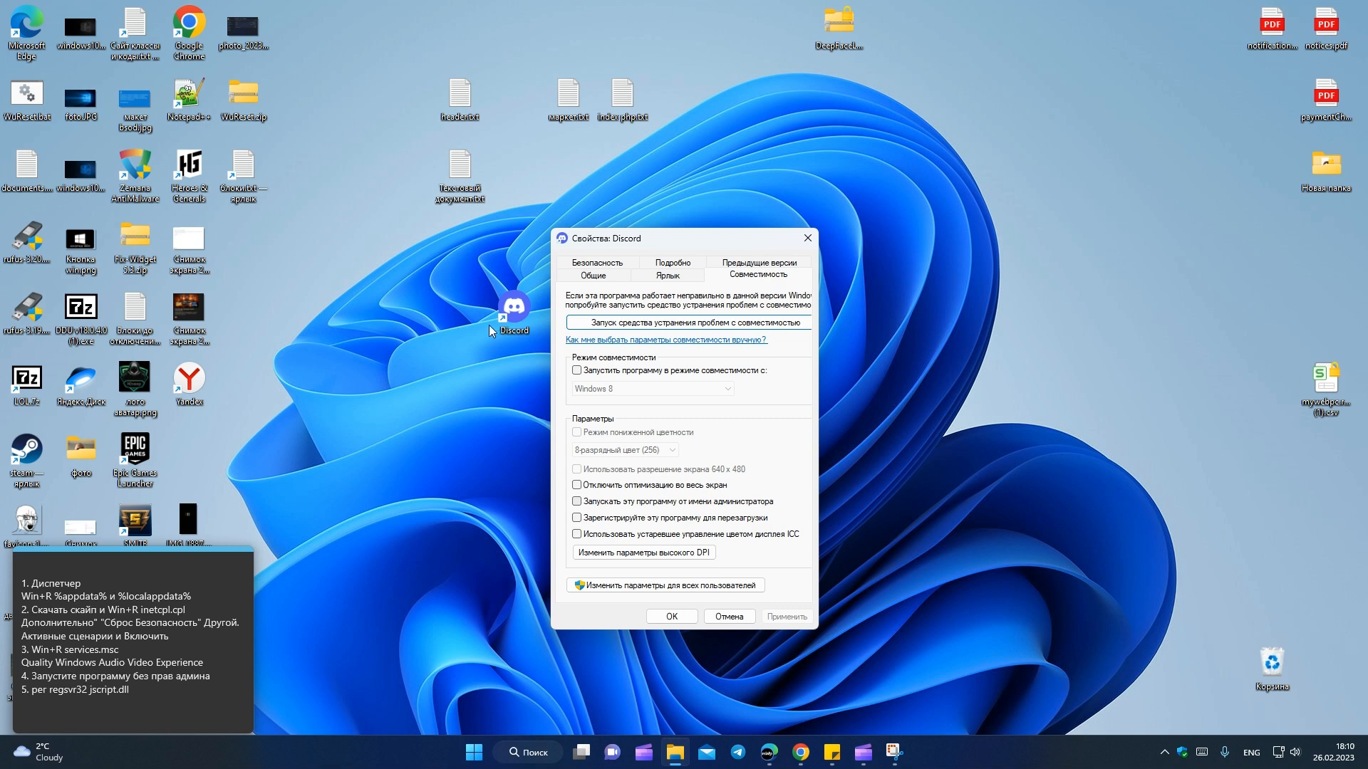
# Step: Switch the Discord shortcut's run-as-administrator option on and off again, accept its properties, and move the shortcut beside Epic Games Launcher
pyautogui.rightClick(523, 302)
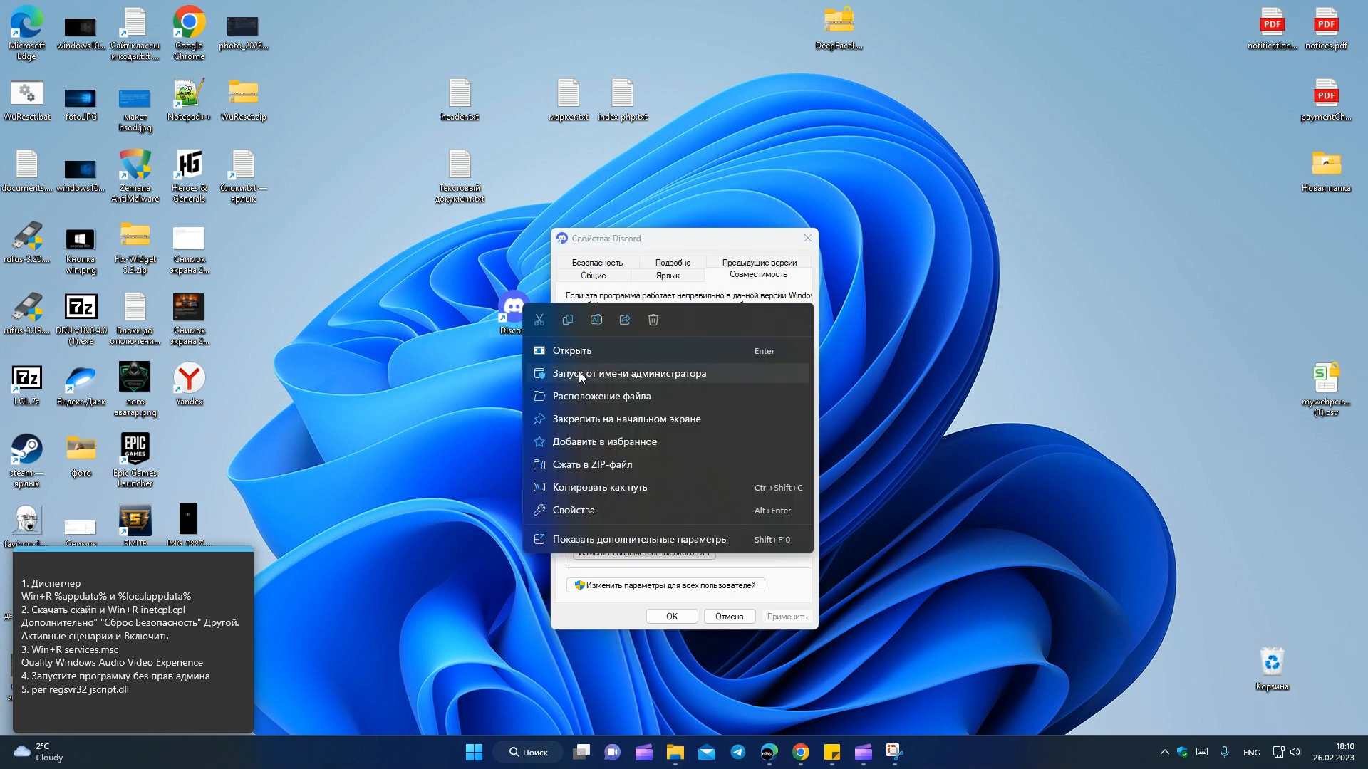
pyautogui.click(660, 240)
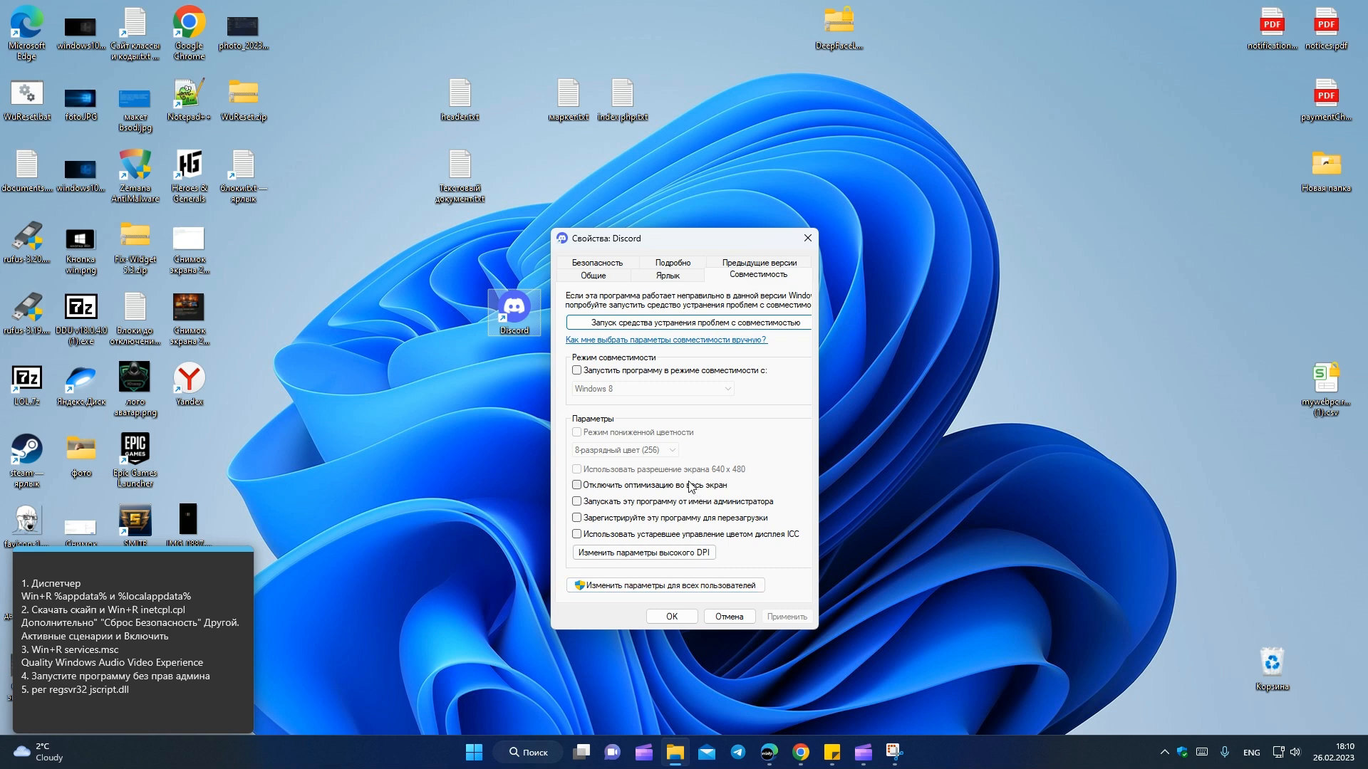
pyautogui.click(681, 501)
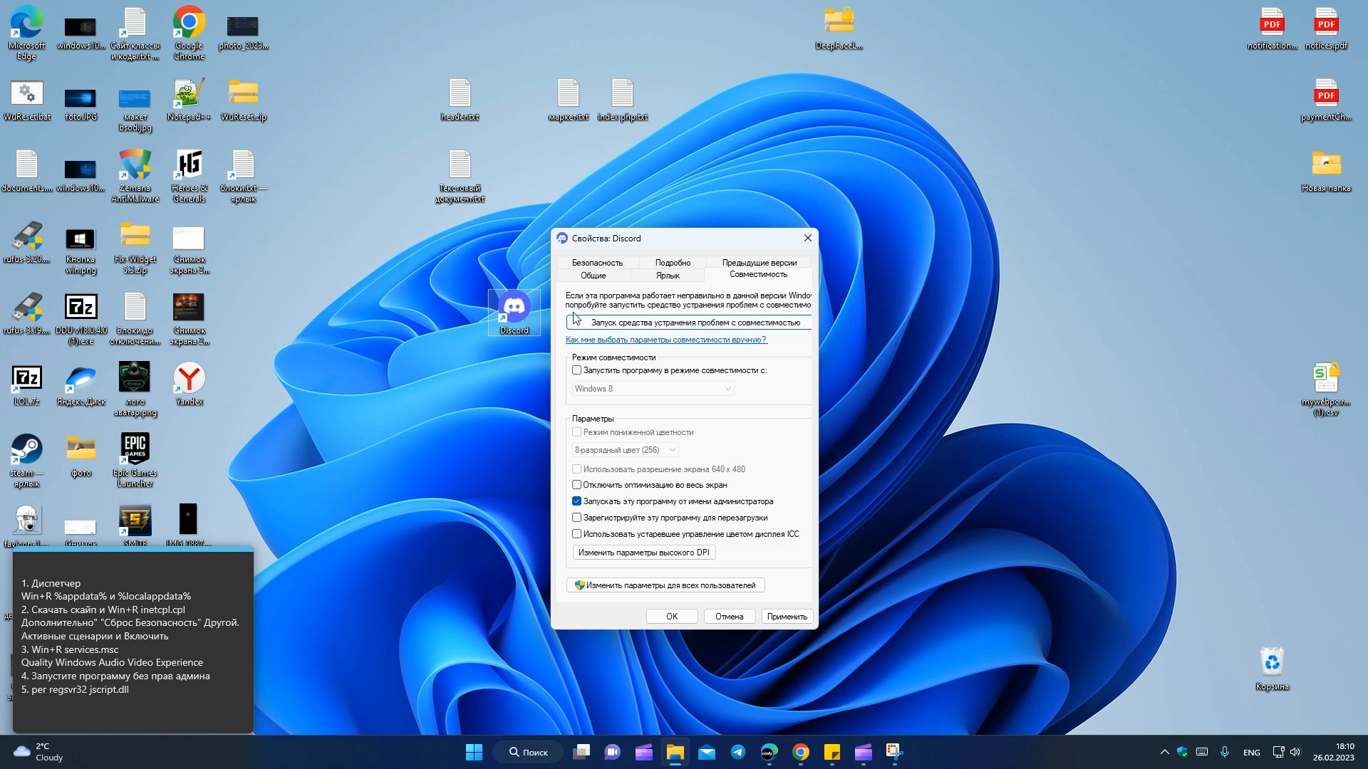
pyautogui.click(599, 508)
pyautogui.click(799, 619)
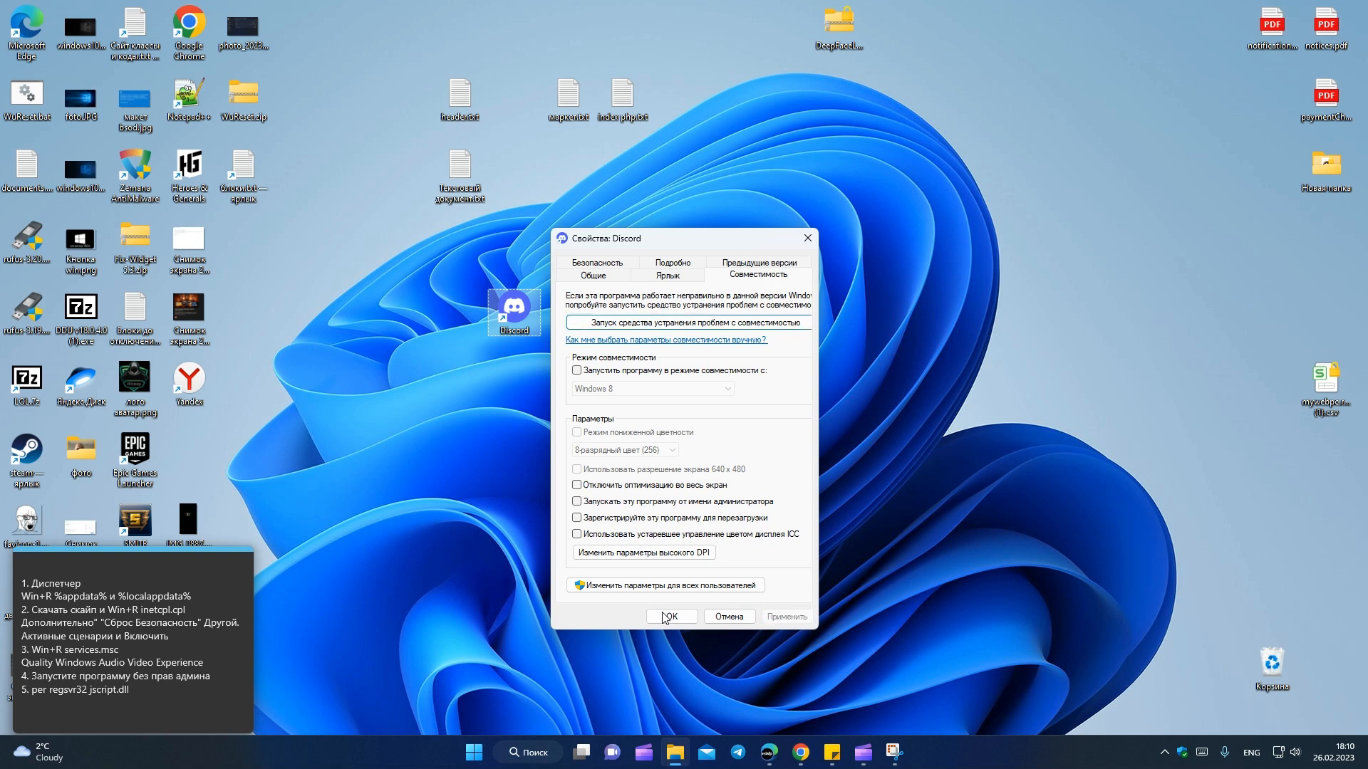
pyautogui.click(666, 616)
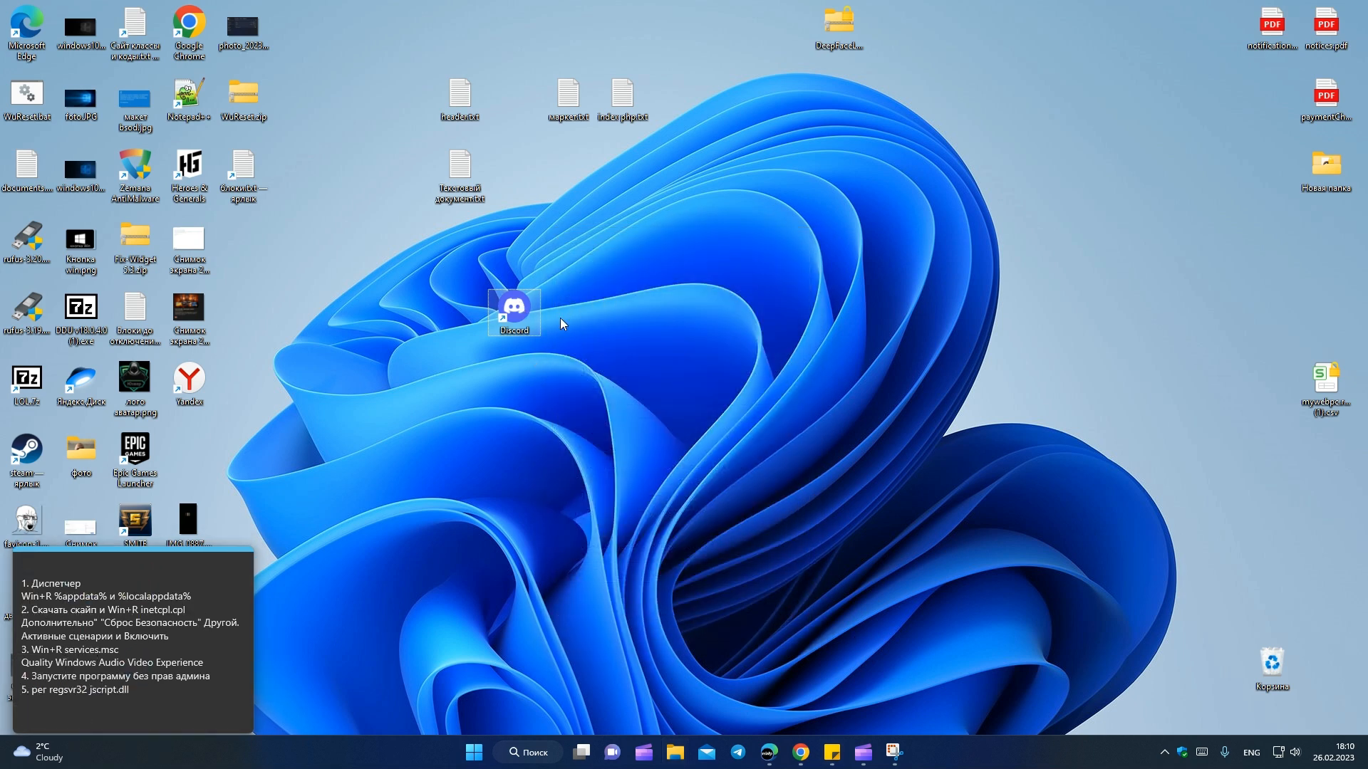
pyautogui.moveTo(503, 293); pyautogui.dragTo(180, 434)
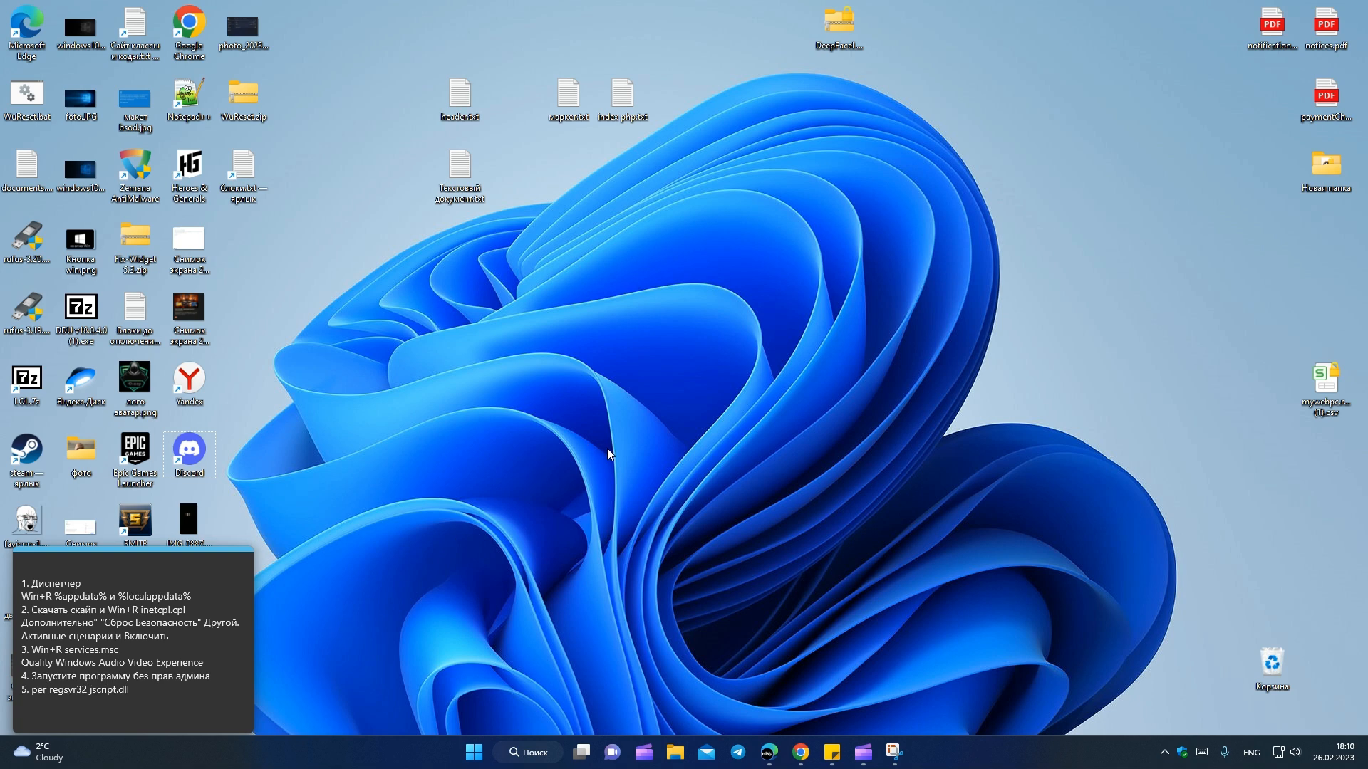
# Step: Open the Run dialog (Выполнить) and copy the command regsvr32 jscript.dll from item 5 of the sticky note
pyautogui.press('super+r')
pyautogui.moveTo(238, 583); pyautogui.dragTo(718, 332)
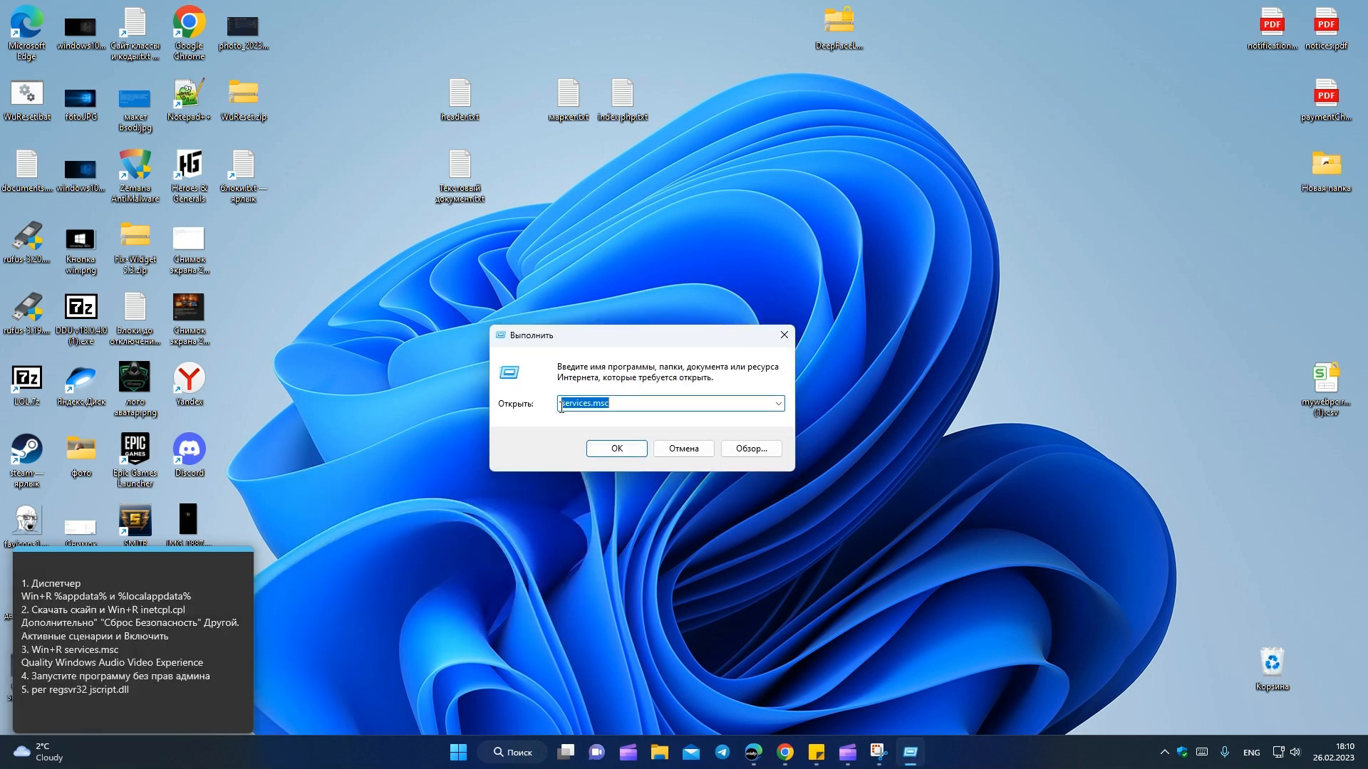
pyautogui.click(47, 693)
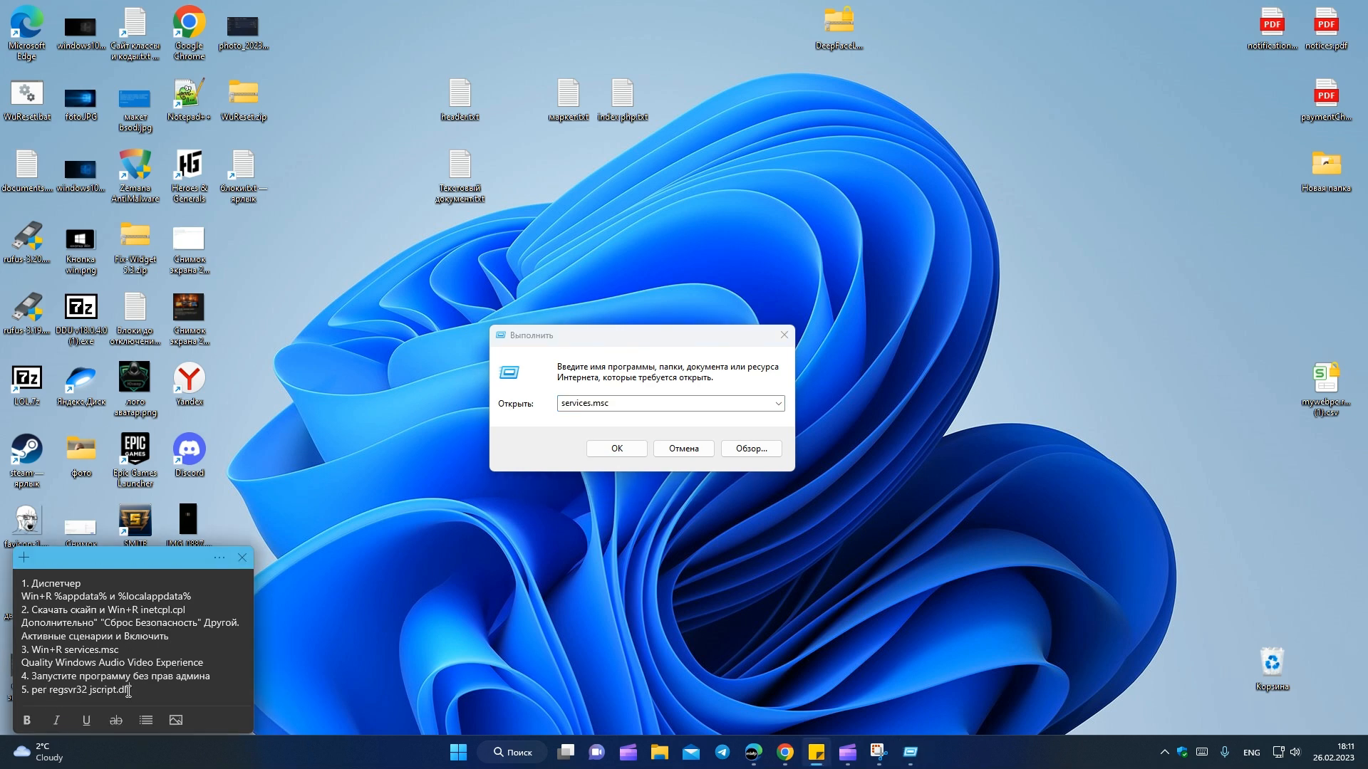
pyautogui.moveTo(129, 690); pyautogui.dragTo(49, 693)
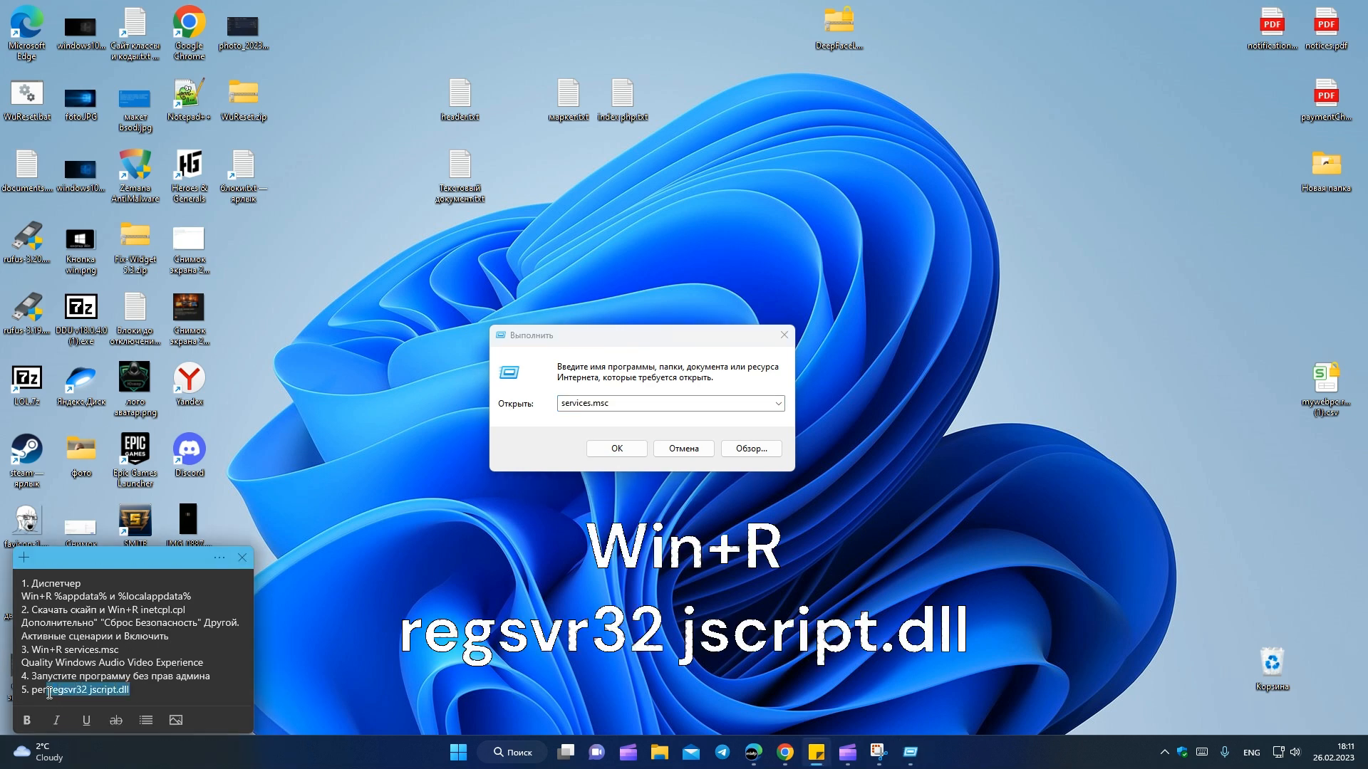
pyautogui.moveTo(687, 331); pyautogui.dragTo(691, 313)
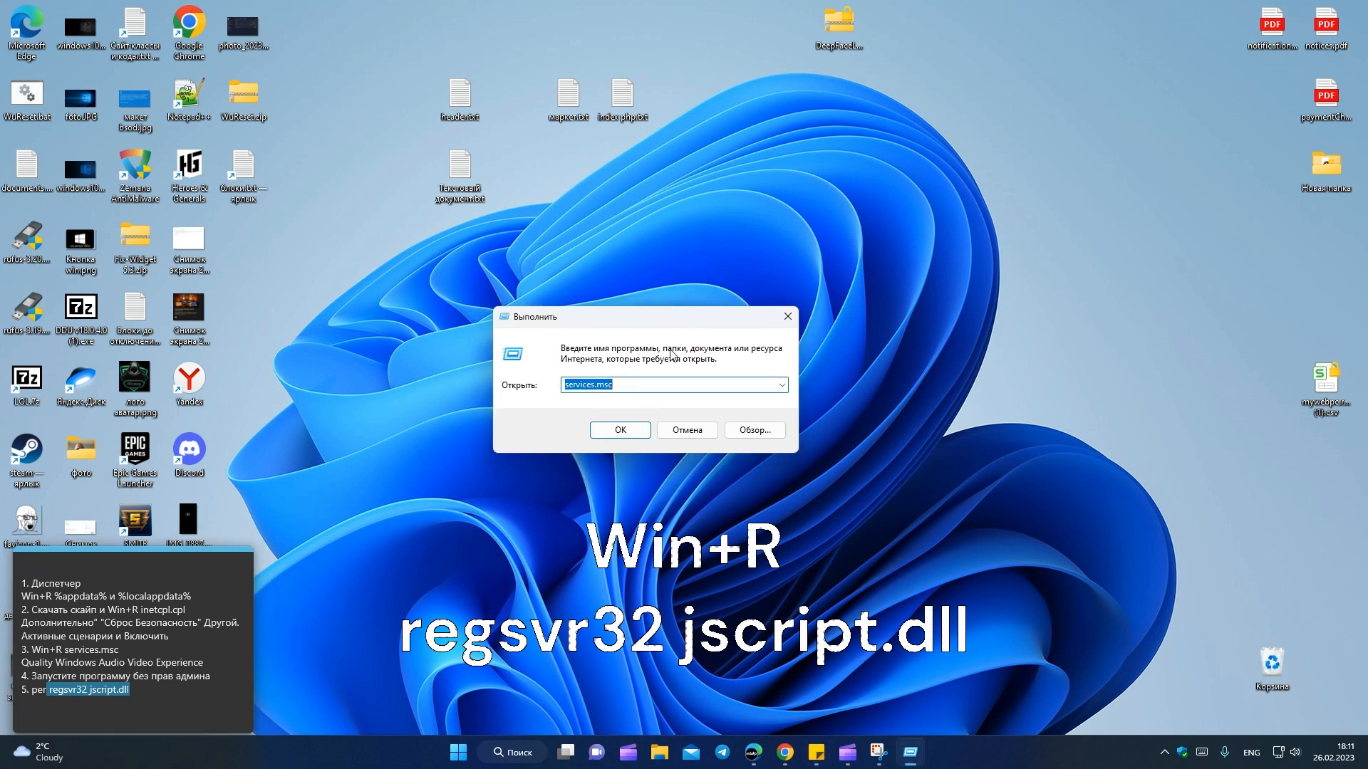
# Step: Replace the Run dialog's command with regsvr32 jscript.dll, execute it, and dismiss the RegSvr32 message
pyautogui.click(653, 386)
pyautogui.hotkey('ctrl', 'a')
pyautogui.hotkey('ctrl', 'v')
pyautogui.doubleClick(600, 386)
pyautogui.click(626, 430)
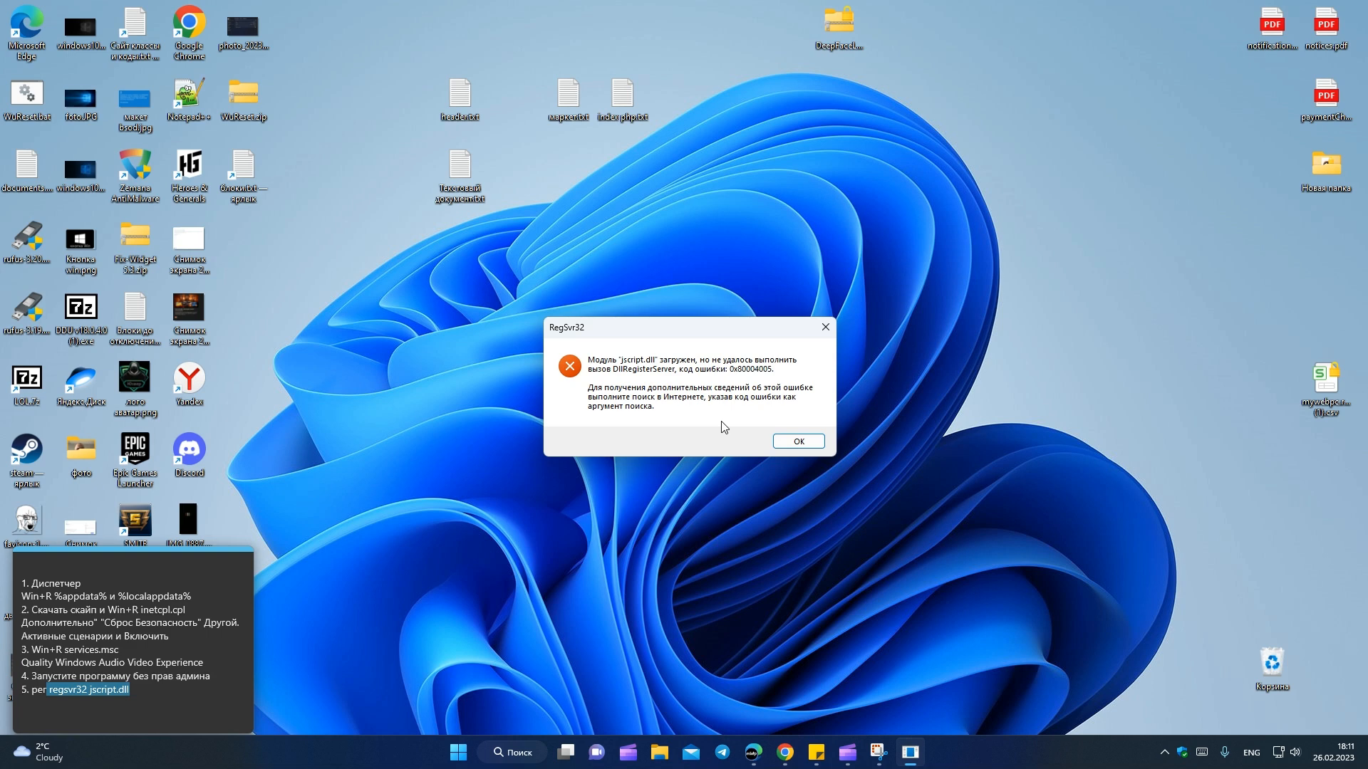
pyautogui.click(798, 441)
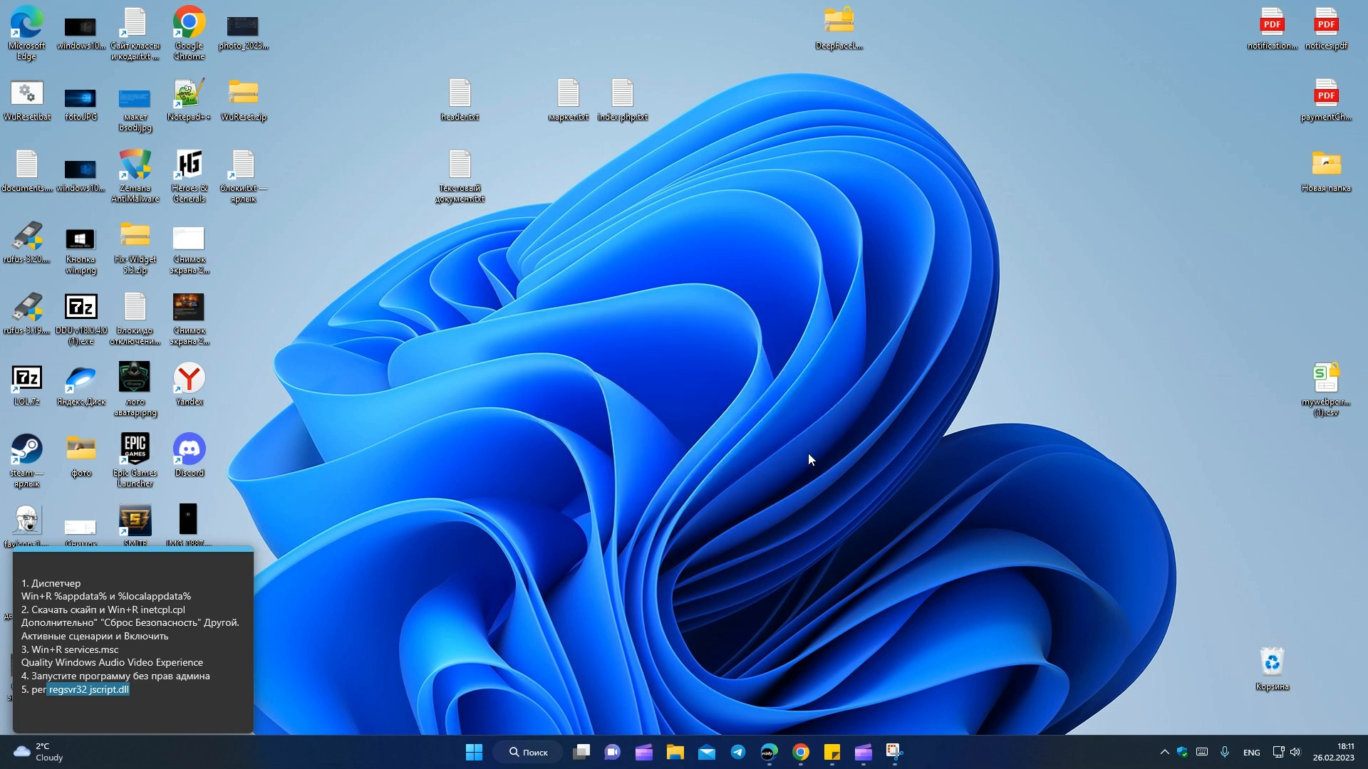